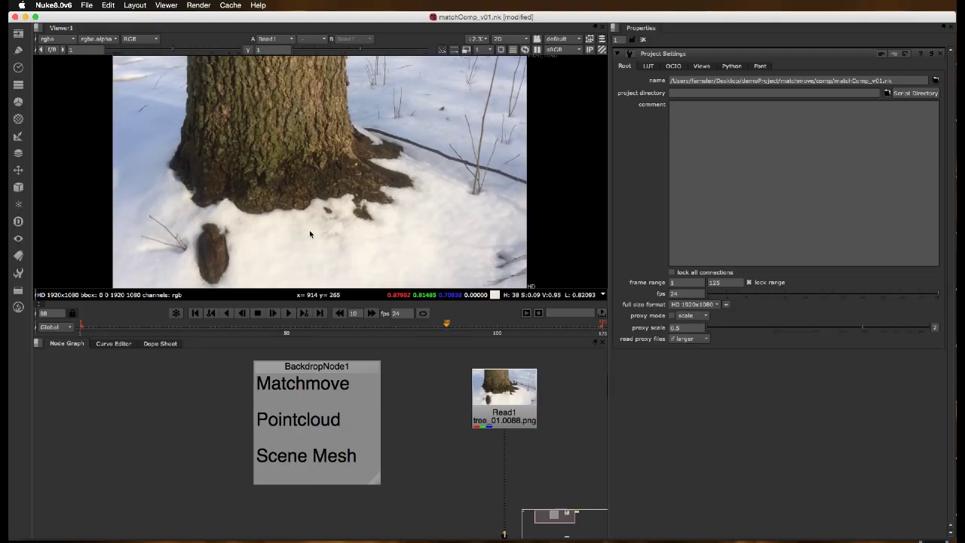
Step: Move the Matchmove, Pointcloud and Scene Mesh backdrop farther away from the Read1 node
drag(310, 370, 300, 363)
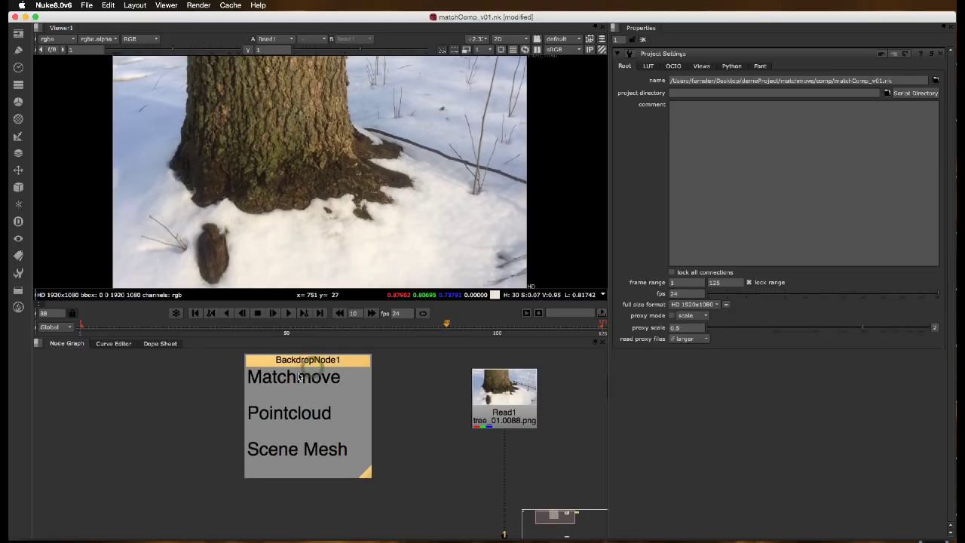
click(344, 375)
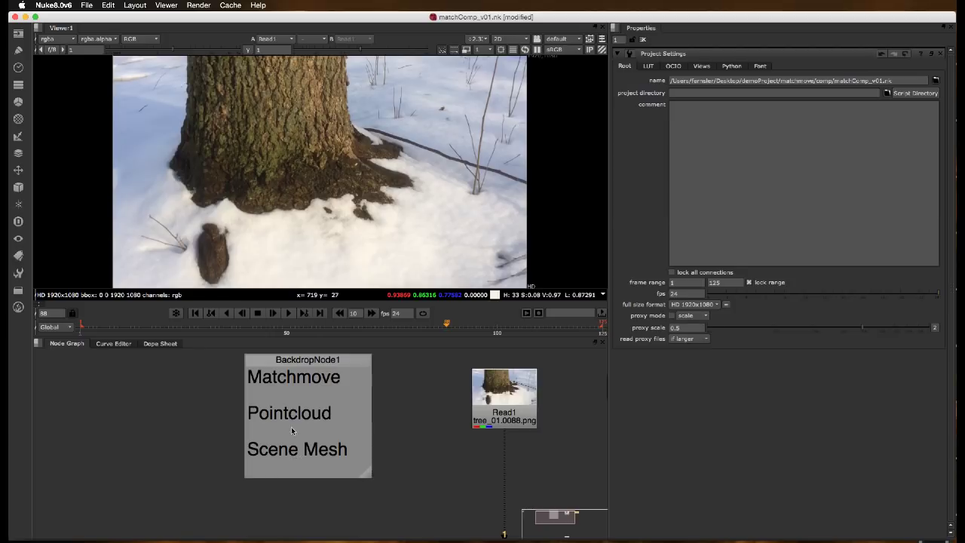
drag(310, 371, 243, 365)
click(435, 414)
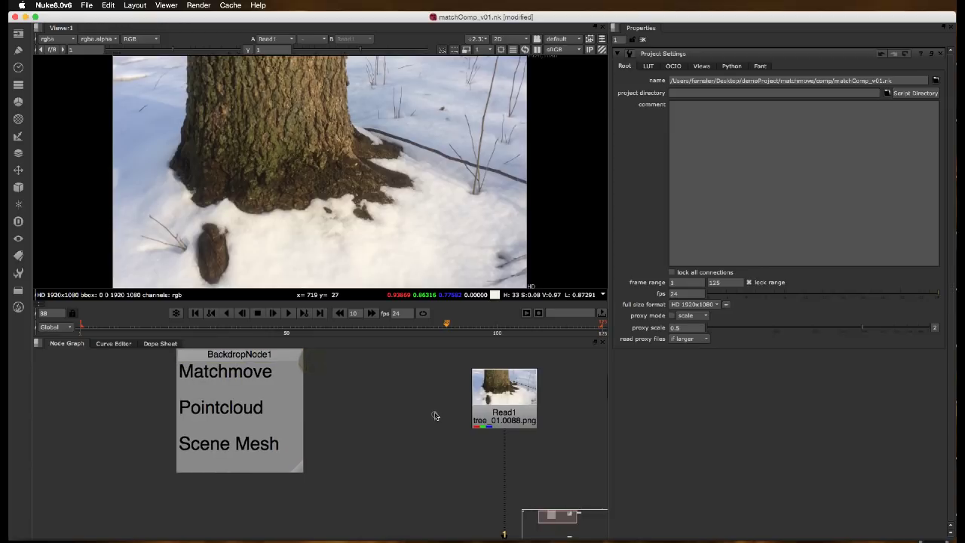
Step: Scrub the tree footage to frame 70, nudge the Read1 node and enlarge the viewer pane
drag(134, 328, 157, 329)
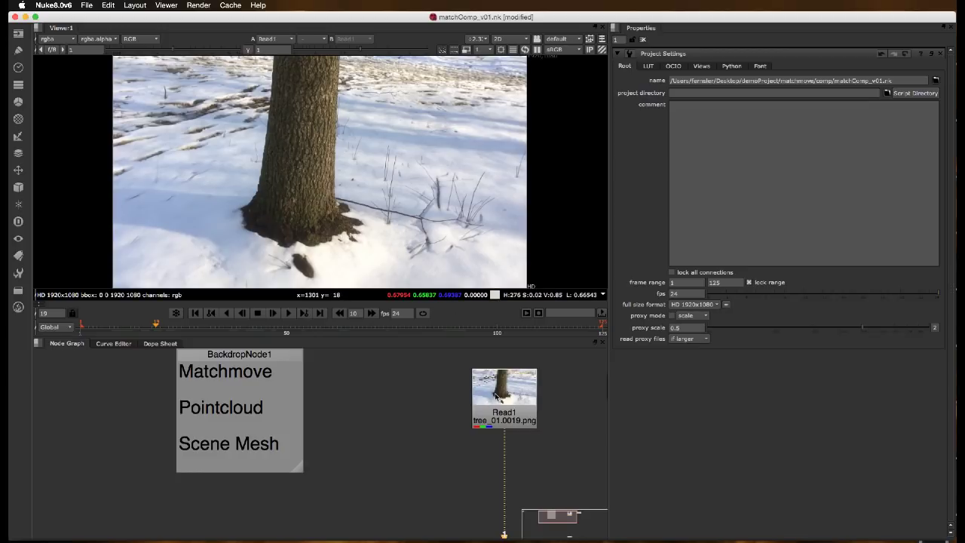
drag(495, 395, 485, 387)
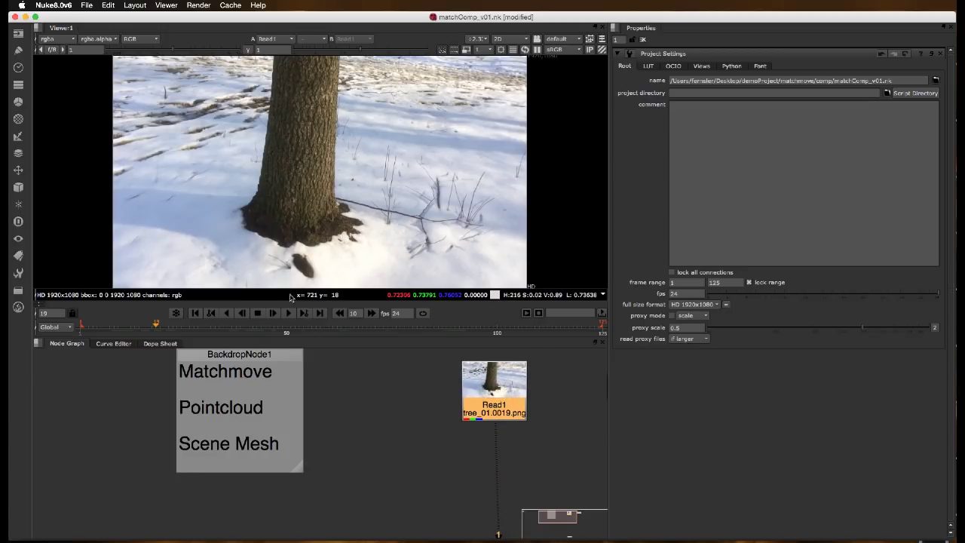
drag(230, 324, 370, 324)
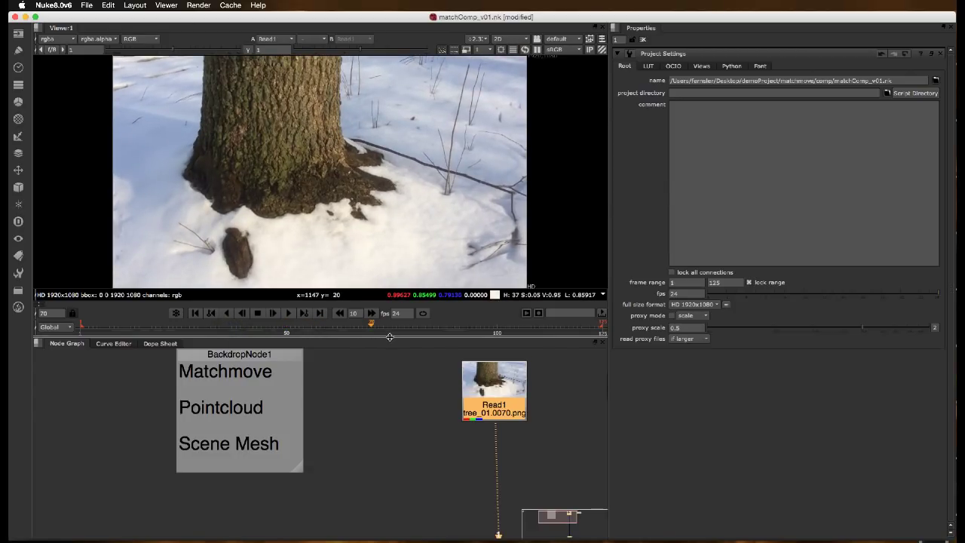
drag(389, 337, 389, 364)
Step: Add a CameraTracker node connected to the output of the Read1 tree footage
middle_drag(510, 431, 375, 426)
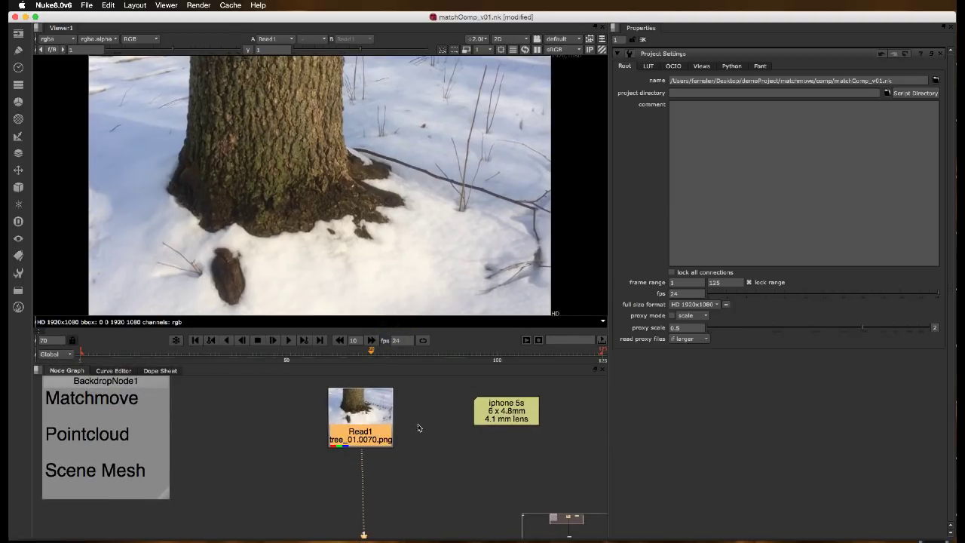
click(371, 424)
key(Tab)
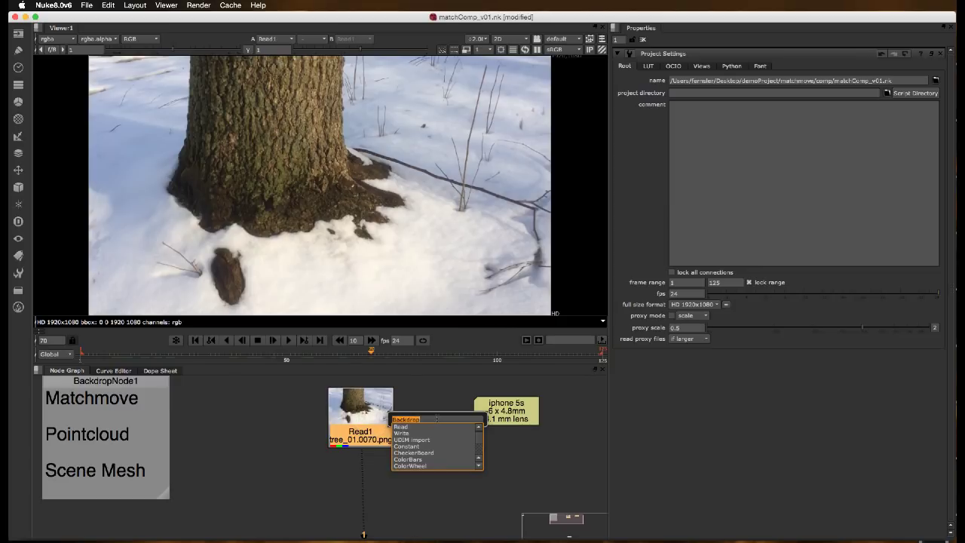
text(ca)
key(Down)
key(Down)
key(Down)
key(Down)
key(Down)
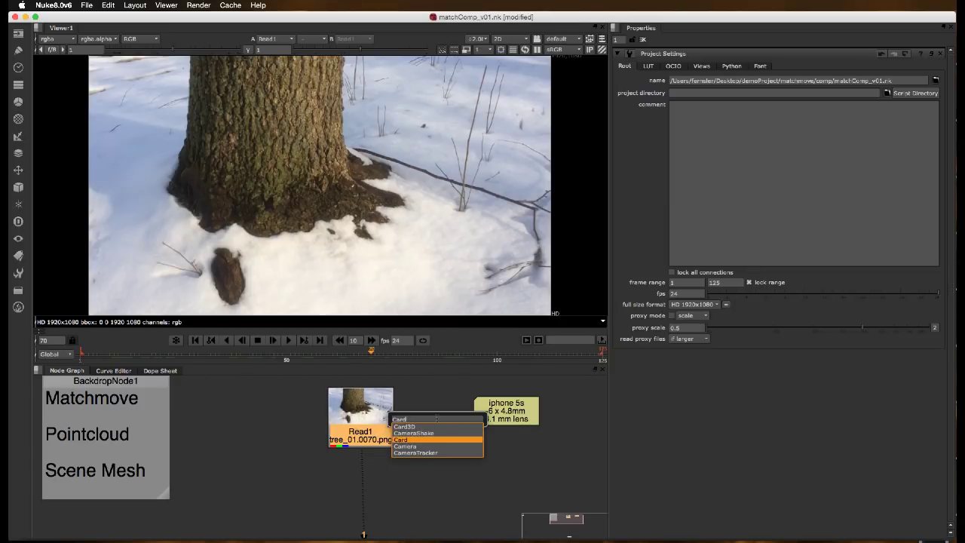
key(Return)
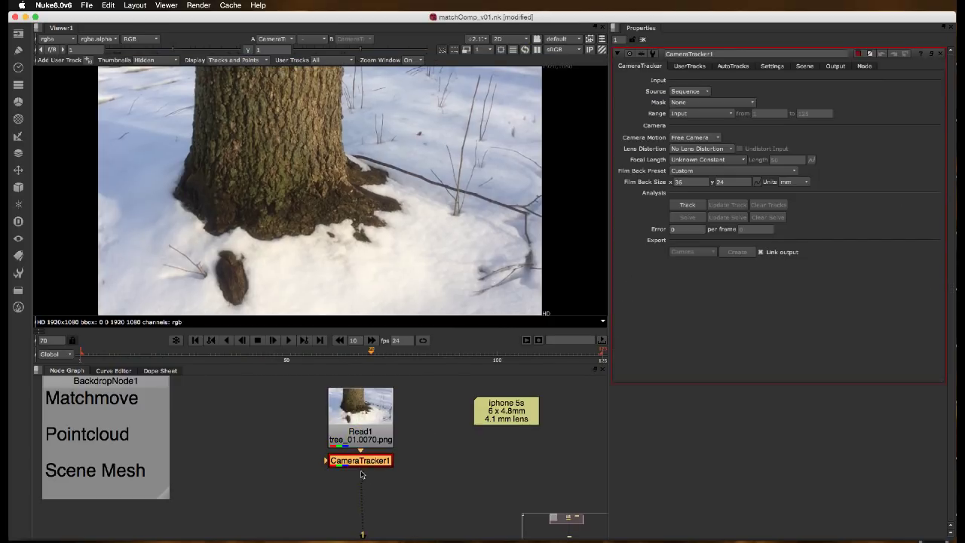
Step: Space the CameraTracker and Read1 nodes farther apart in the node graph
drag(370, 464, 370, 488)
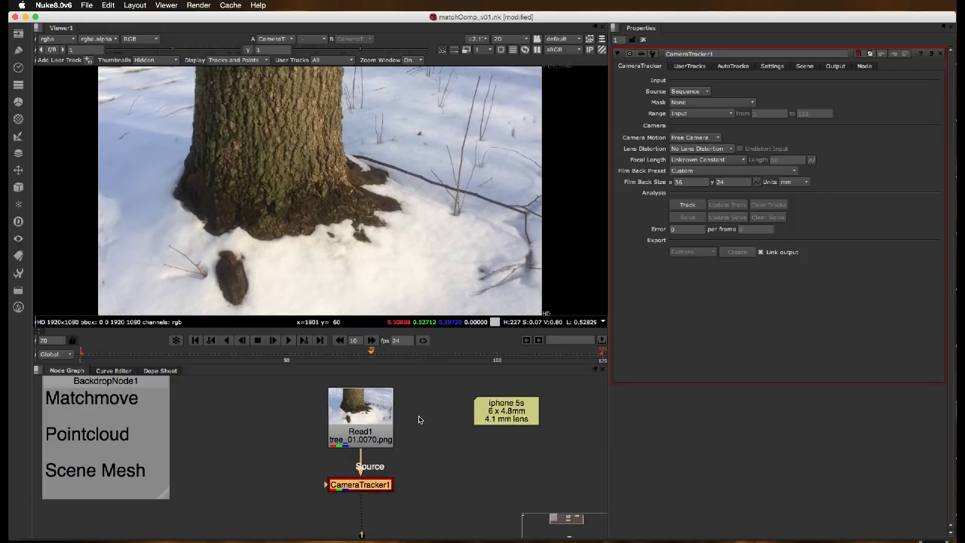
scroll(418, 415, down, 3)
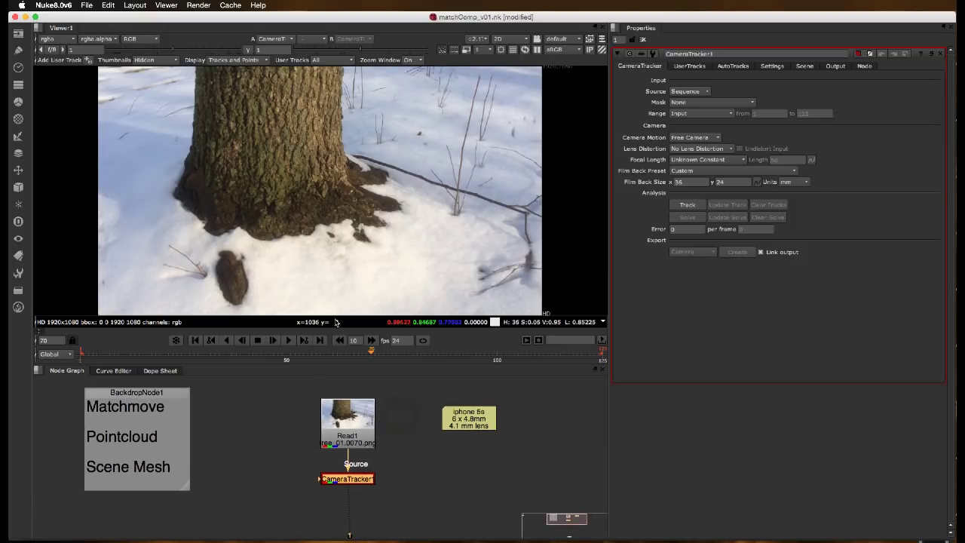
drag(349, 421, 350, 403)
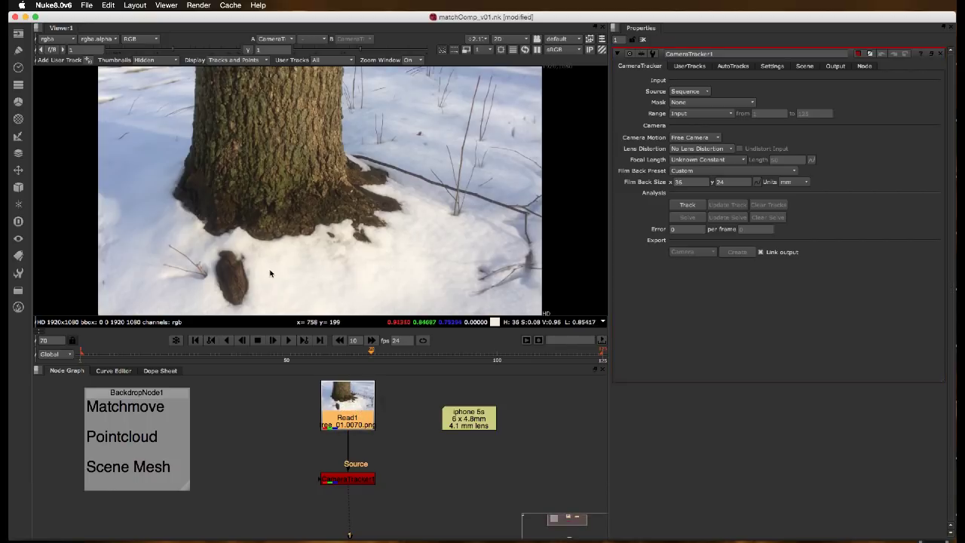
Step: Insert a Roto node between the Read1 footage and the CameraTracker node
key(q)
click(350, 263)
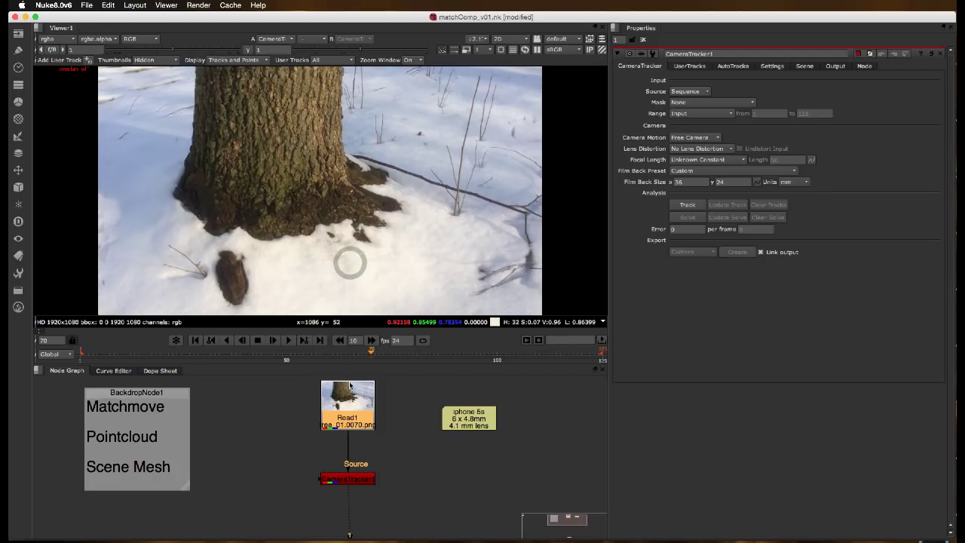
key(o)
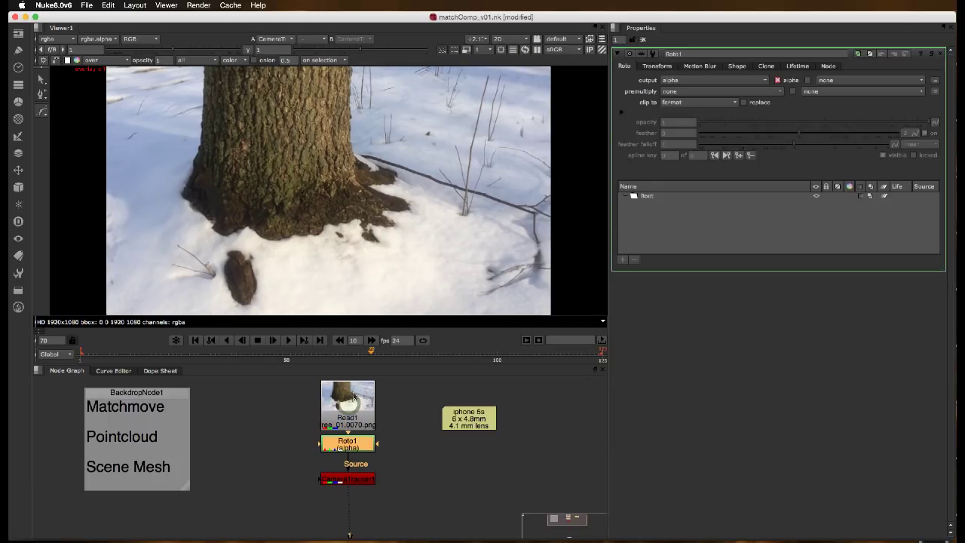
Step: Draw a closed, smoothed Bezier roto shape on the snow just in front of the tree trunk
click(398, 248)
click(329, 231)
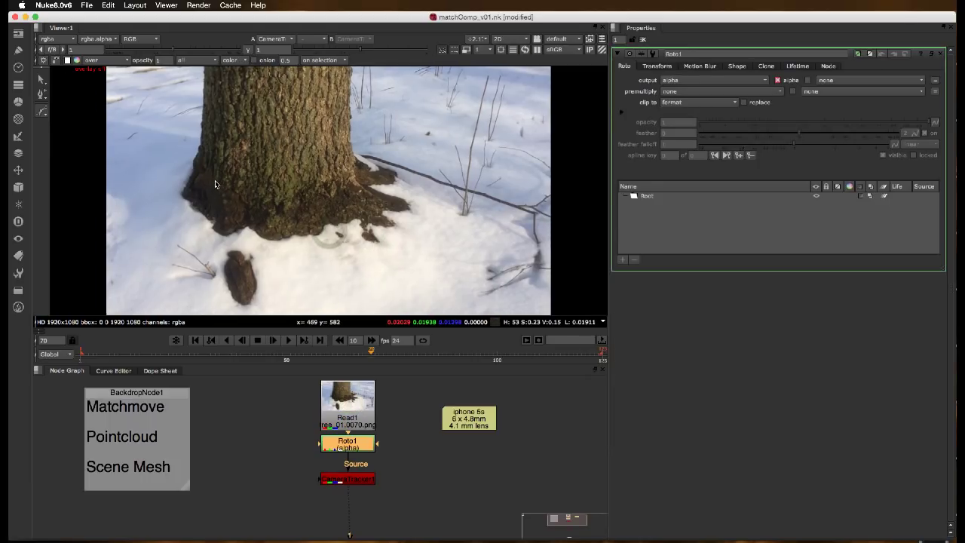
click(394, 231)
click(323, 231)
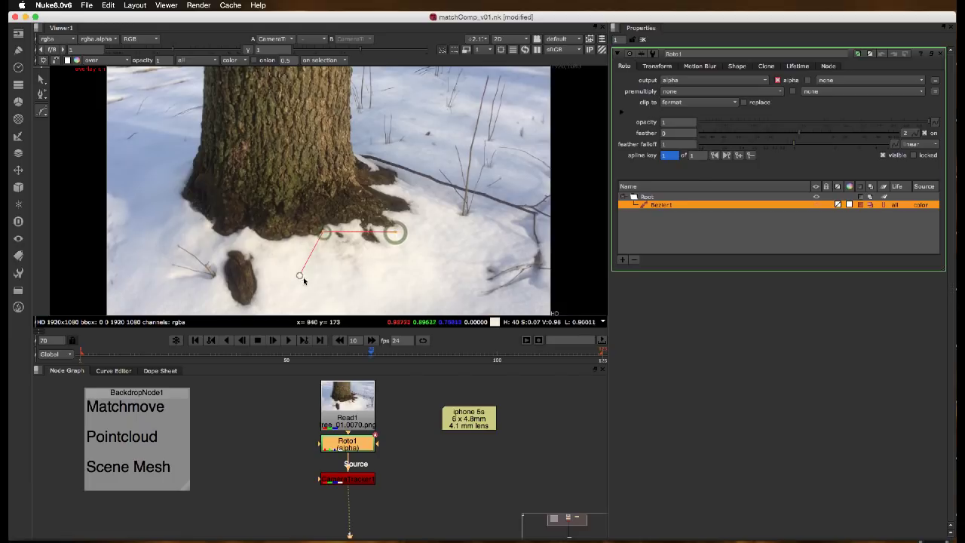
click(300, 275)
click(339, 285)
click(384, 278)
click(402, 243)
click(395, 232)
drag(422, 191, 281, 299)
key(z)
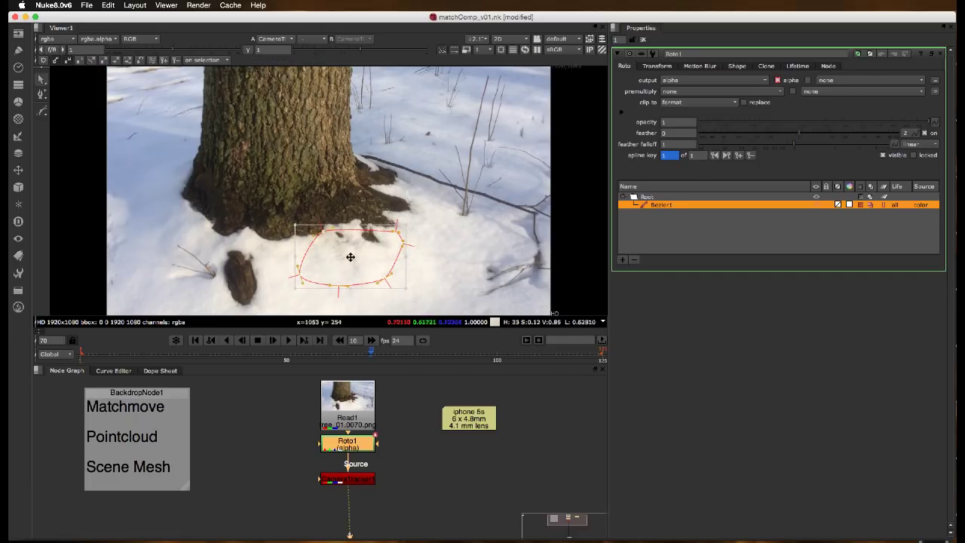
Step: Move the Bezier shape over to the twigs beside the trunk and delete it along with the Roto node
drag(350, 256, 478, 218)
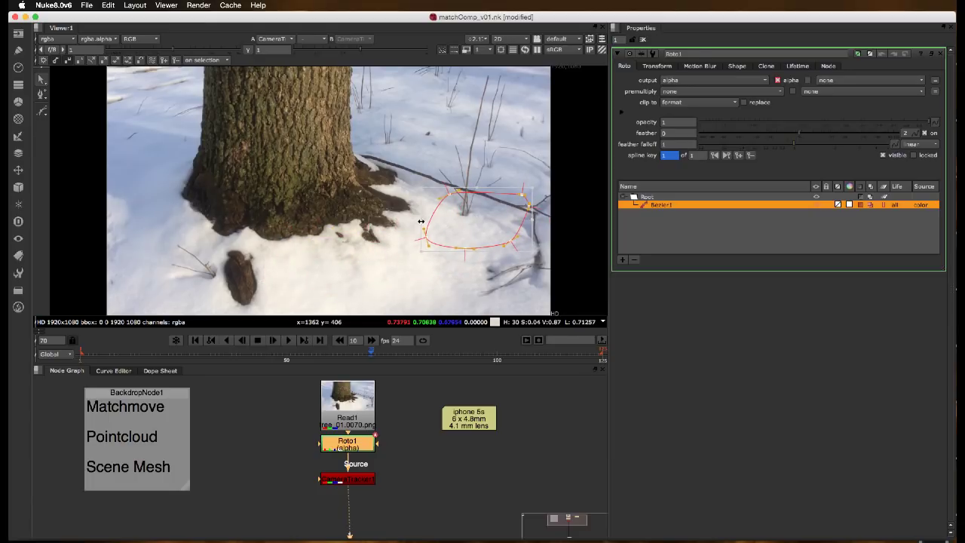
key(Delete)
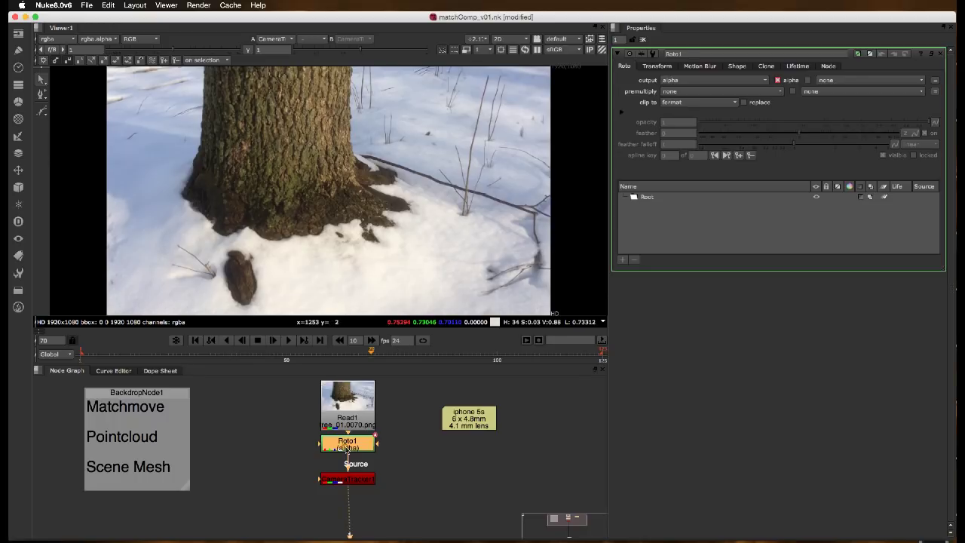
key(Delete)
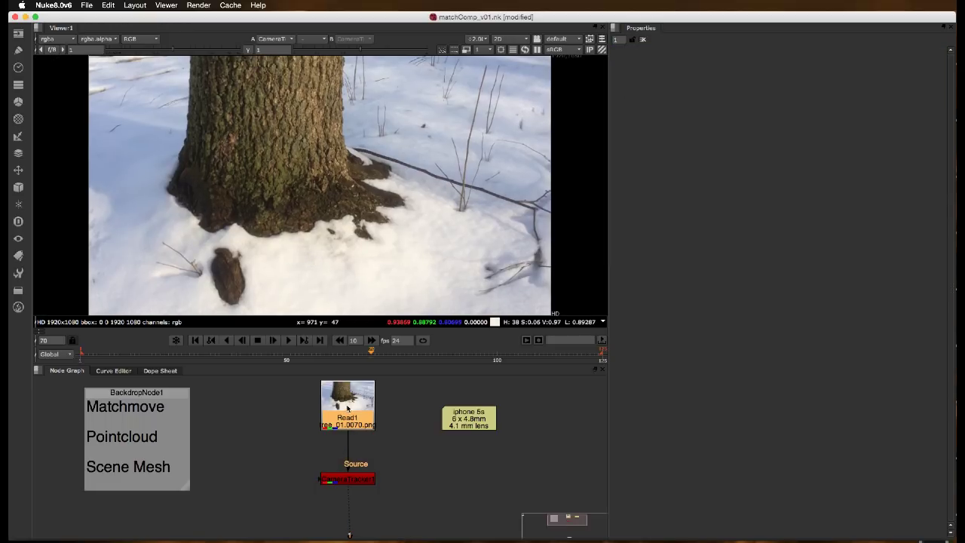
Step: Move the CameraTracker node closer to Read1 and open its properties
drag(359, 471, 360, 456)
double_click(355, 462)
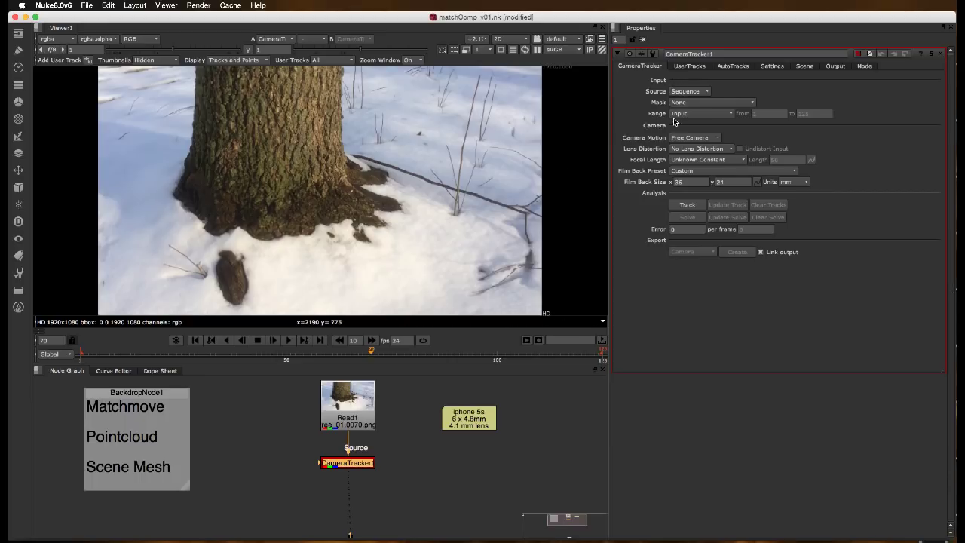
Step: Try the CameraTracker's Stills source and return it to Sequence
click(692, 93)
click(689, 101)
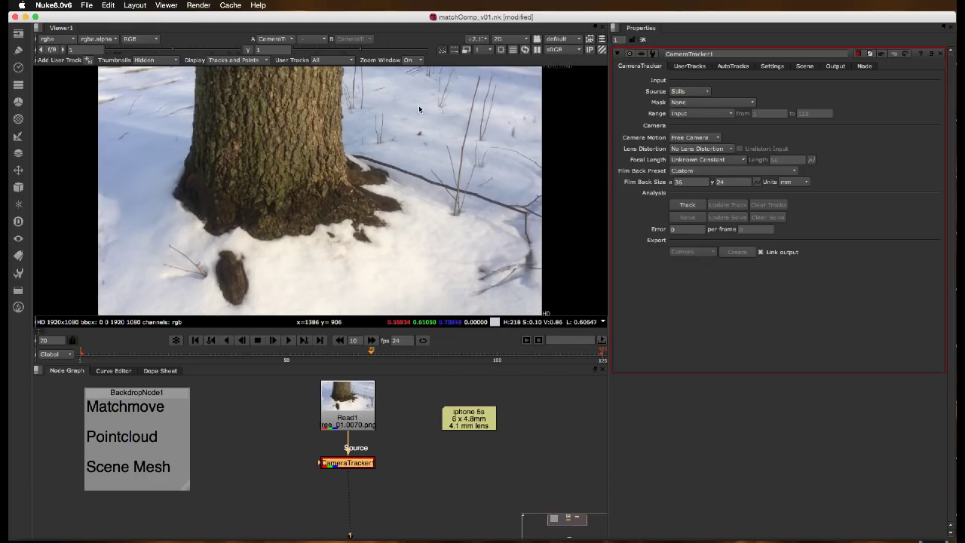
click(706, 92)
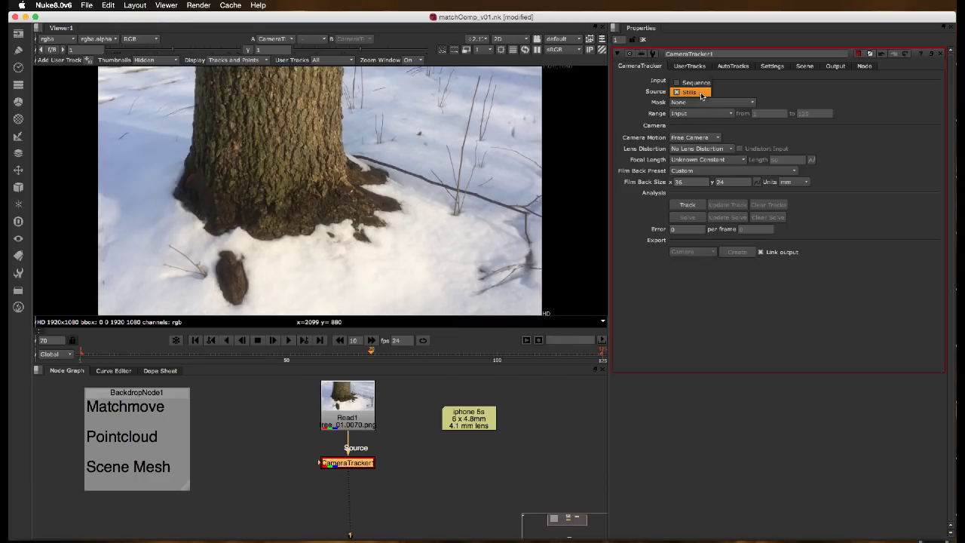
click(705, 82)
Step: Try Source Alpha as the CameraTracker's mask, return it to None and reopen the node's properties
click(720, 102)
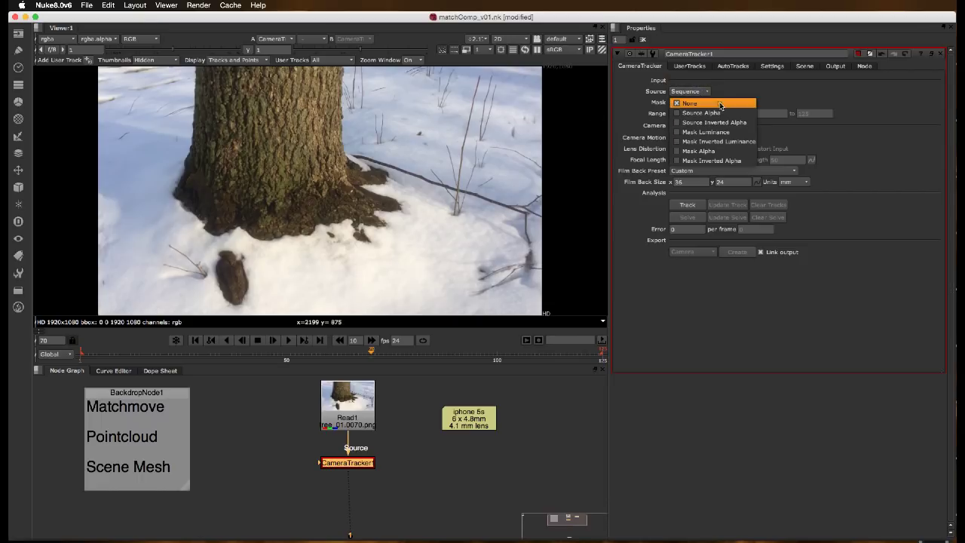
click(714, 110)
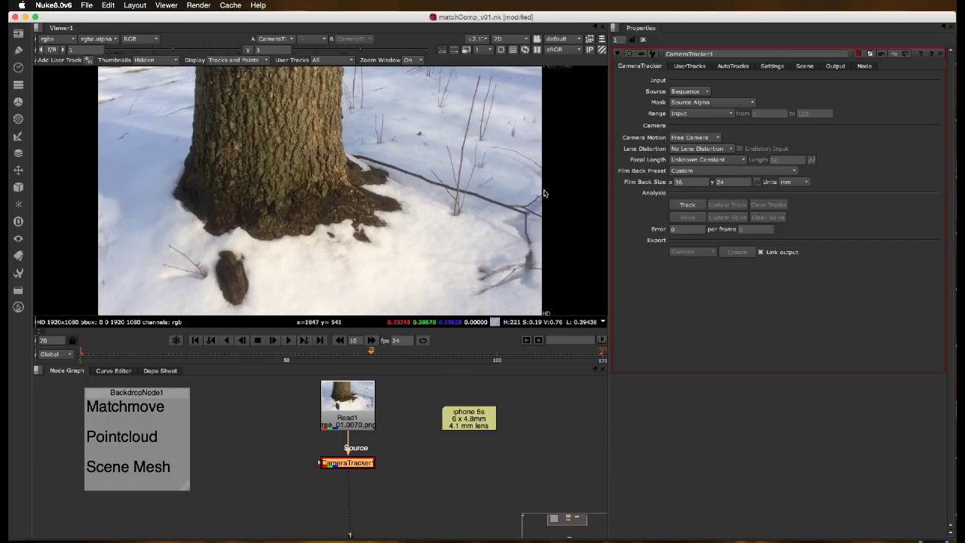
click(716, 101)
click(686, 91)
key(s)
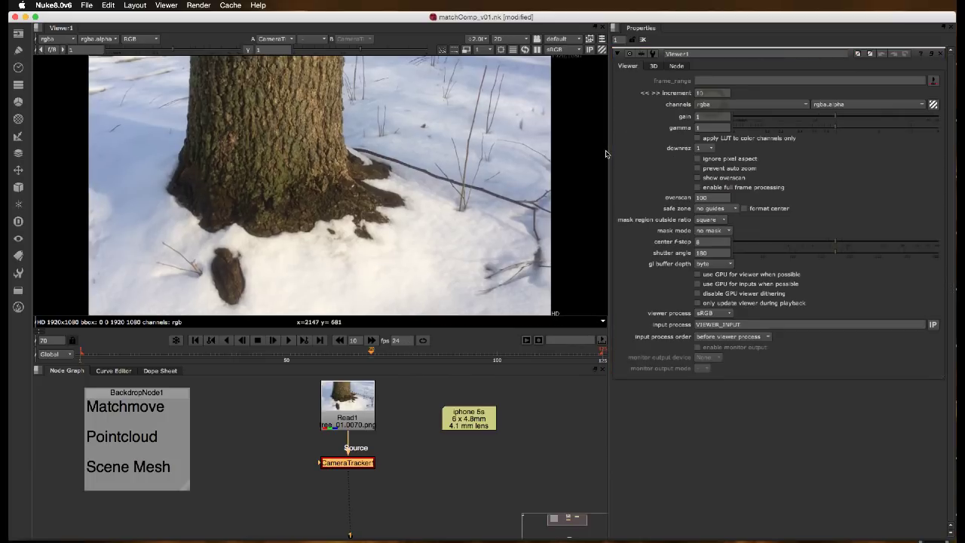
double_click(358, 463)
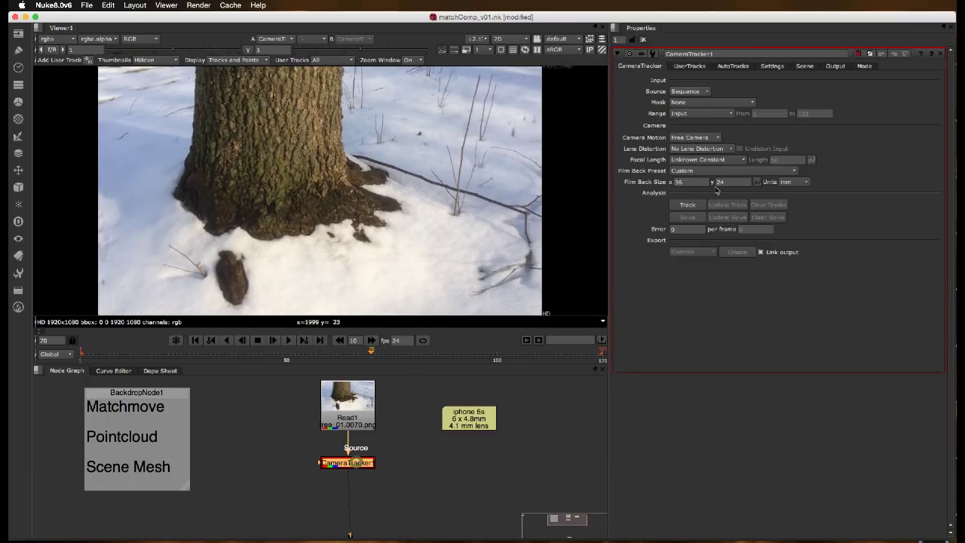
click(697, 113)
click(701, 114)
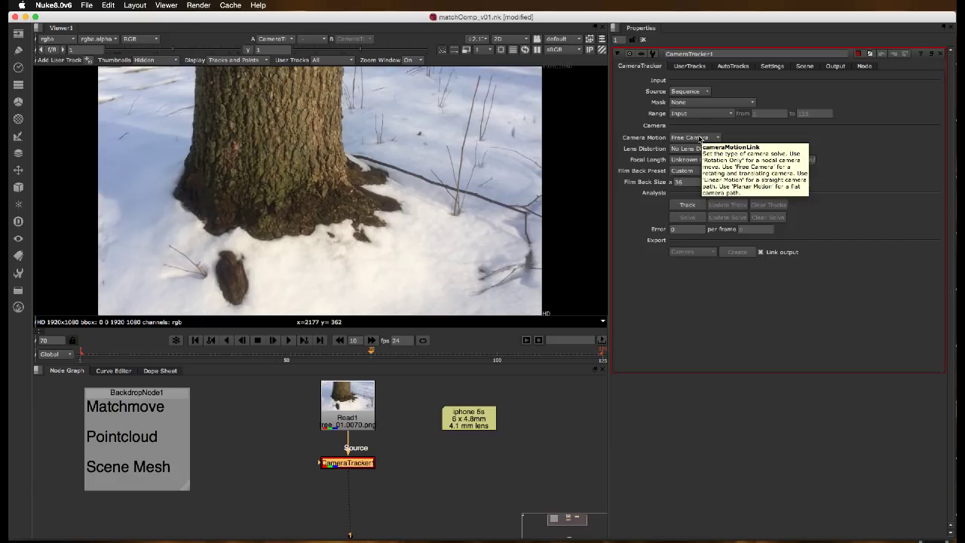
click(697, 138)
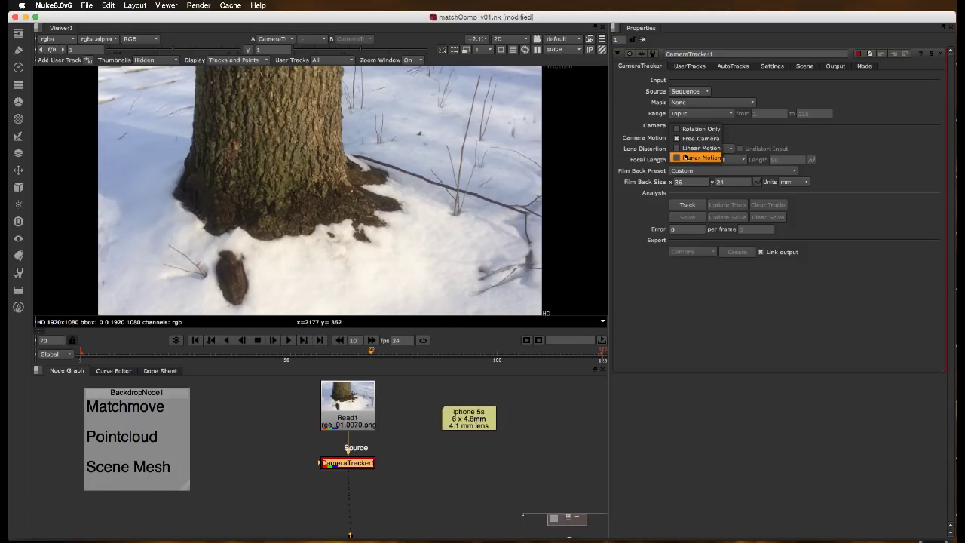
click(757, 138)
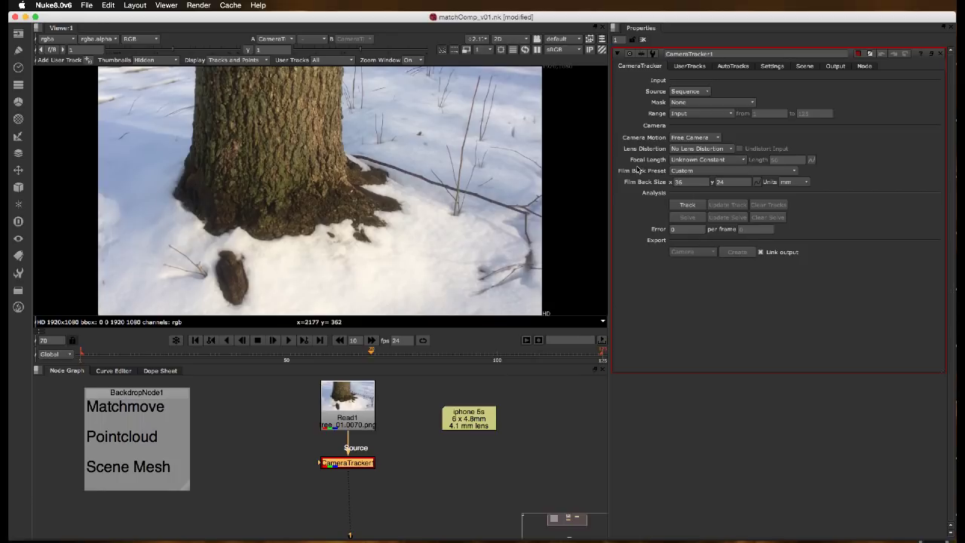
Step: Set the CameraTracker's focal length to Approximate Constant with a length of 4.1
click(712, 160)
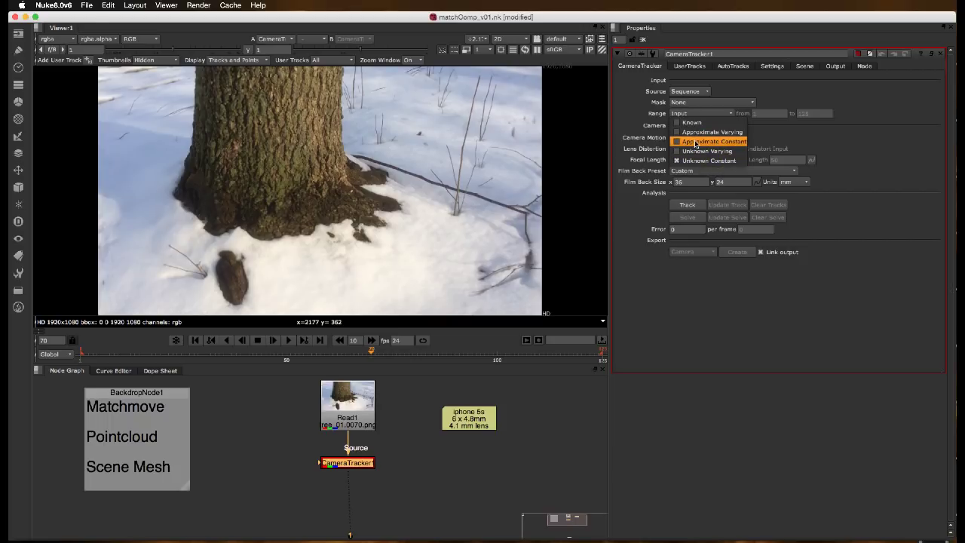
click(695, 141)
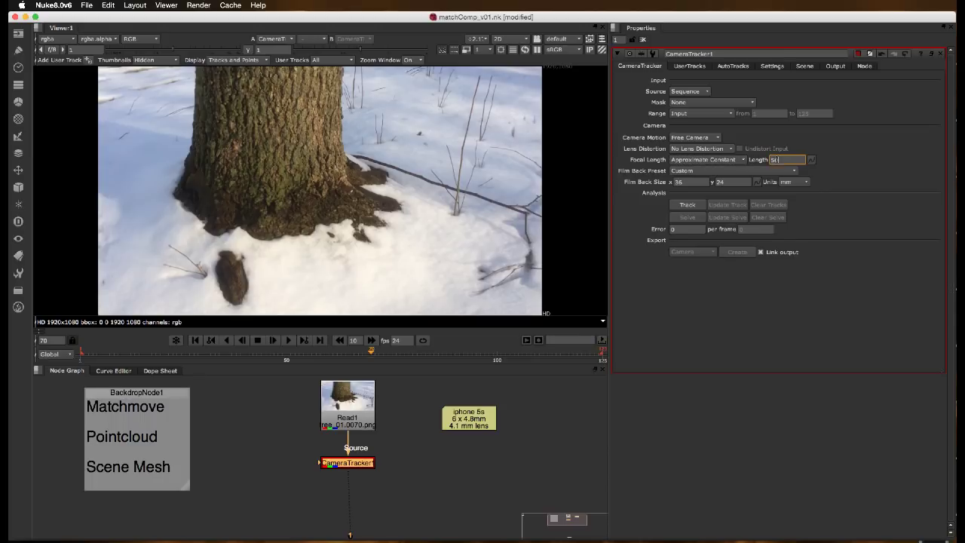
key(Tab)
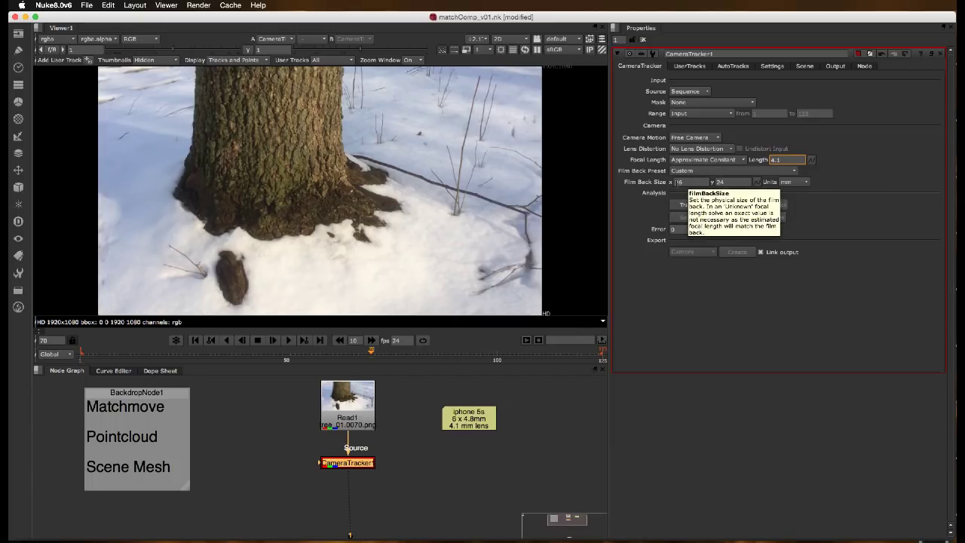
Step: Set the CameraTracker's film back size to 6 by 4.8 mm
drag(690, 181, 660, 185)
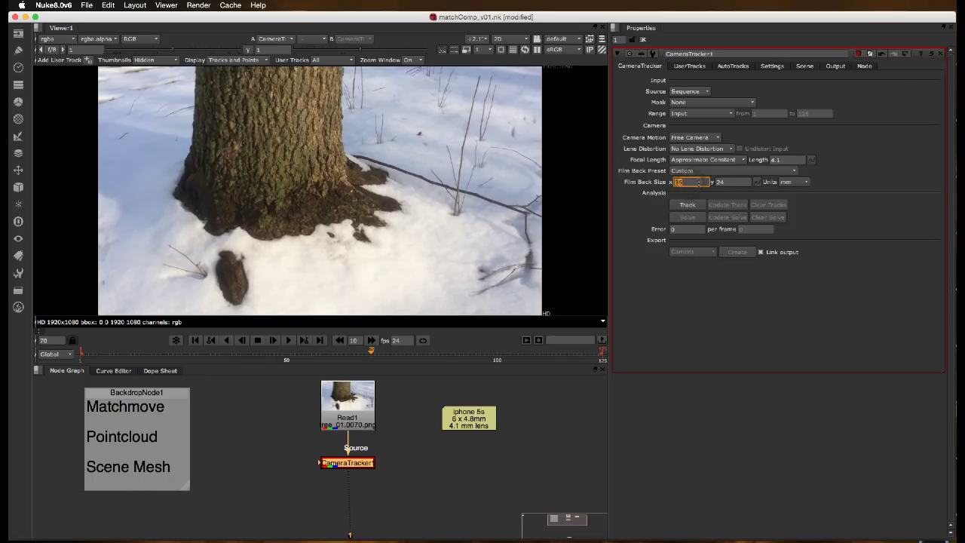
text(6)
key(Tab)
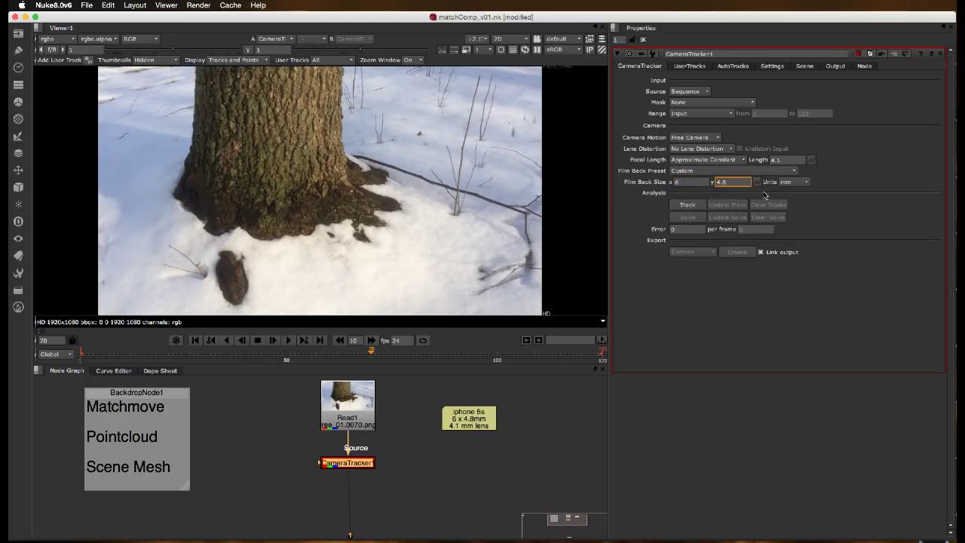
key(Return)
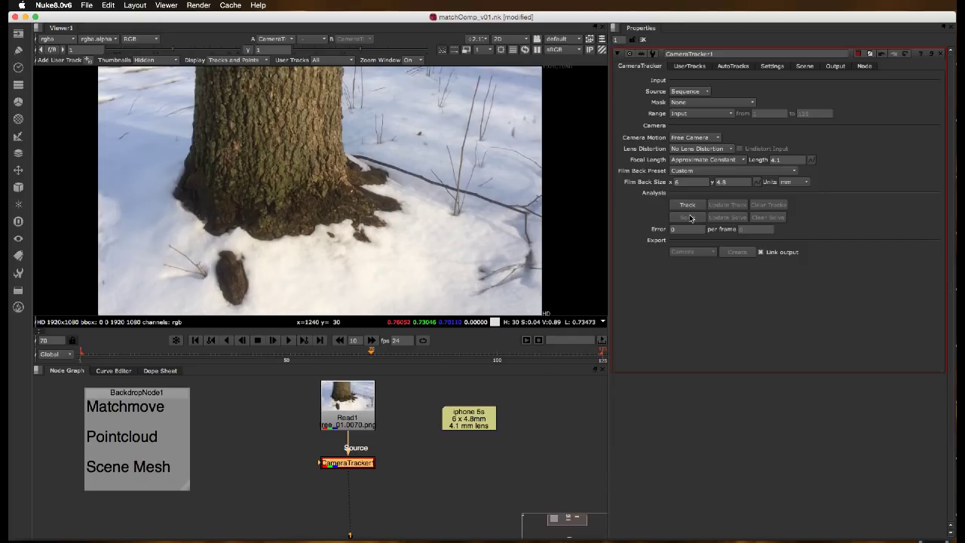
Step: Examine the CameraTracker's user track, auto track, settings, scene, output and node options, including the solver's camera motion choices, before returning to its main settings
click(685, 68)
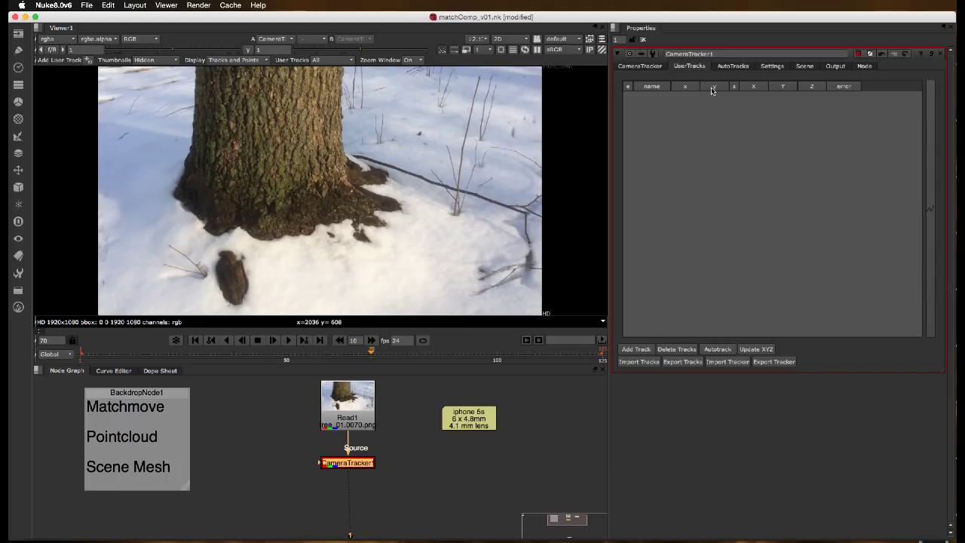
click(732, 66)
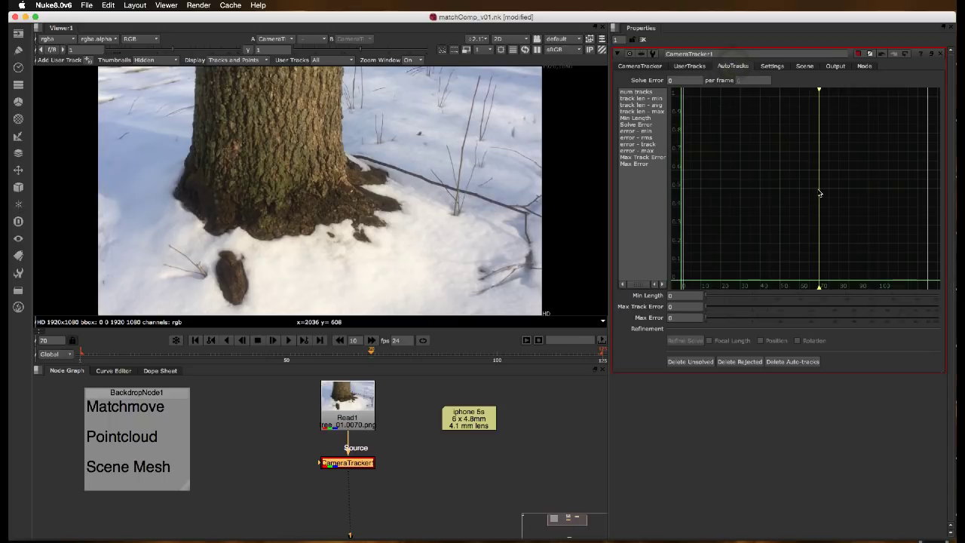
click(772, 65)
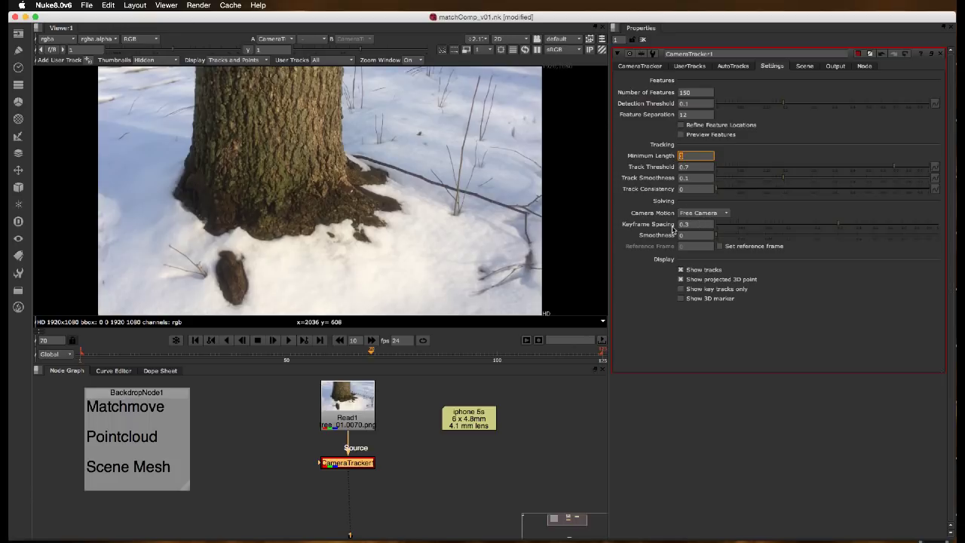
click(706, 215)
click(746, 211)
click(697, 92)
click(805, 67)
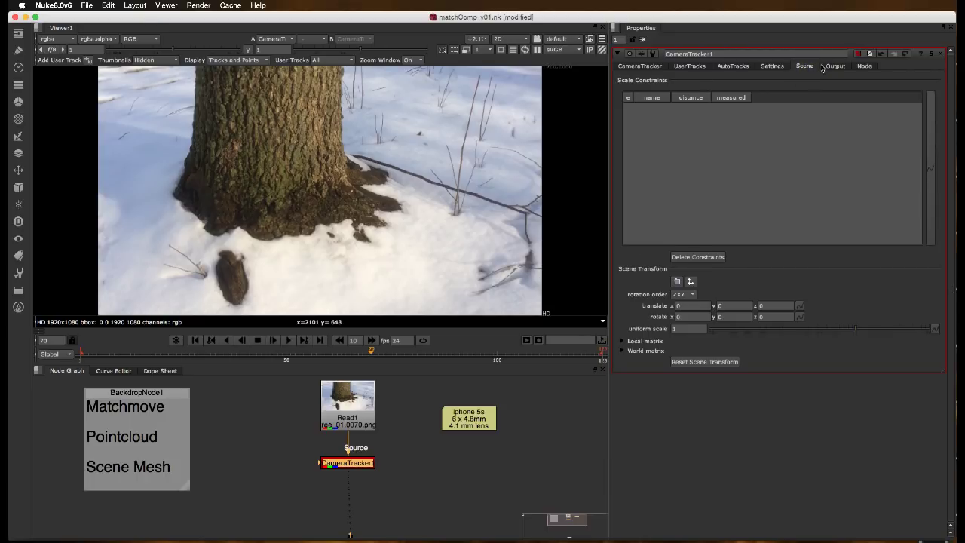
click(832, 66)
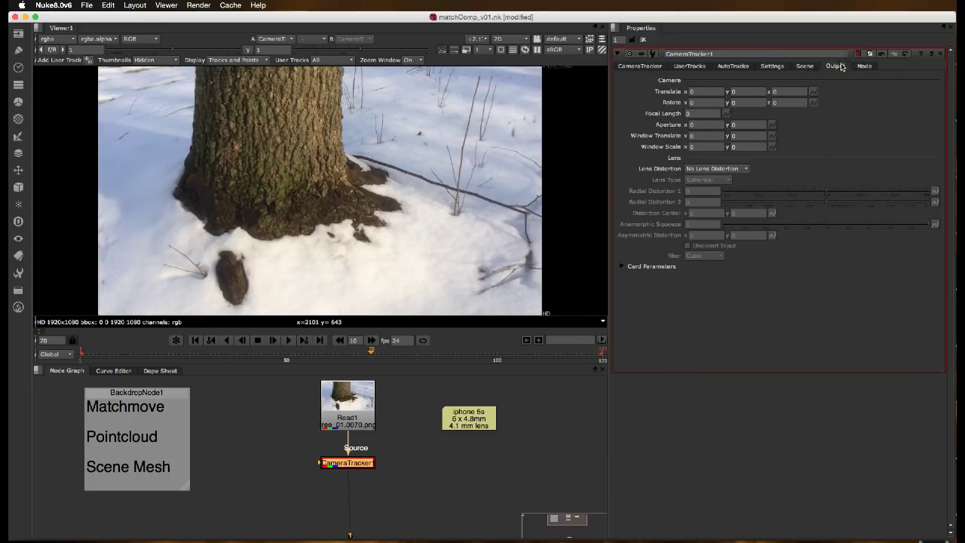
click(864, 66)
click(639, 66)
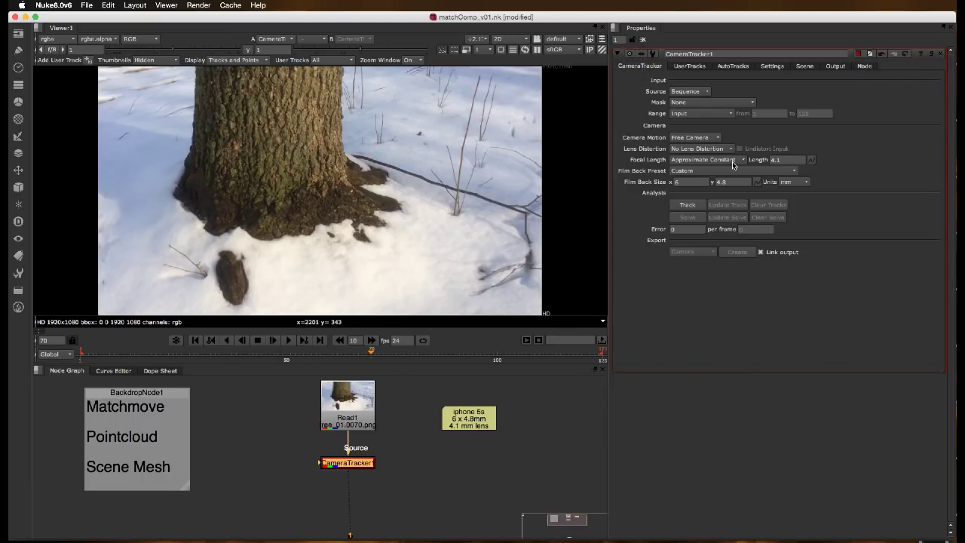
Step: Track features through the whole input sequence and review the resulting tracks back to frame 51
click(686, 204)
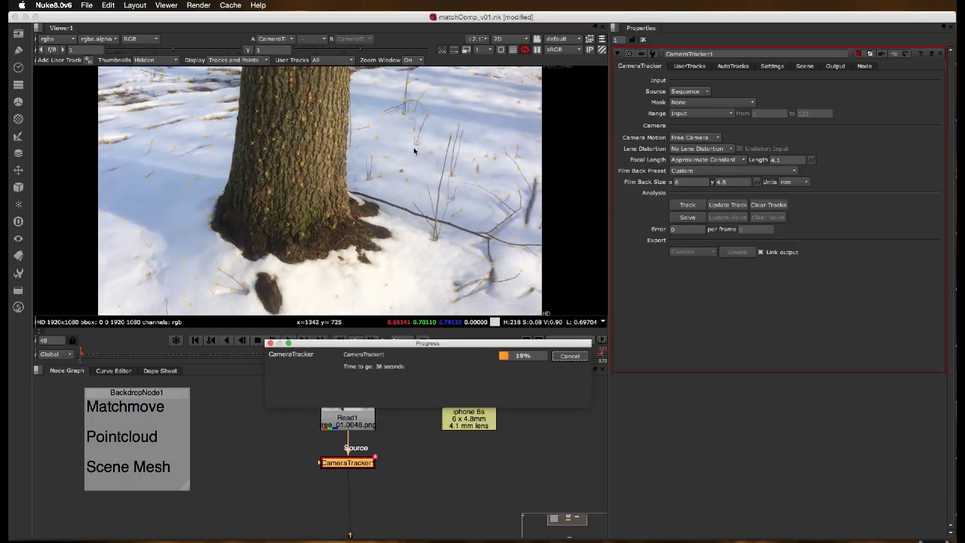
drag(418, 339, 389, 387)
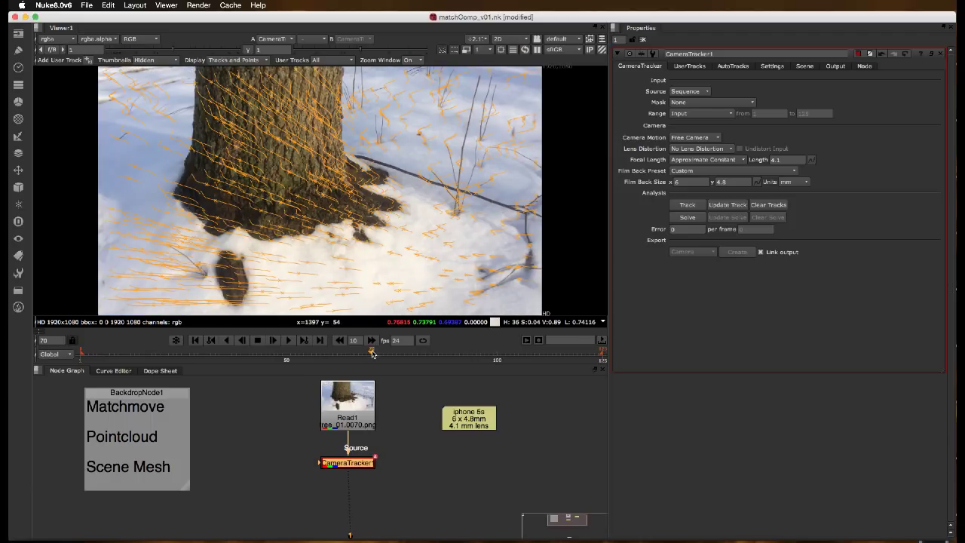
drag(372, 353, 289, 357)
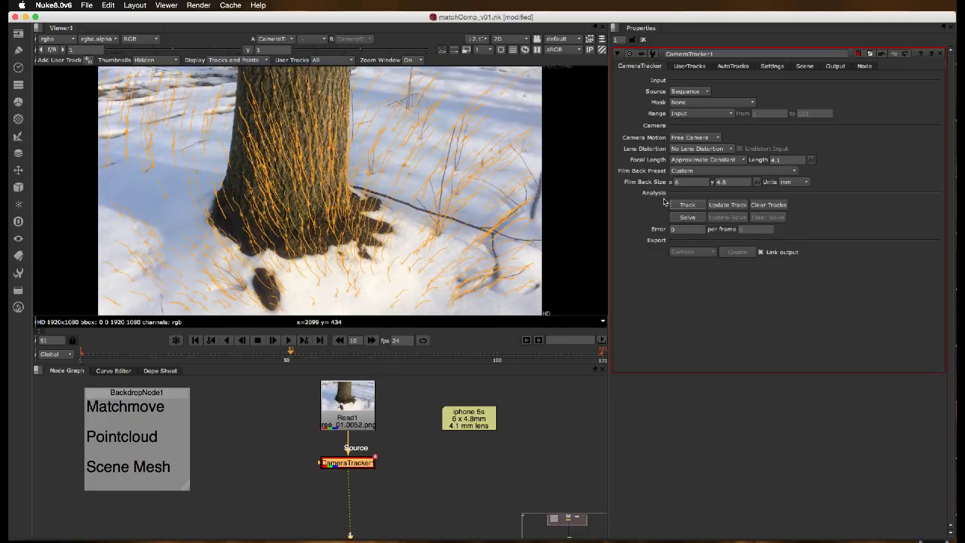
Step: Solve the camera from the tracked features and check the solved and rejected tracks at several frames across the shot
click(688, 217)
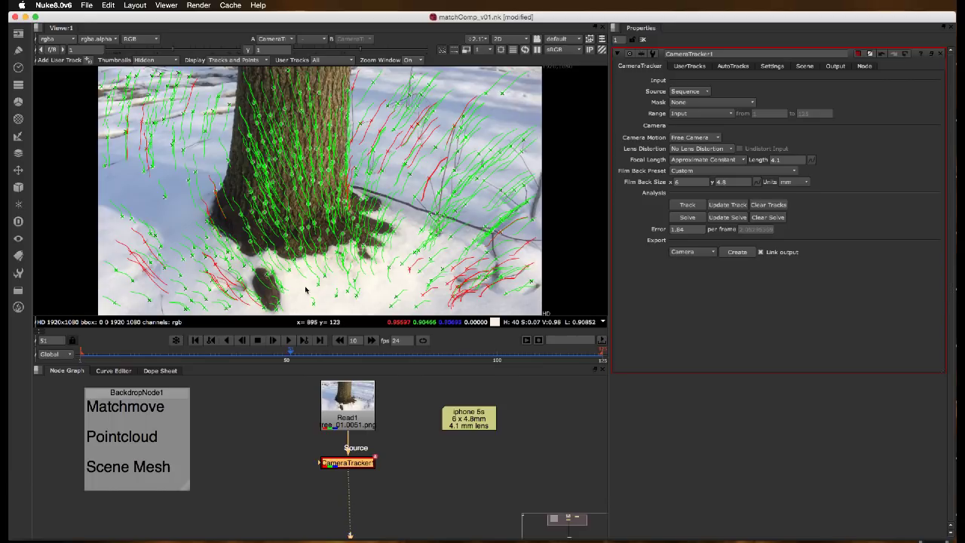
drag(293, 349, 193, 349)
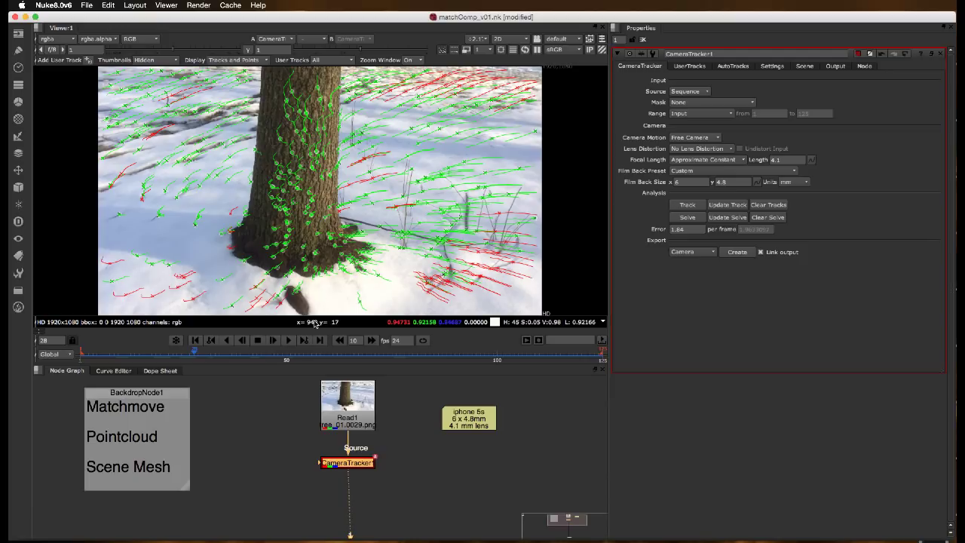
drag(305, 352, 113, 358)
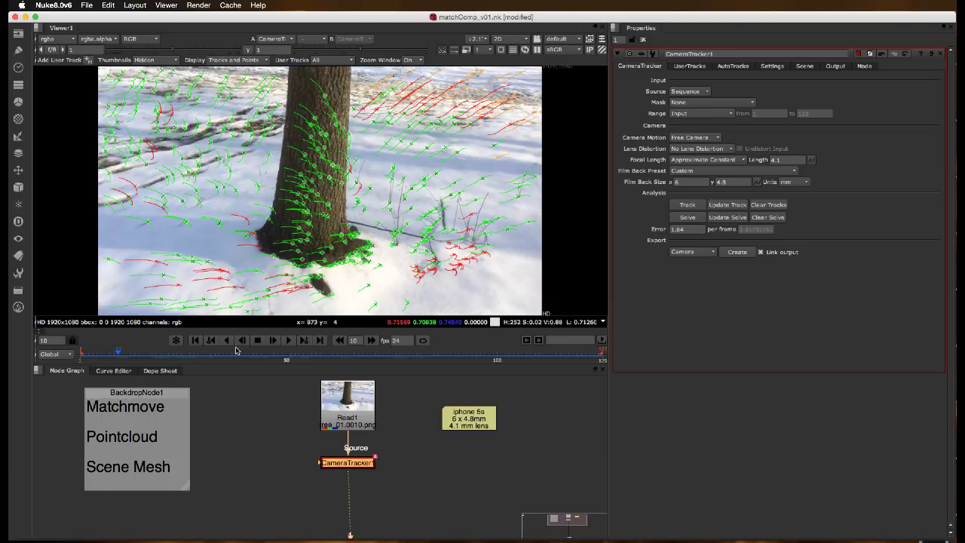
drag(144, 356, 160, 356)
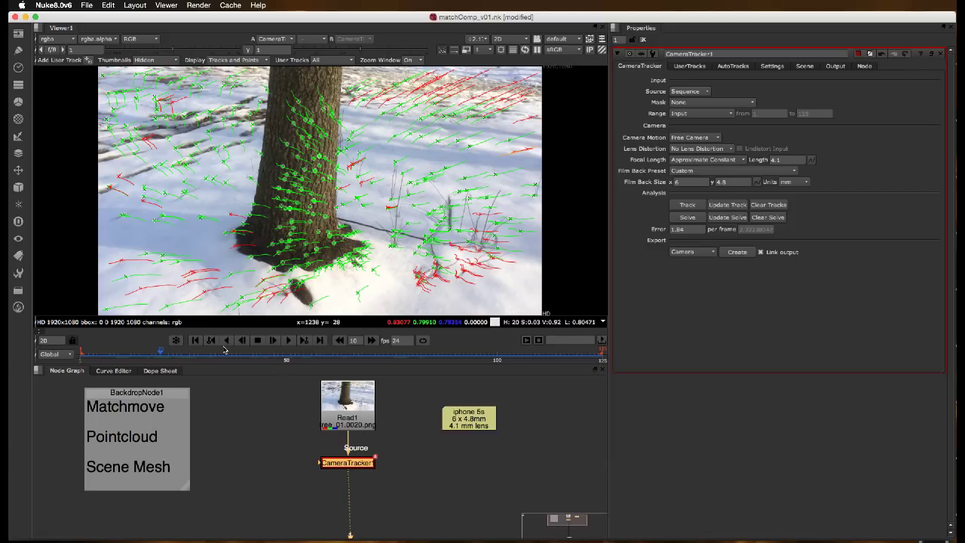
drag(225, 351, 253, 351)
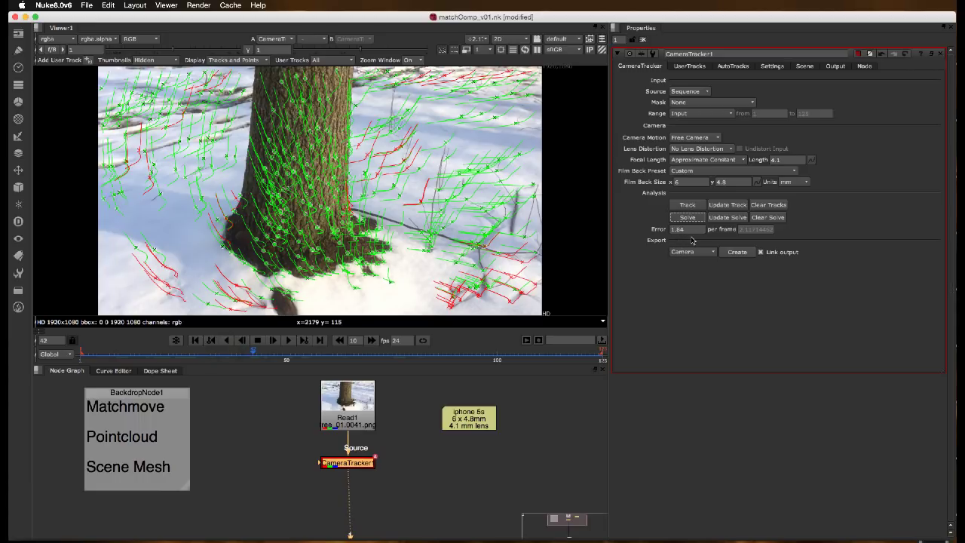
mouse_move(359, 355)
mouse_down()
mouse_move(403, 356)
mouse_move(342, 354)
mouse_up()
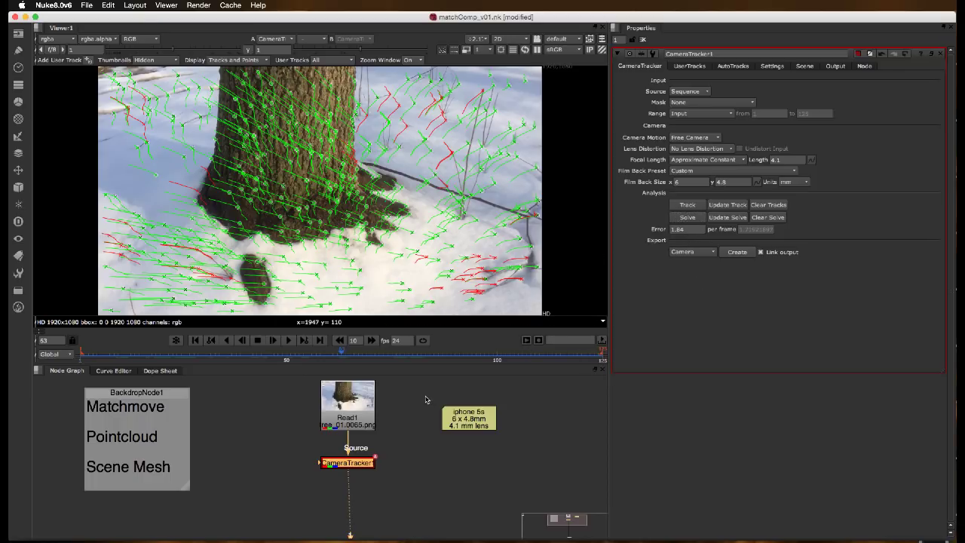
drag(352, 467, 352, 465)
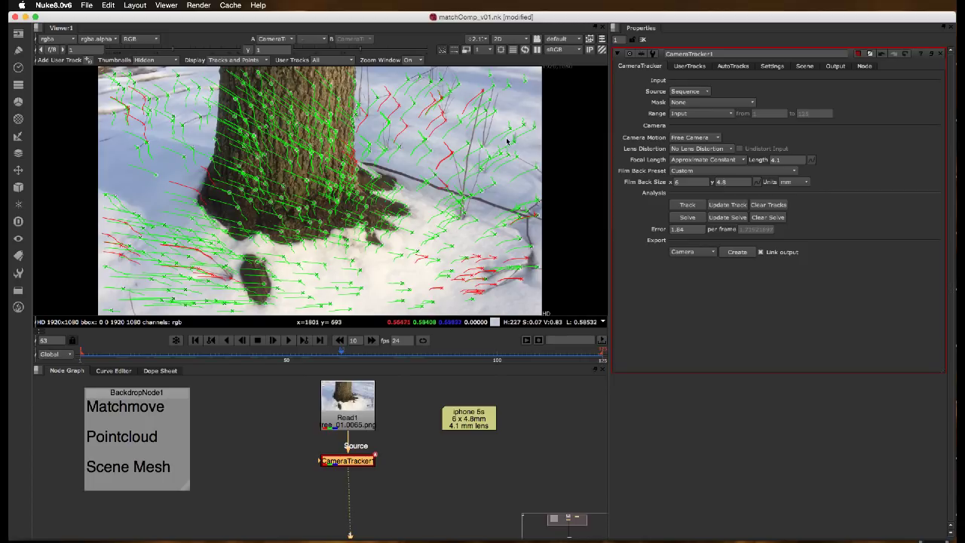
Step: Show the minimum track length curve in the CameraTracker's AutoTracks graph
click(688, 67)
click(731, 66)
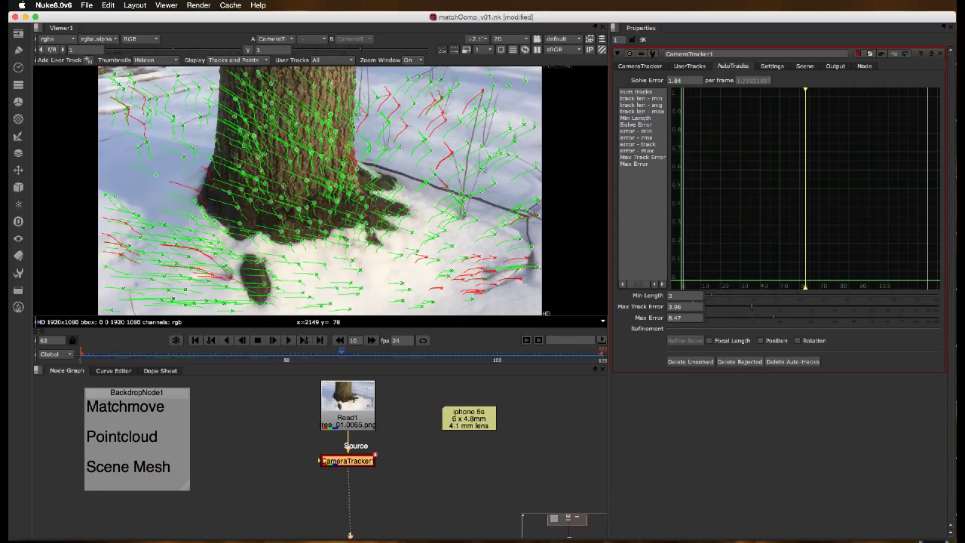
text(3)
click(642, 98)
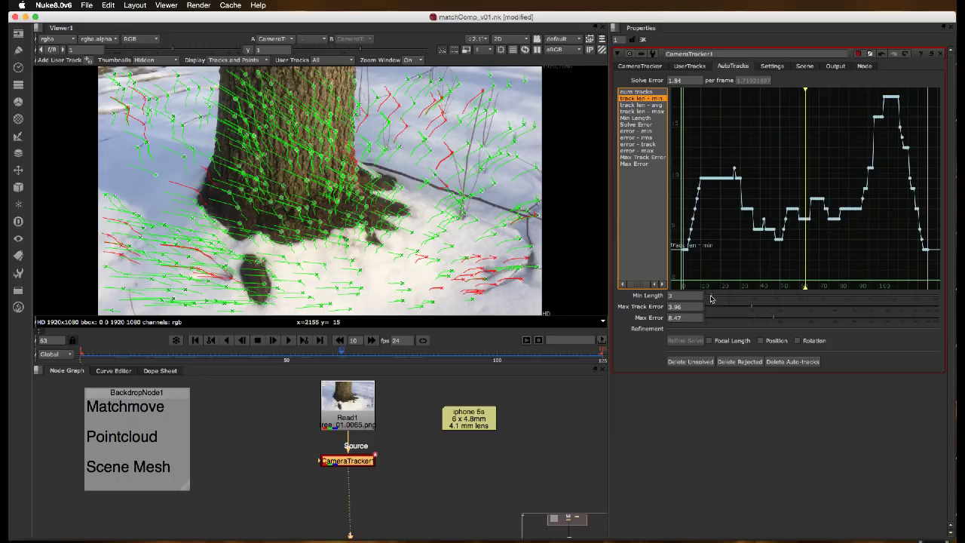
Step: Raise the auto tracks' Min Length threshold to 20 and check the rejected tracks at frame 19
drag(712, 298, 734, 305)
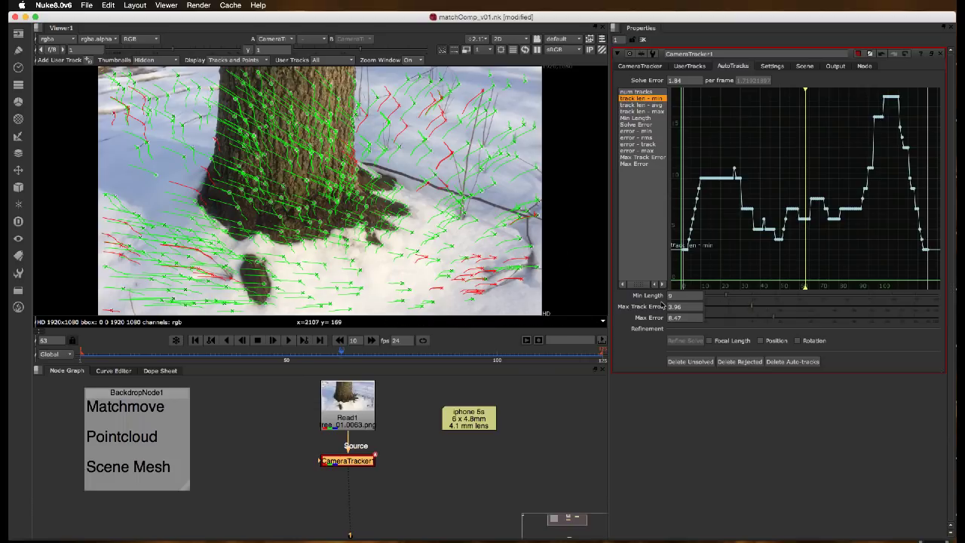
double_click(675, 296)
text(7)
drag(727, 299, 748, 299)
drag(342, 352, 158, 340)
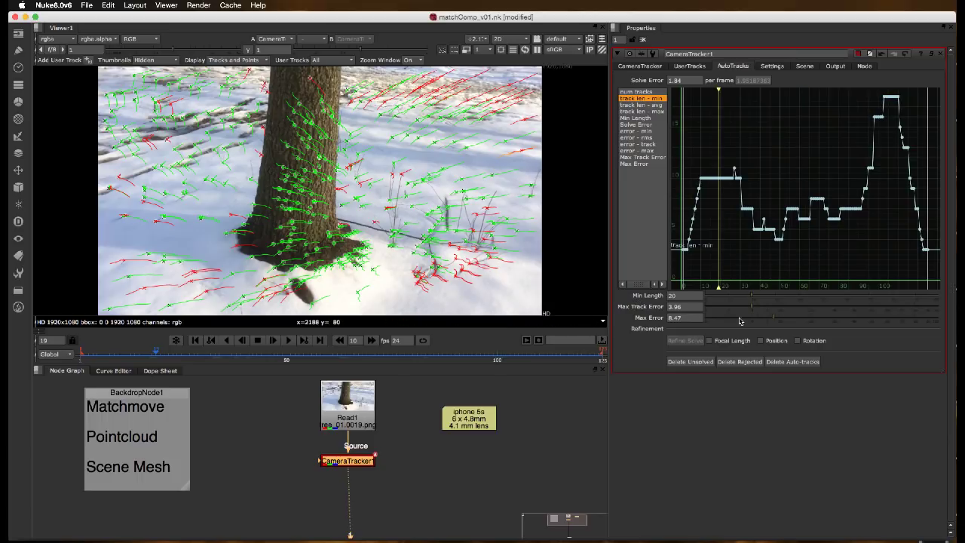
Step: Lower the auto tracks' Max Track Error to 2 and Max Error to 4, checking the tracks at frame 20
drag(771, 320, 743, 310)
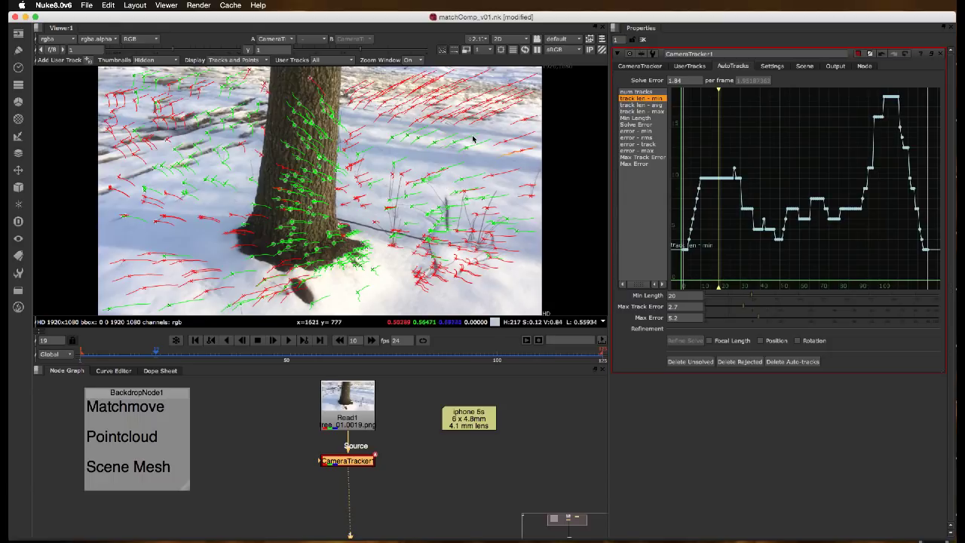
click(686, 306)
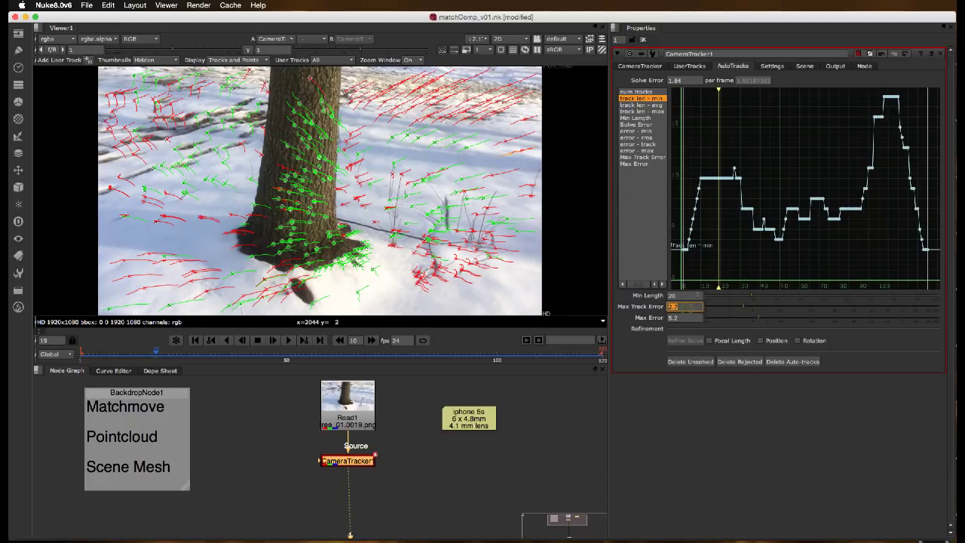
text(2)
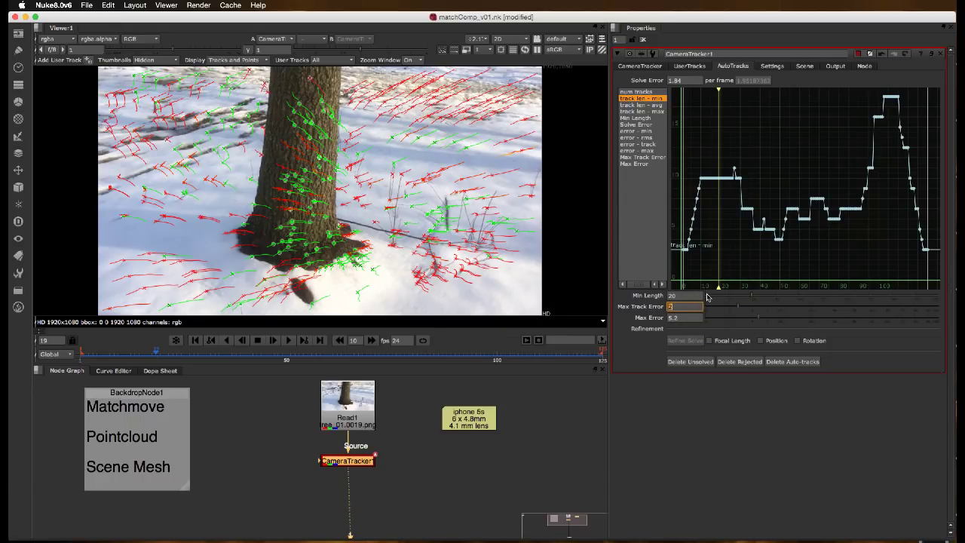
drag(349, 358, 161, 356)
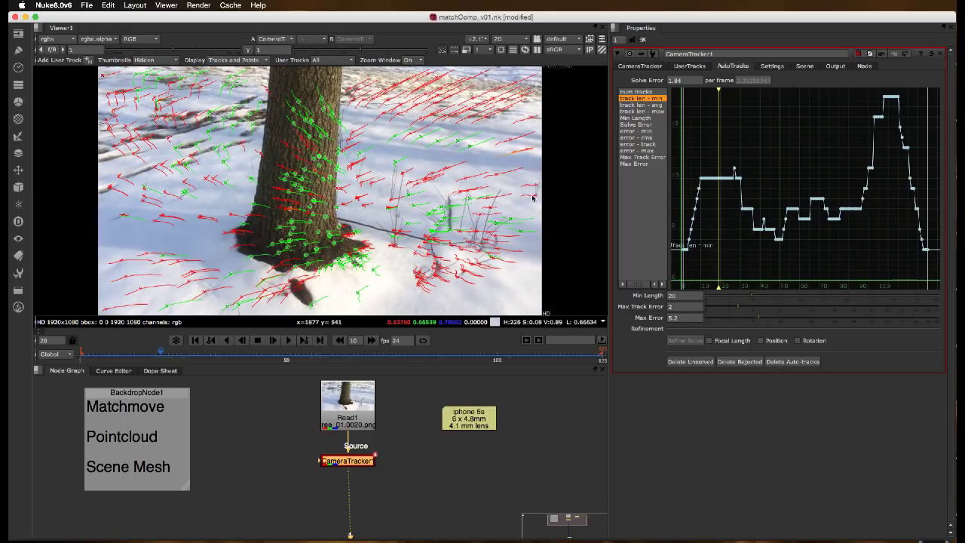
click(684, 305)
drag(756, 319, 752, 320)
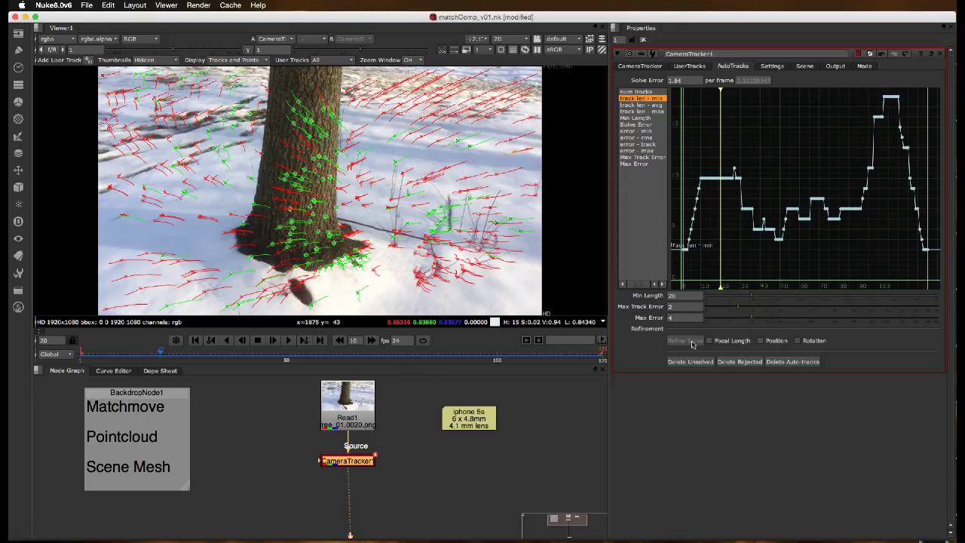
Step: Permanently delete all rejected auto tracks and refit the curve graph to the remaining track data
click(736, 361)
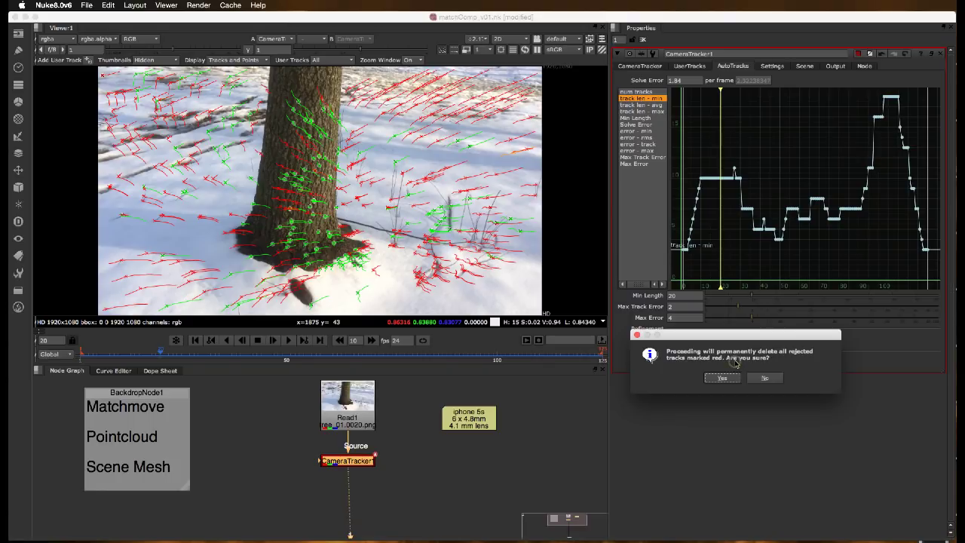
click(719, 378)
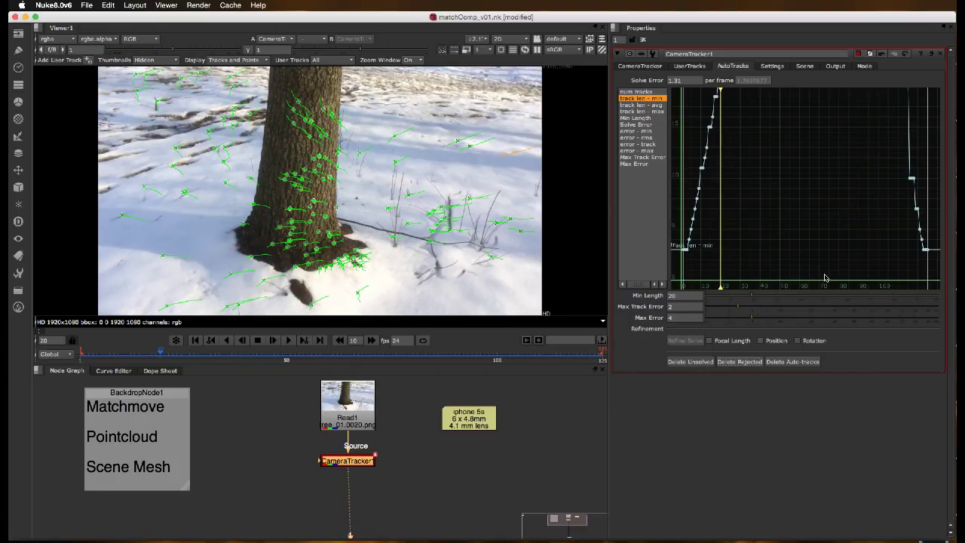
middle_click(763, 217)
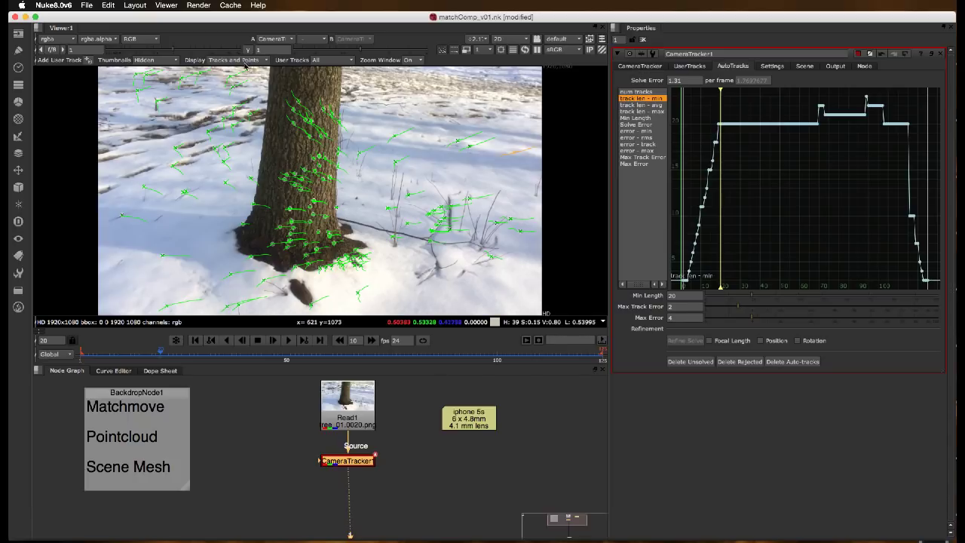
Step: Delete the stray tracks in the image's upper-left background at frame 20 and the rejected tracks along its upper edge at frame 5
drag(249, 74, 132, 98)
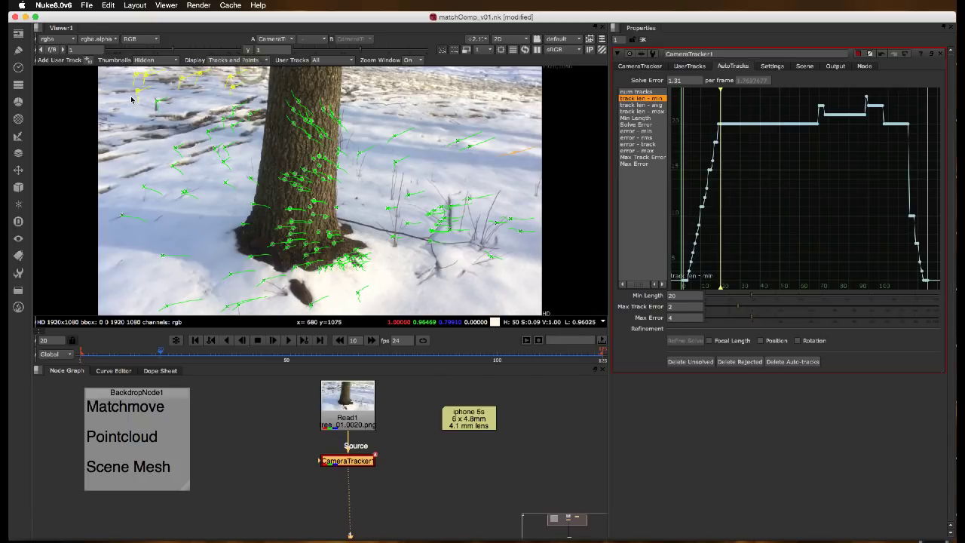
key(Delete)
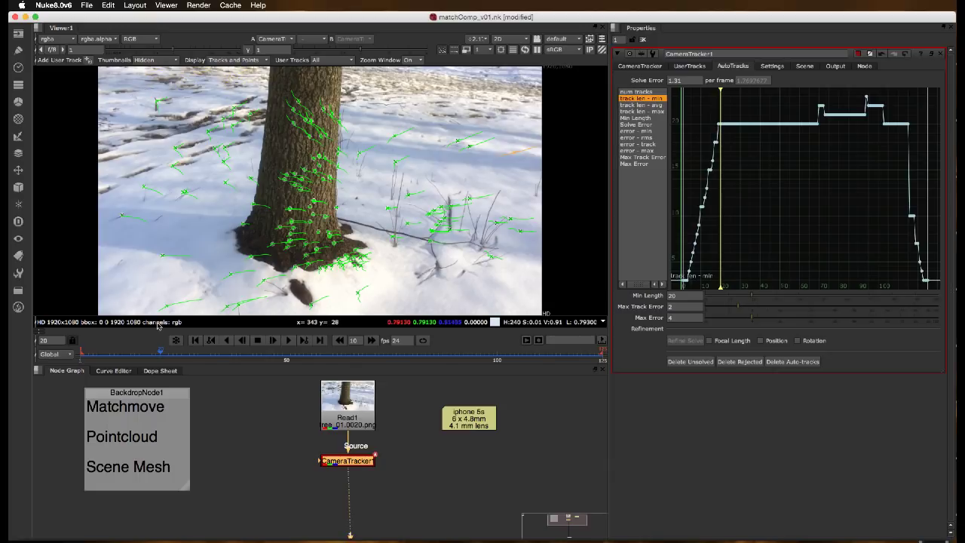
drag(111, 354, 97, 354)
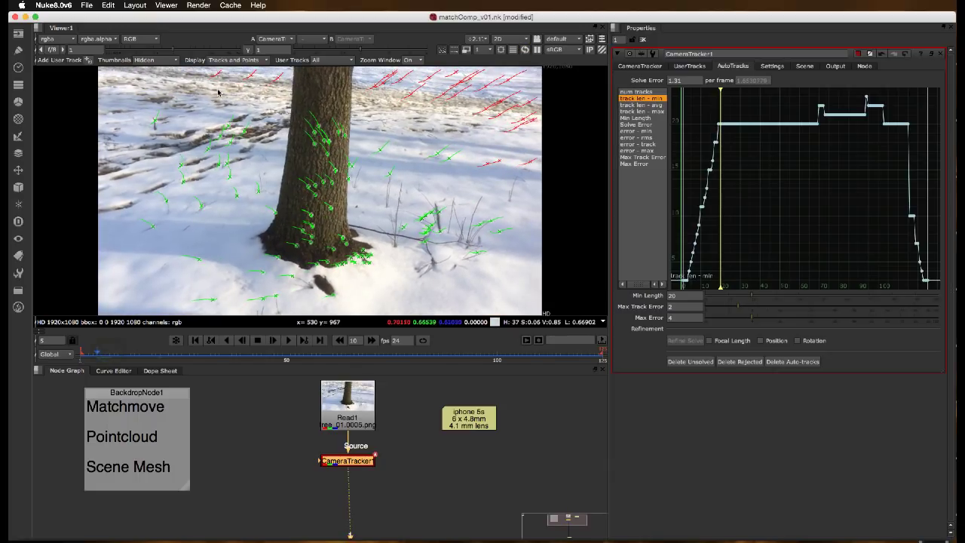
drag(198, 71, 550, 117)
key(Delete)
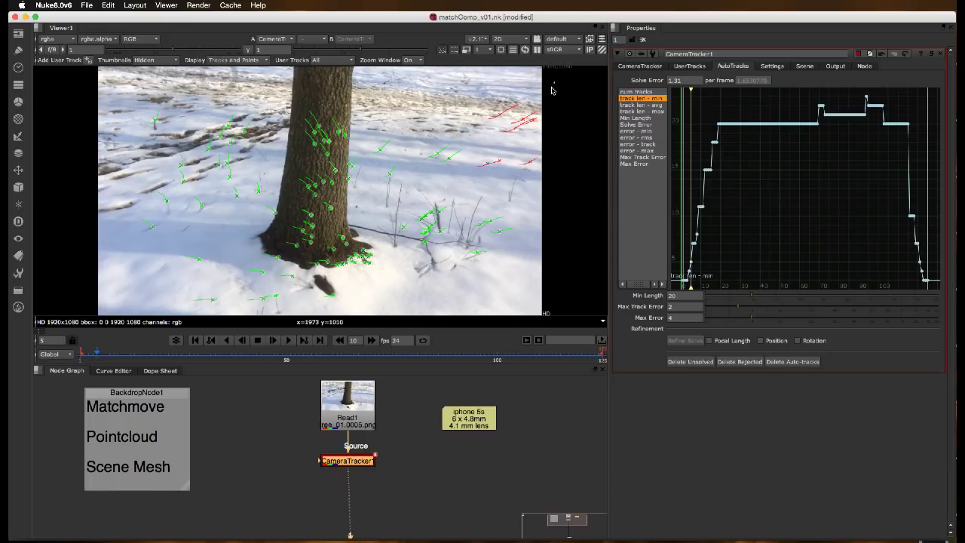
Step: Delete the rejected tracks along the image's right edge at frame 5 and check the remaining tracks at frames 3 and 90
drag(554, 82, 481, 191)
key(Delete)
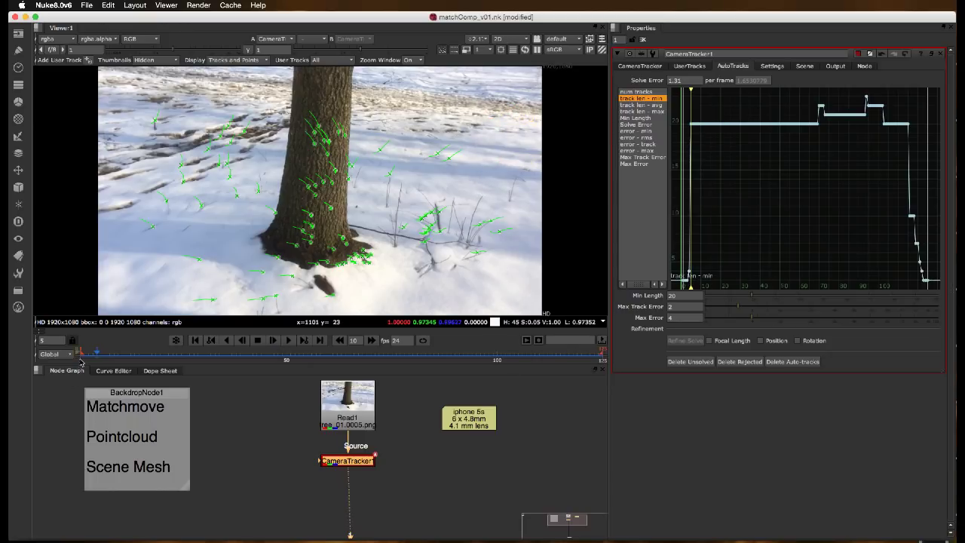
click(93, 356)
drag(93, 357, 88, 354)
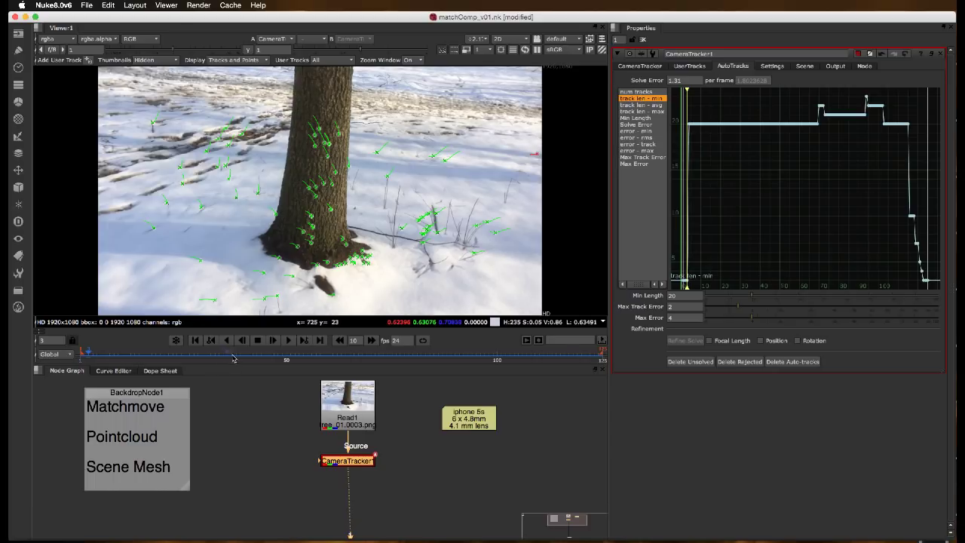
click(299, 357)
drag(309, 365, 455, 370)
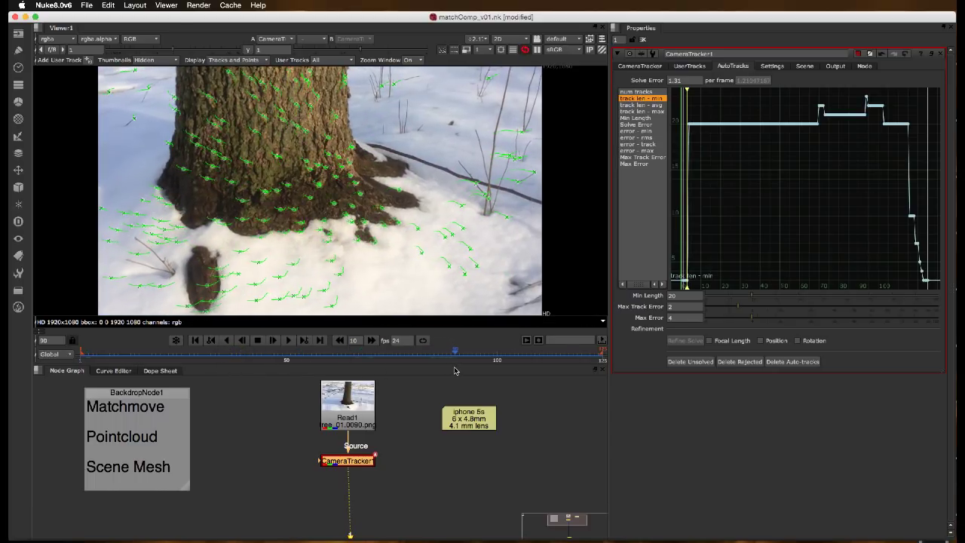
Step: Delete the stray background tracks left of the trunk near the image's upper edge at frame 24
click(639, 67)
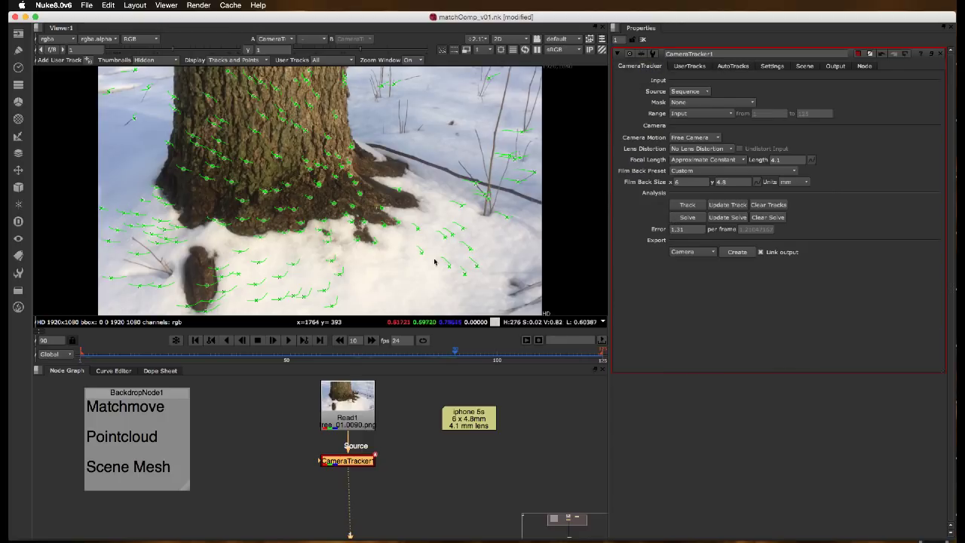
drag(455, 356, 178, 358)
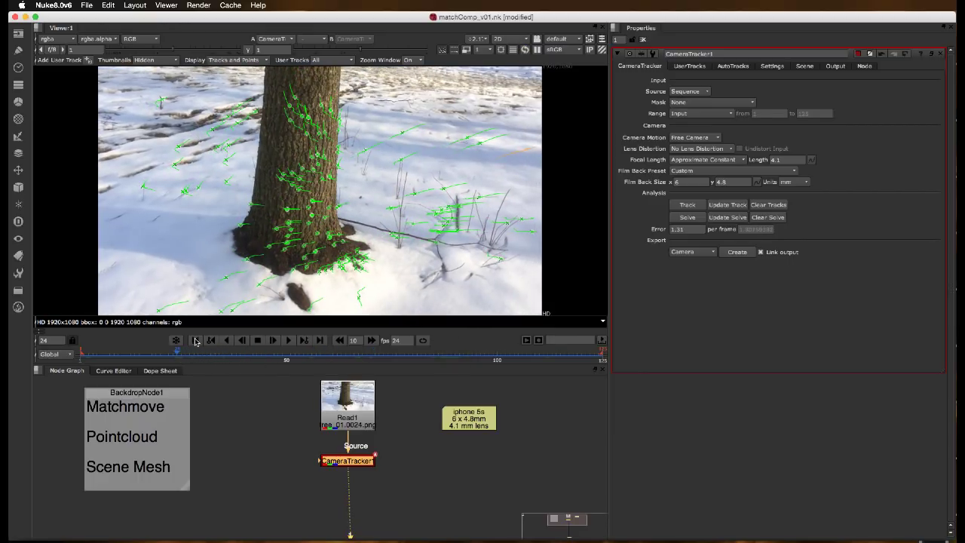
drag(133, 72, 253, 124)
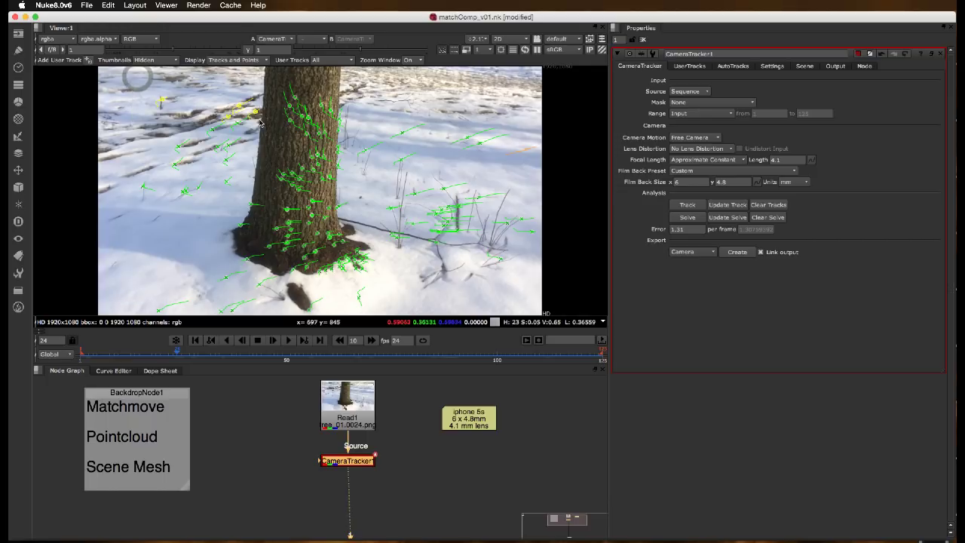
key(Delete)
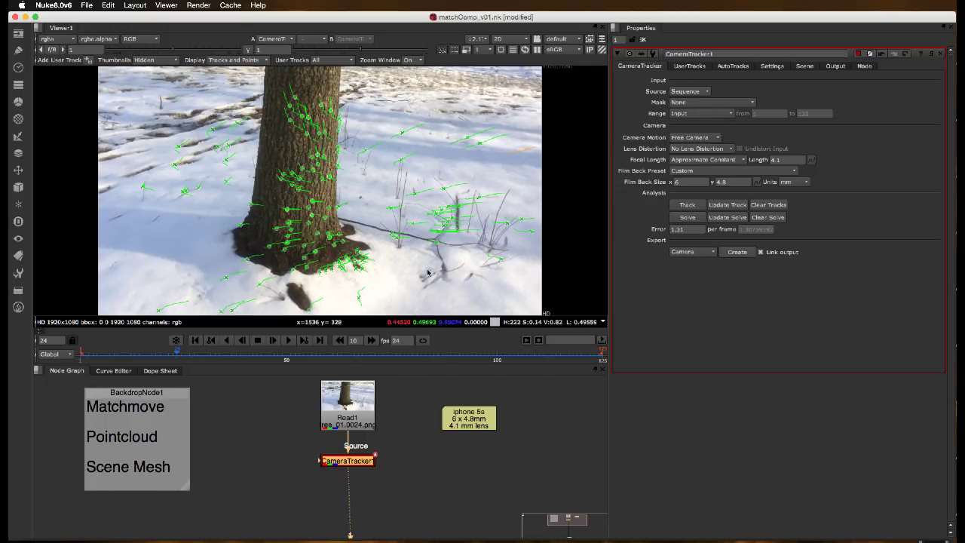
Step: Update the camera solve with the custom frame range after the track cleanup
click(729, 217)
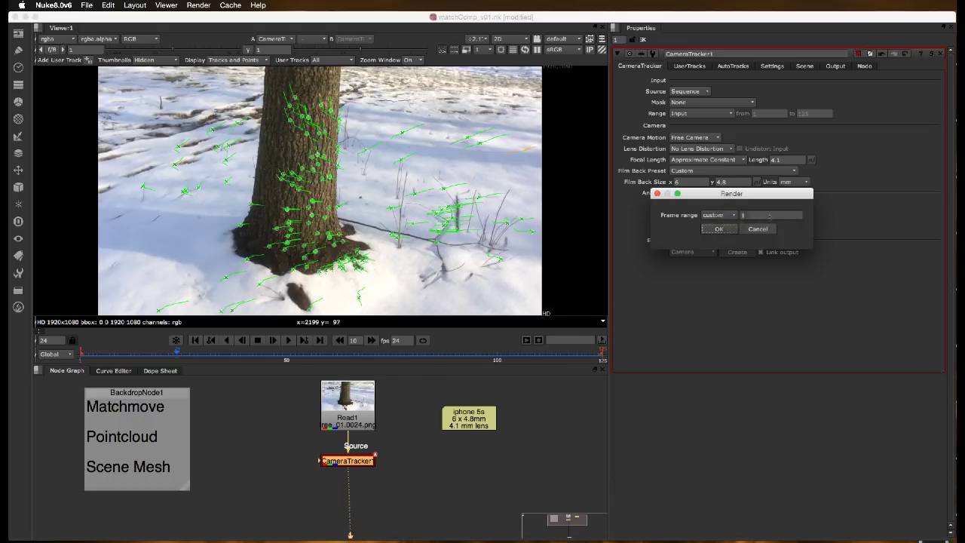
click(765, 216)
click(721, 230)
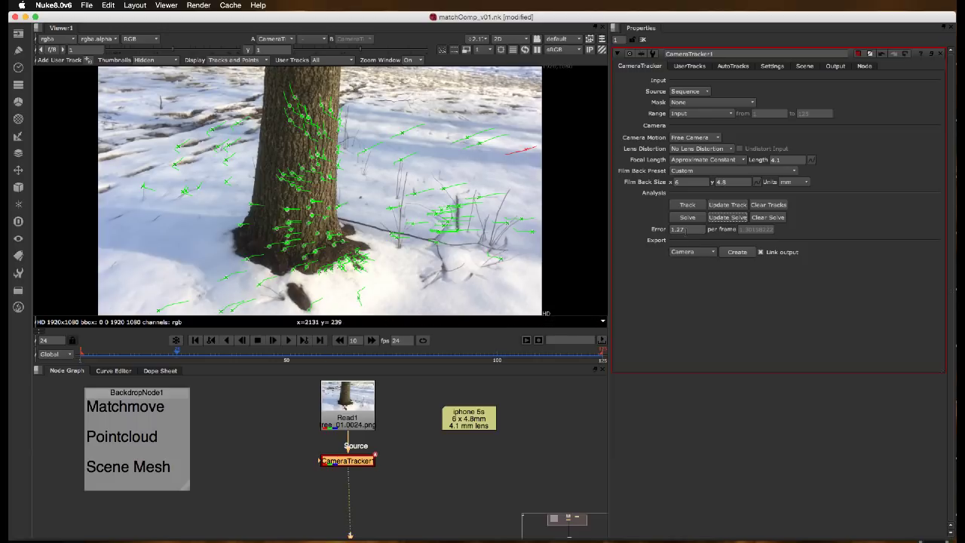
Step: At frame 6, select five tracks spread over the snowy ground around the tree and set the ground plane to them
click(298, 354)
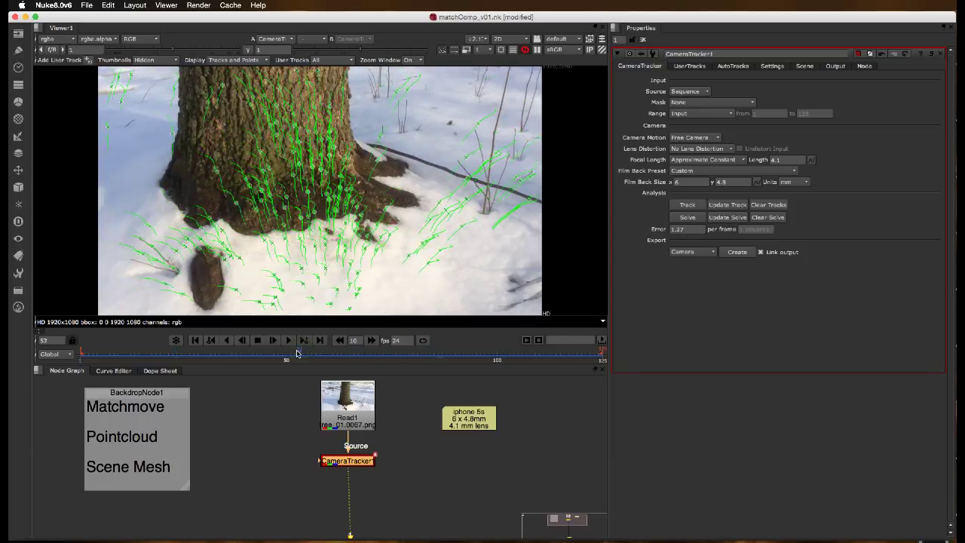
drag(298, 353, 101, 358)
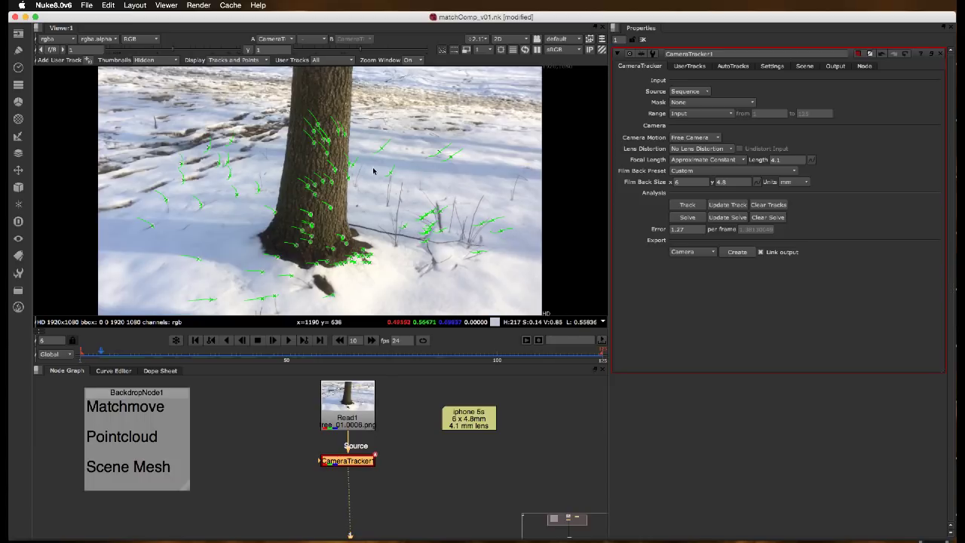
click(211, 300)
shift+click(501, 231)
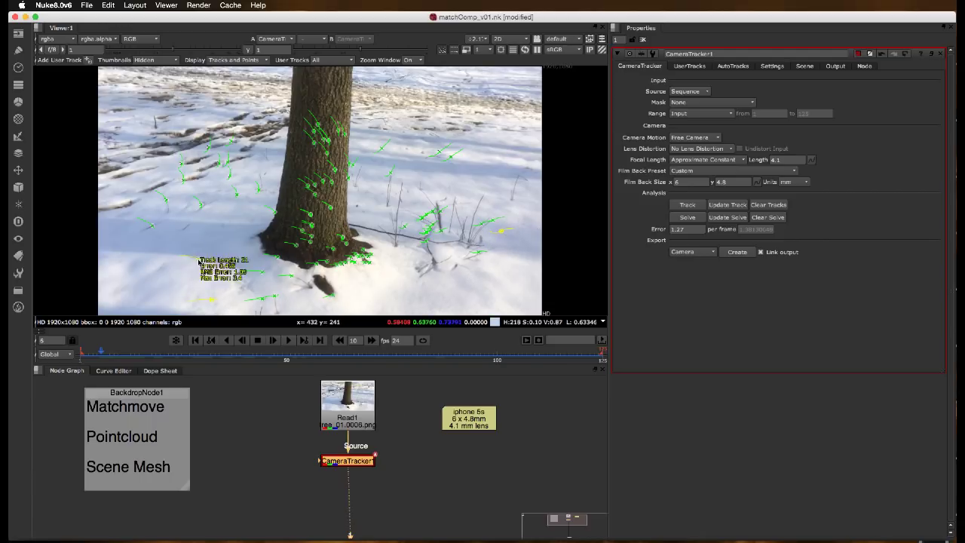
shift+click(199, 260)
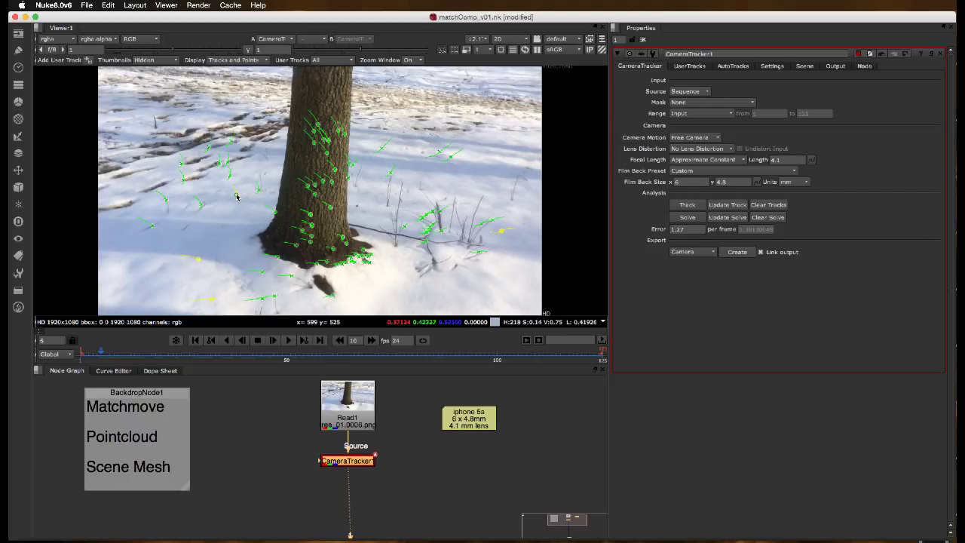
shift+click(235, 196)
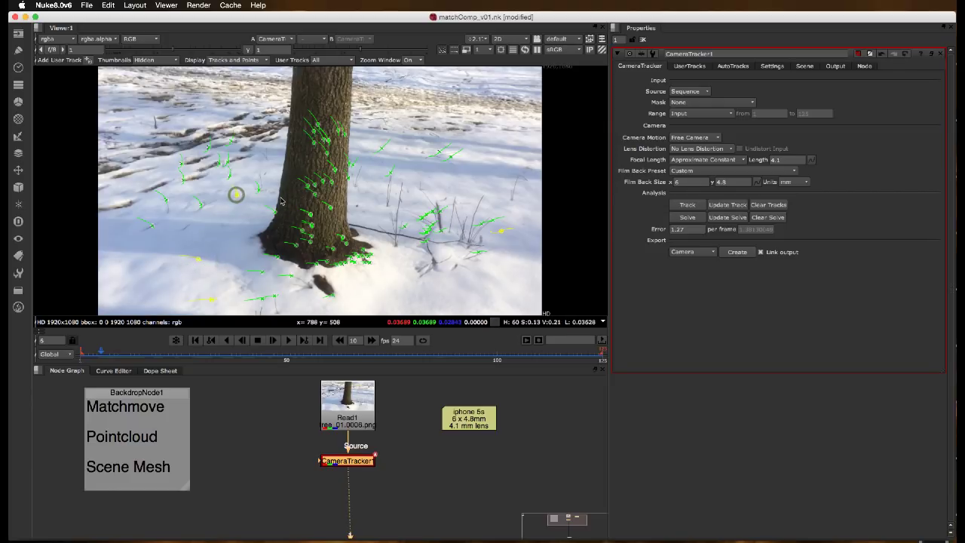
shift+click(380, 149)
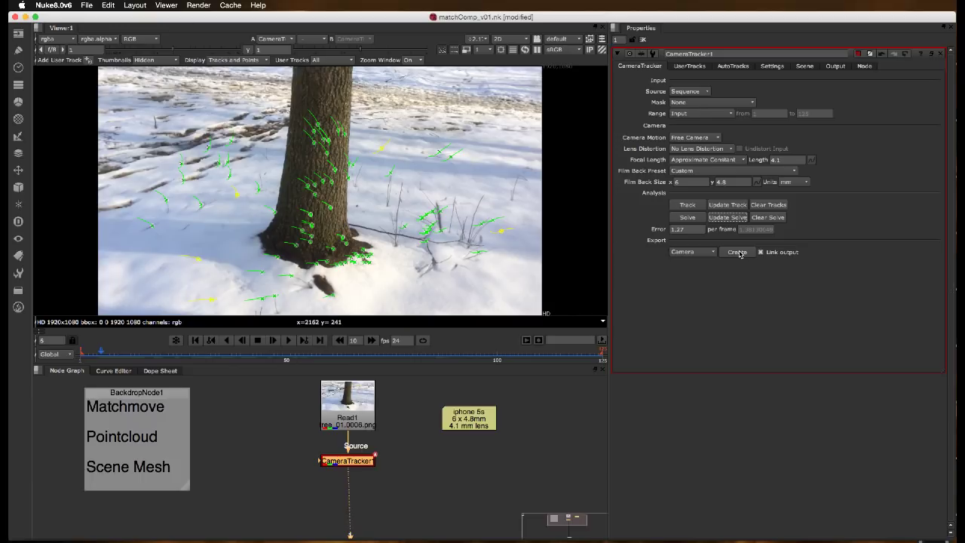
right_click(501, 234)
mouse_move(531, 274)
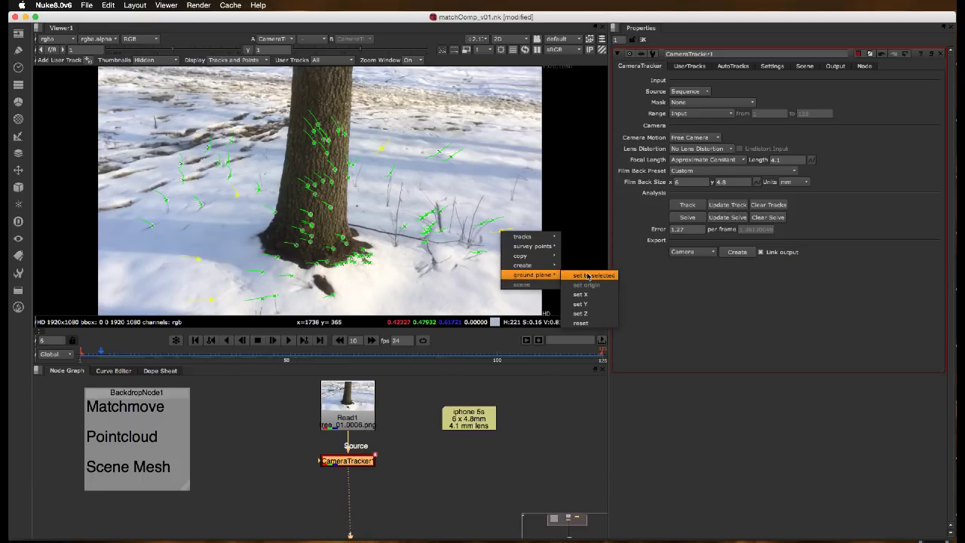
click(588, 276)
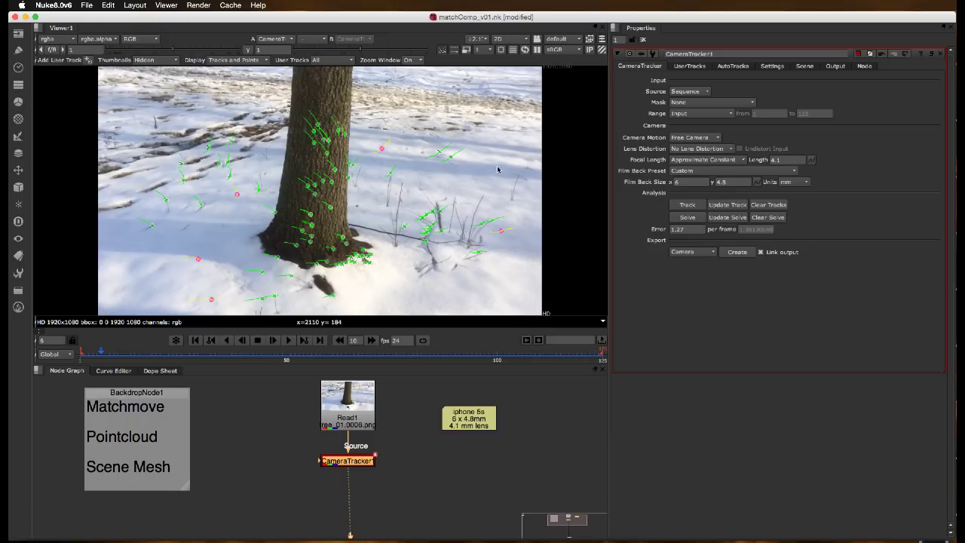
right_click(503, 235)
mouse_move(512, 274)
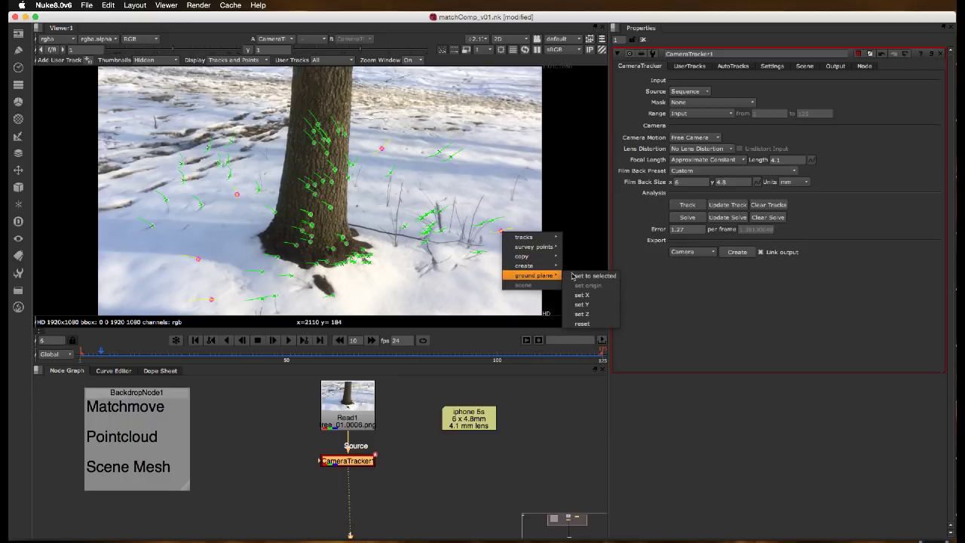
mouse_move(531, 237)
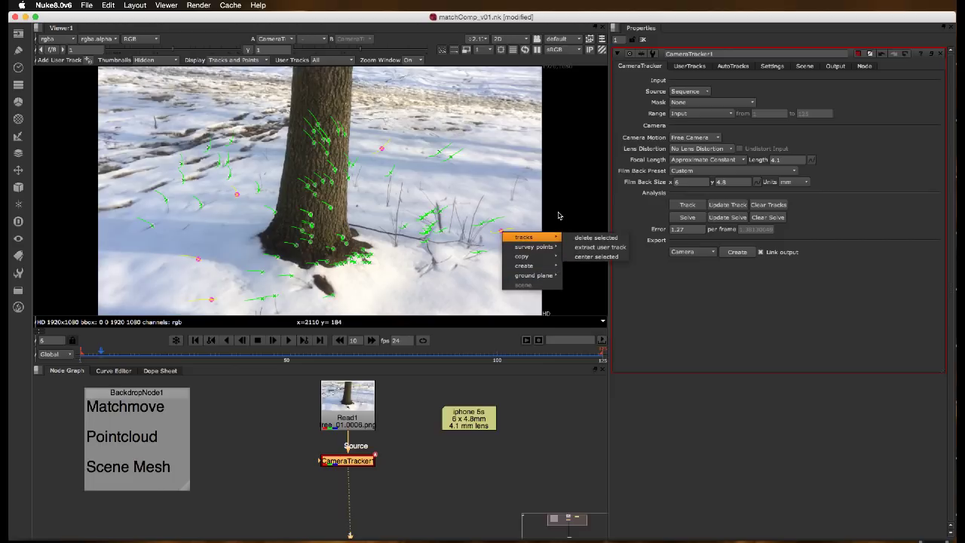
click(558, 211)
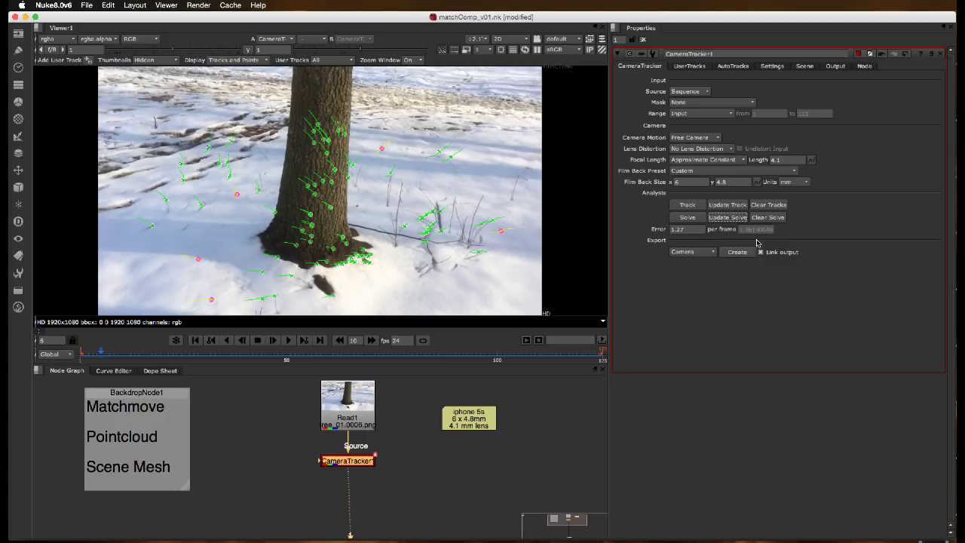
Step: Update the camera solve again with the ground plane set
click(725, 217)
middle_drag(411, 444, 402, 416)
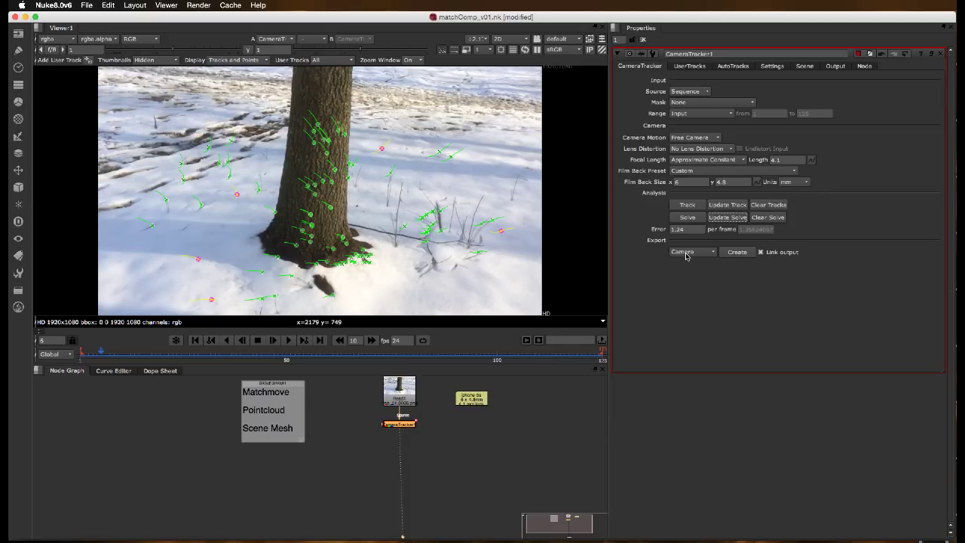
Step: Export a linked Camera from the solve, place it beside the tracker node, and delete it again
click(736, 252)
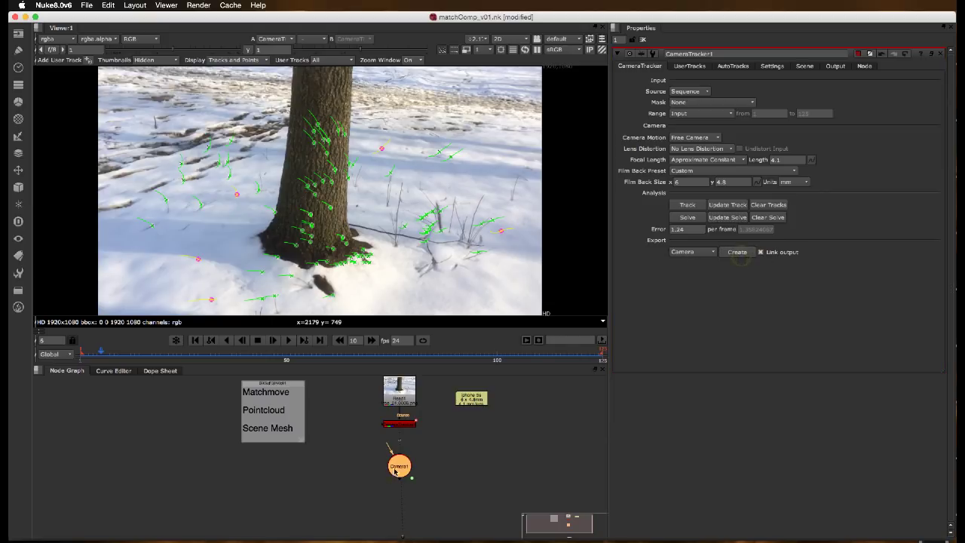
drag(397, 464, 343, 464)
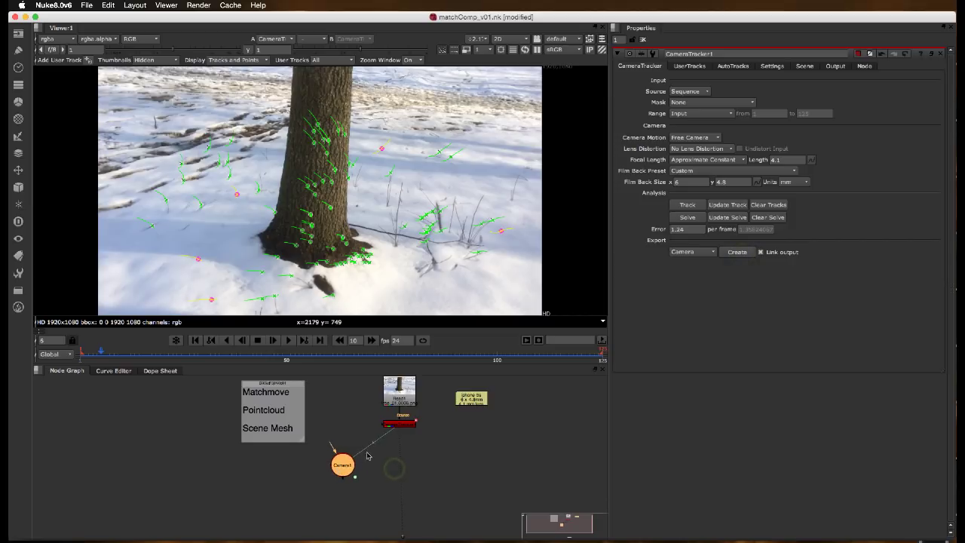
click(400, 423)
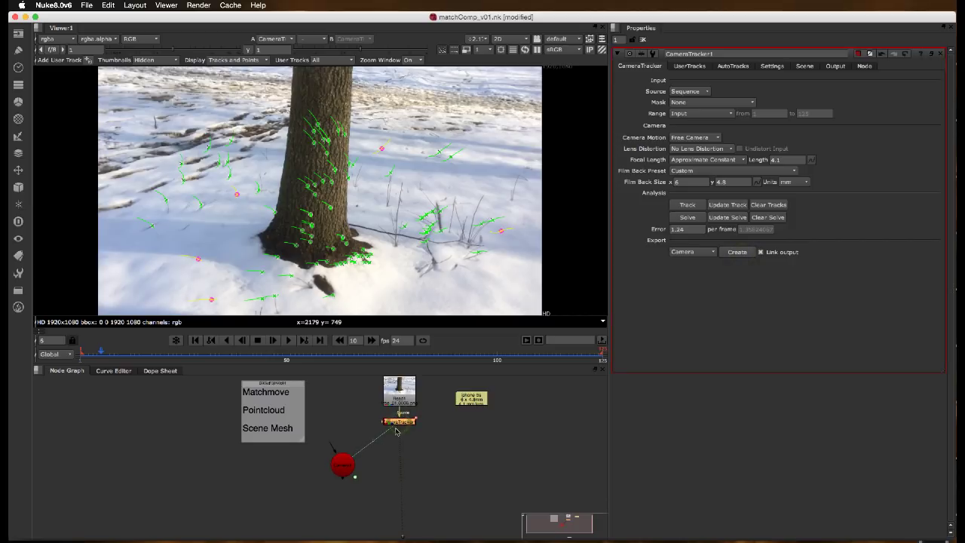
click(342, 464)
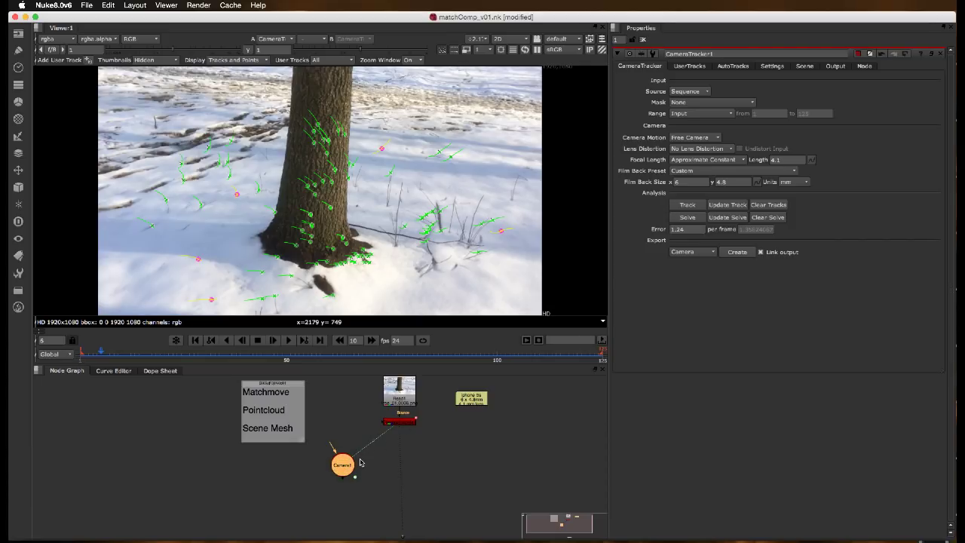
key(Delete)
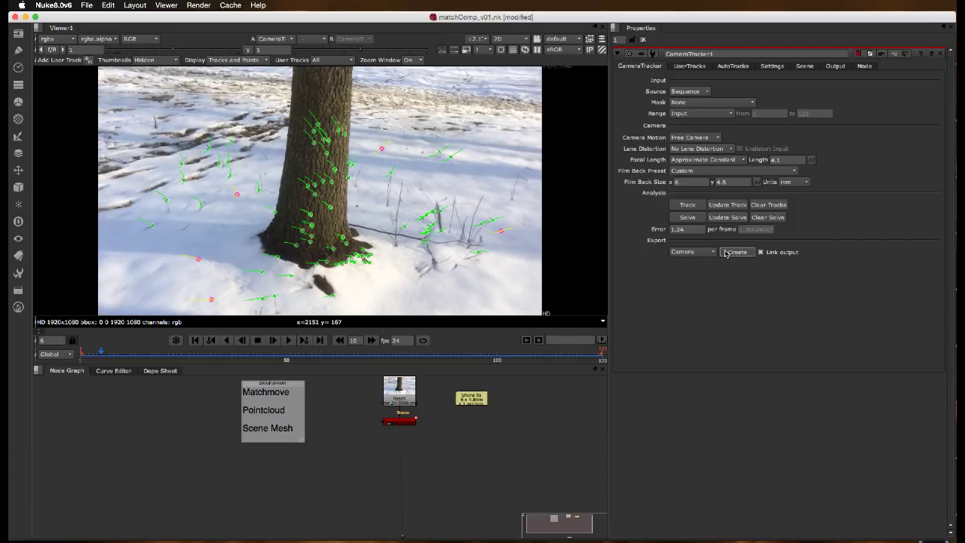
Step: Export the solve as a linked Scene+ node setup
click(695, 252)
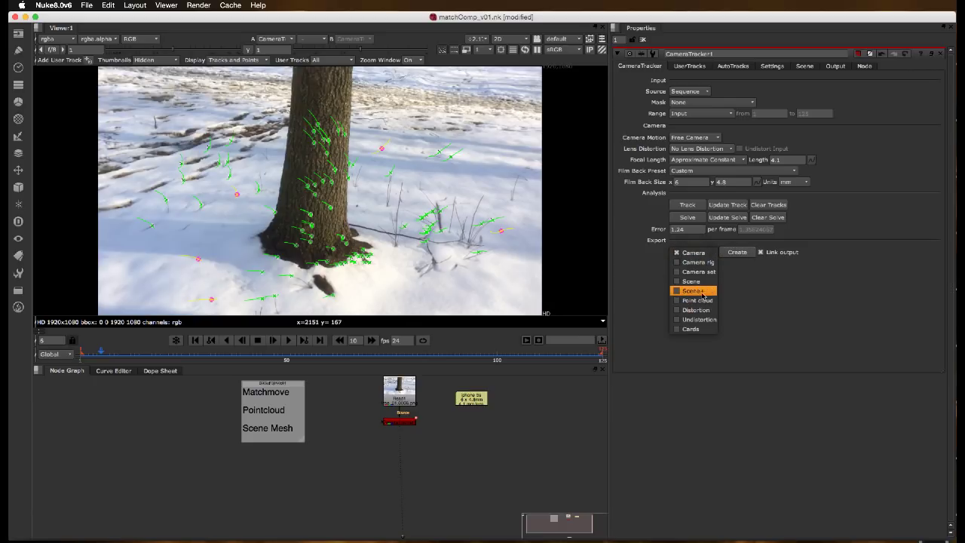
click(701, 291)
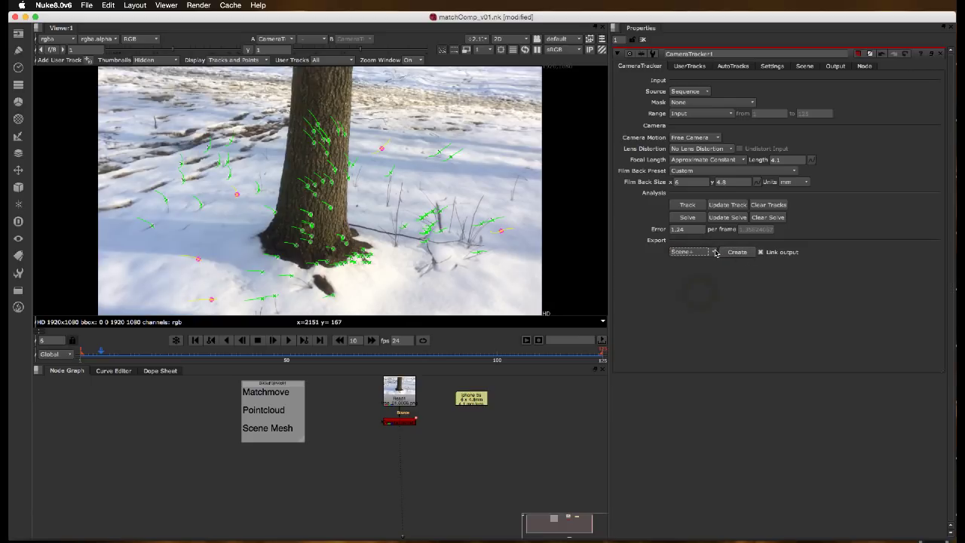
click(735, 253)
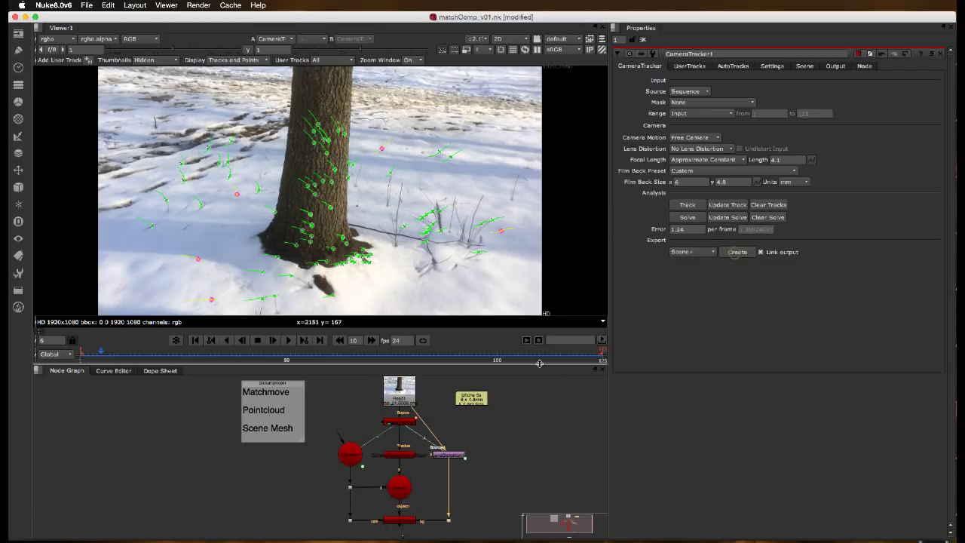
Step: Show the exported point cloud node in the 3D viewer and examine how the points sit on the grid
click(399, 456)
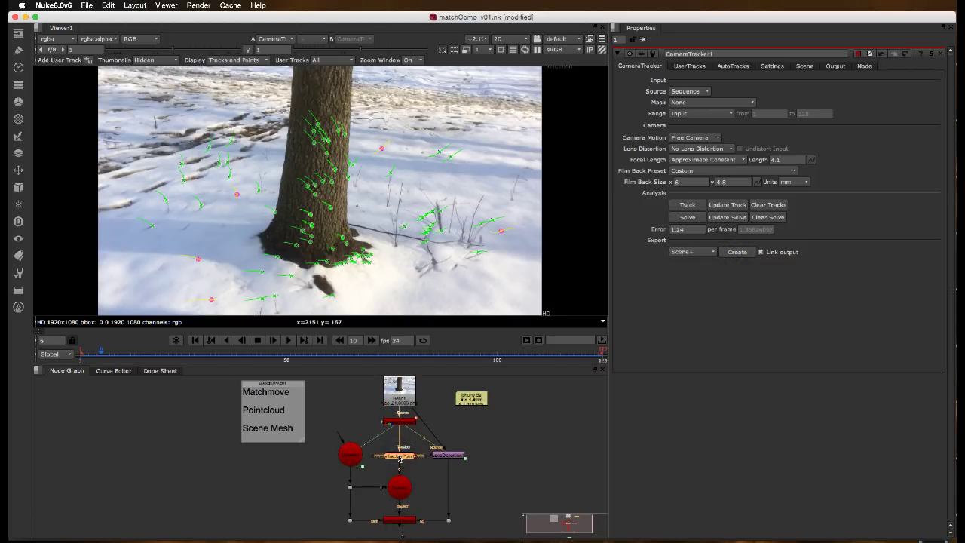
key(1)
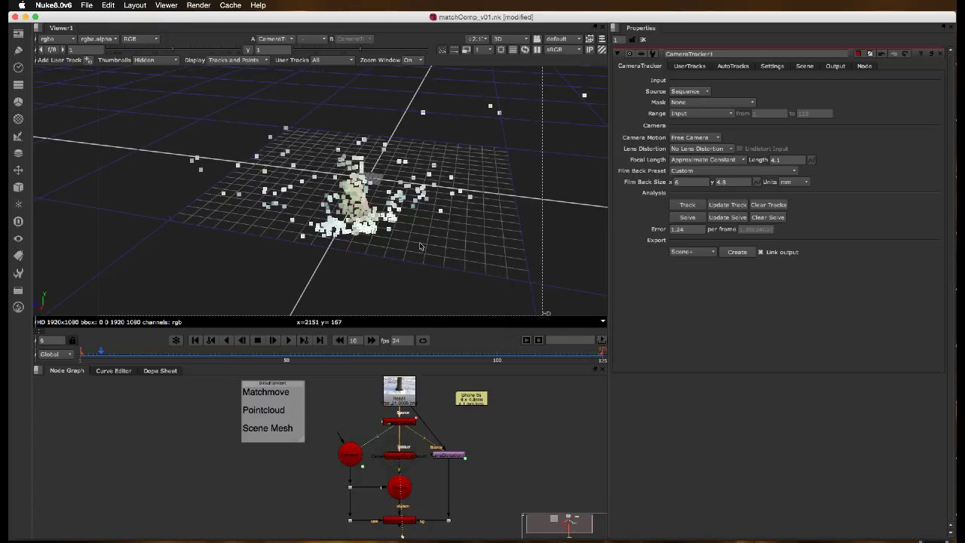
super+drag(368, 243, 481, 289)
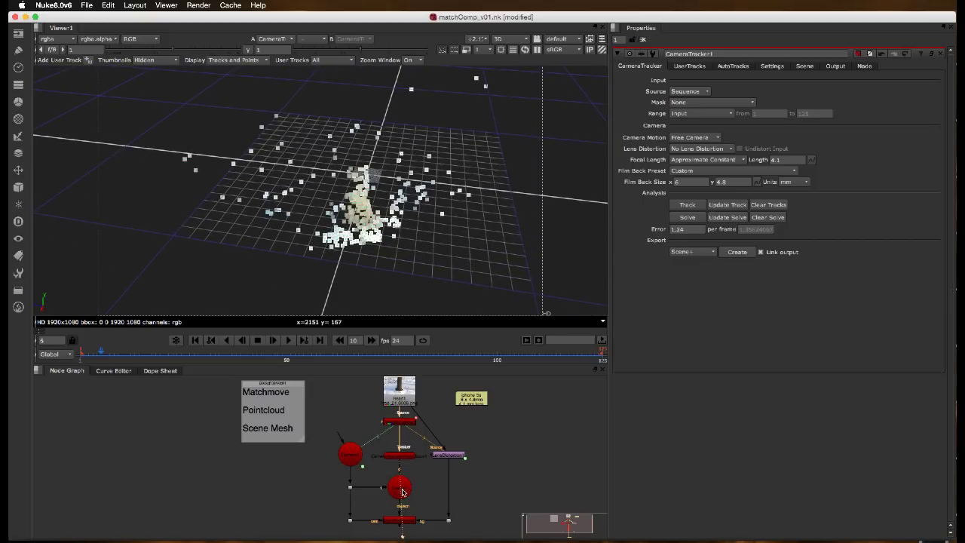
Step: Show the exported camera in the 3D viewer and review its motion up to frame 95
click(343, 454)
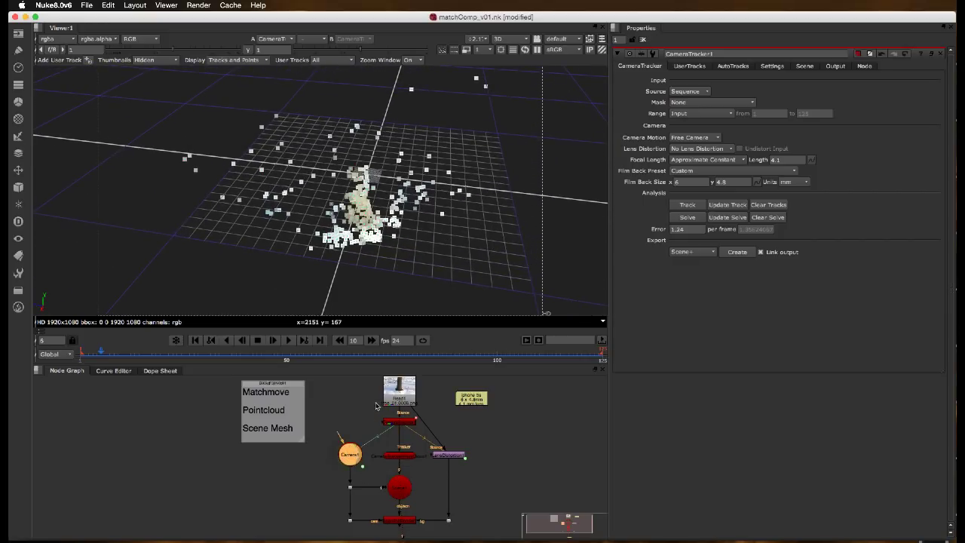
key(1)
drag(266, 357, 476, 351)
Step: Inspect the exported LensDistortion node's properties and select the render node at the end of the Scene+ setup
double_click(451, 456)
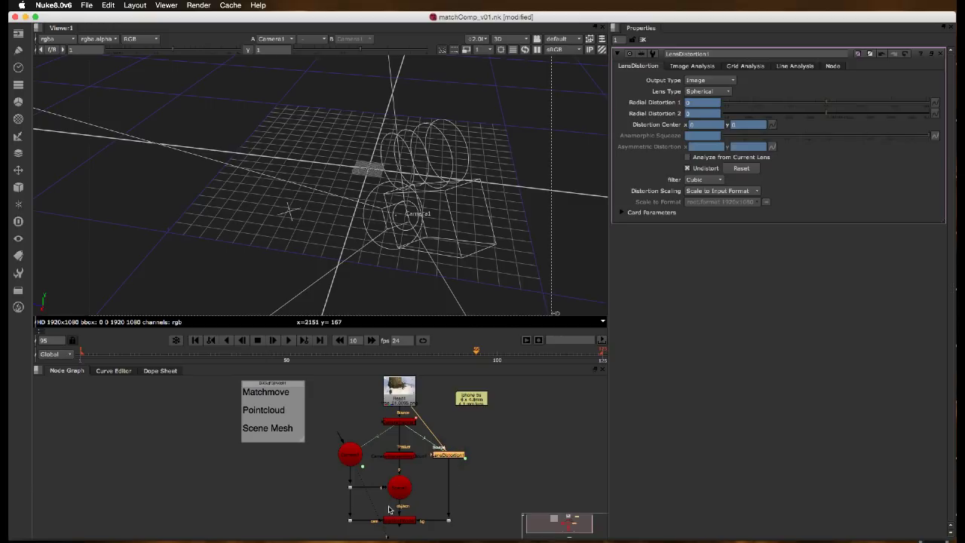
middle_drag(421, 501, 434, 486)
click(415, 506)
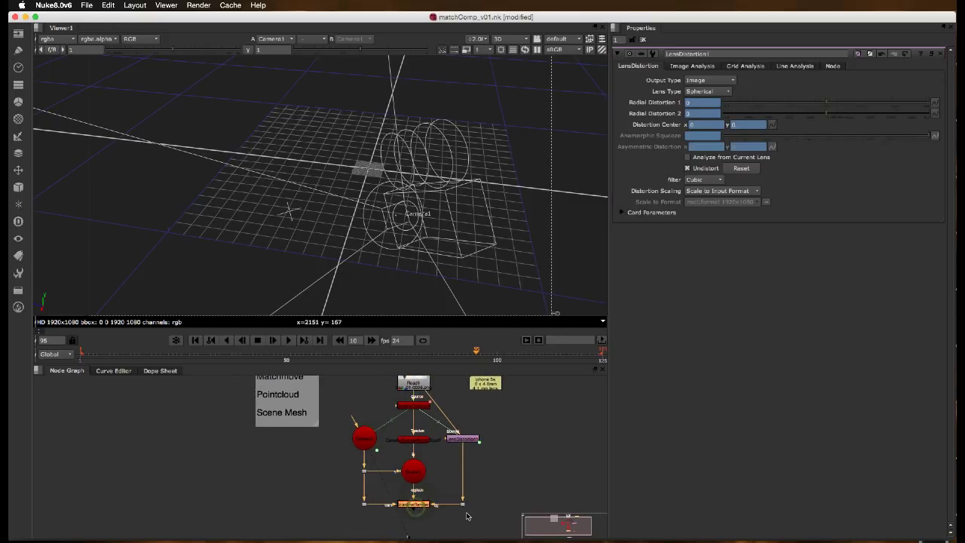
Step: View the render node's output over the tree footage, compare it with the 3D view, and review the point alignment back to frame 35
key(1)
click(415, 471)
key(Tab)
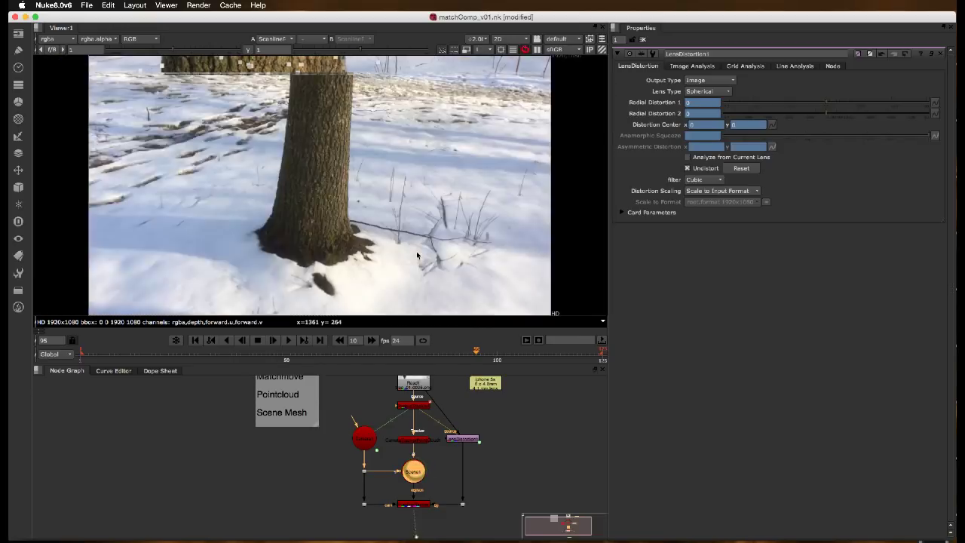
key(Tab)
key(Tab)
key(Tab)
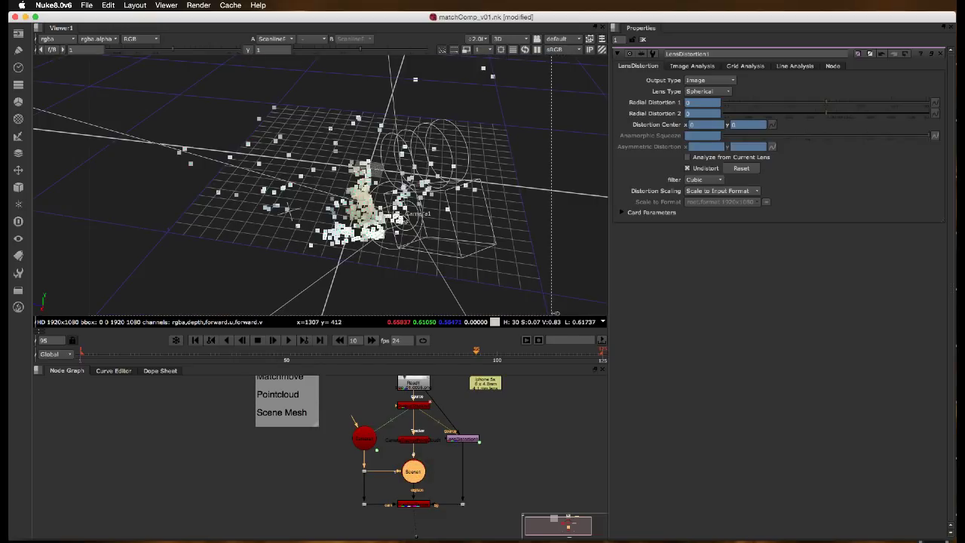
key(Tab)
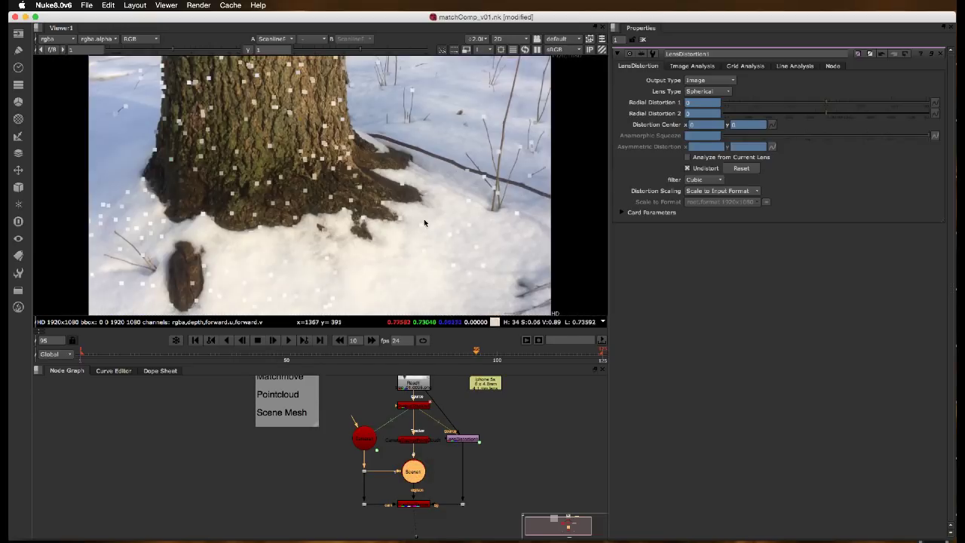
drag(380, 363, 224, 356)
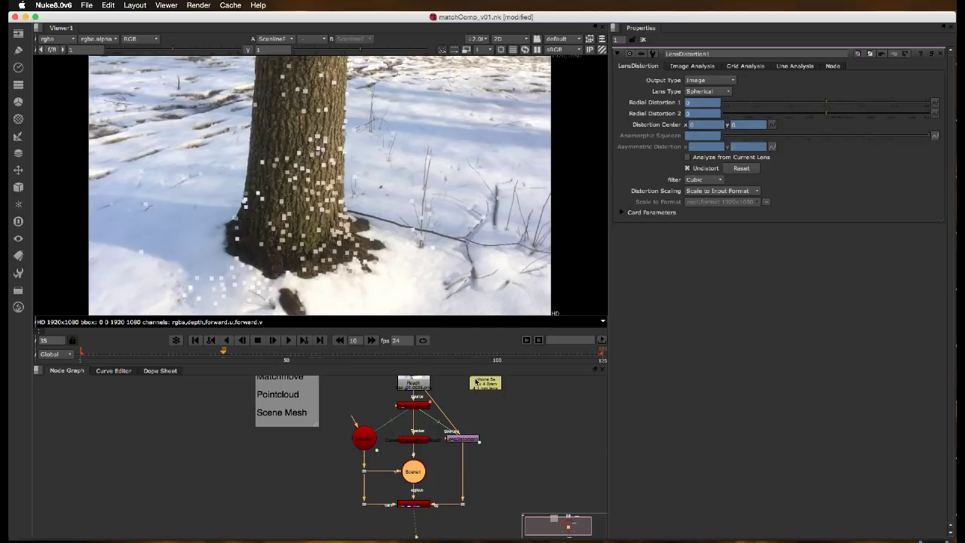
Step: Move the iPhone 5s note beside the Read node and add a PointCloudGenerator node in the empty area of the node graph
middle_drag(505, 418, 446, 444)
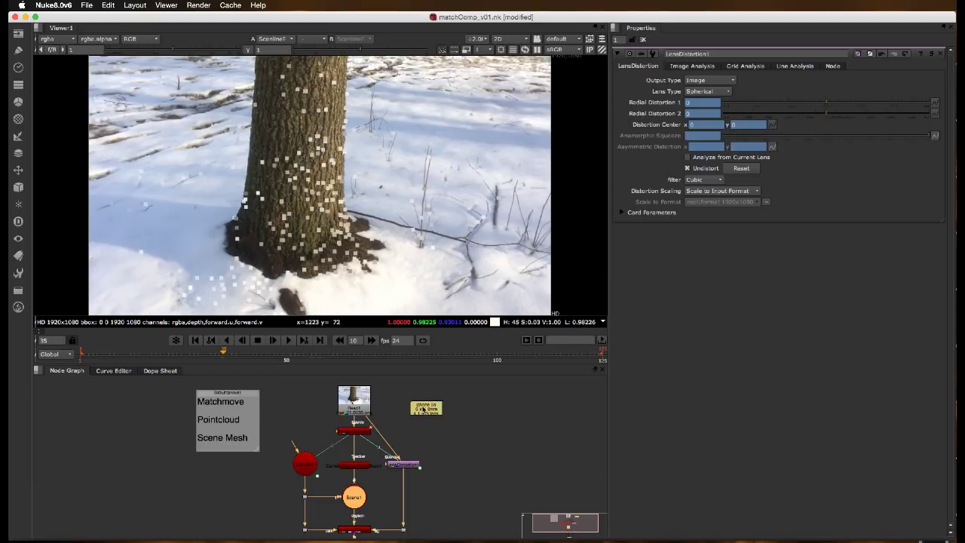
drag(424, 407, 304, 400)
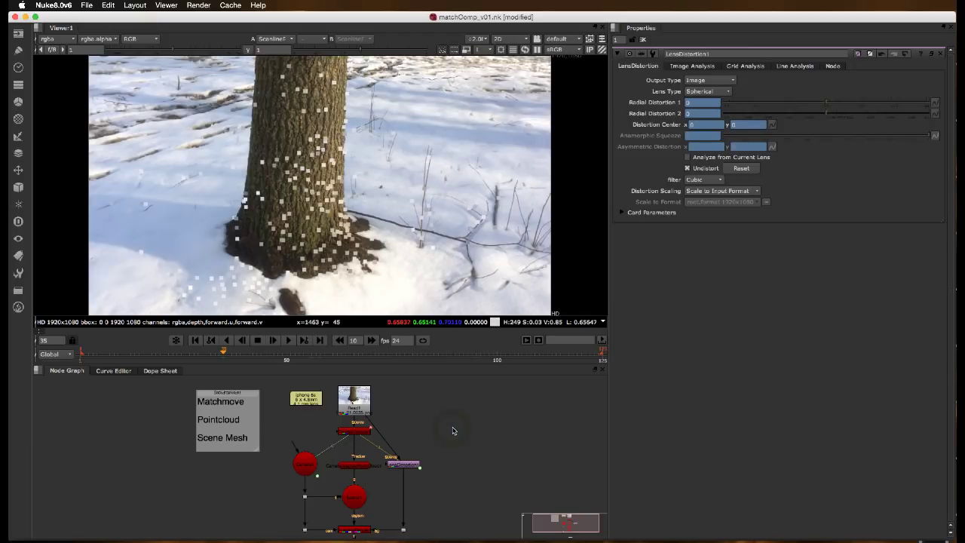
key(Tab)
text(point)
key(Down)
key(Down)
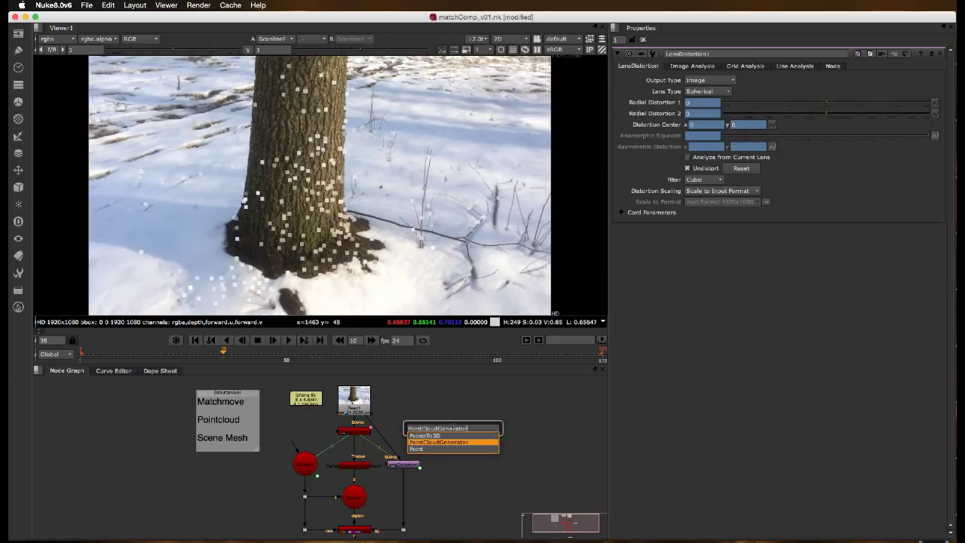
key(Return)
scroll(447, 437, up, 5)
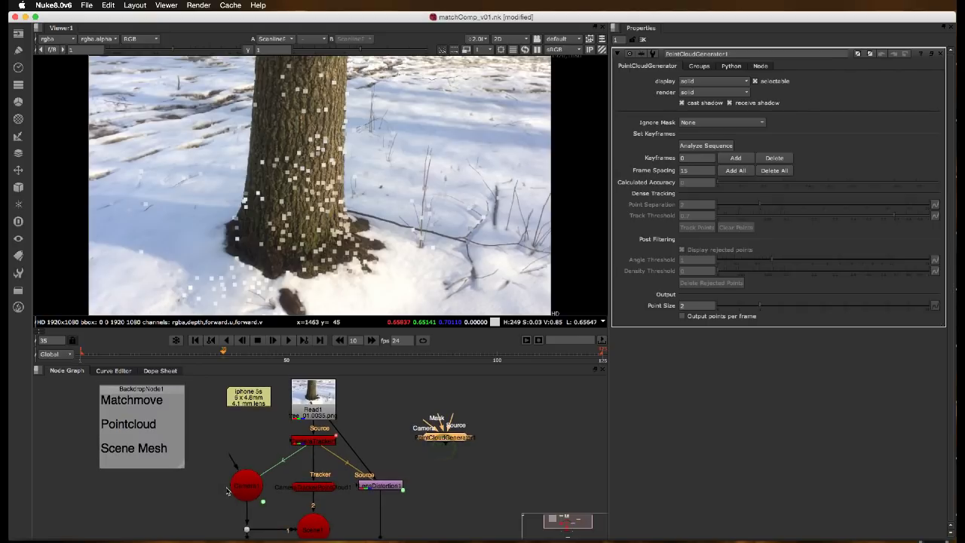
Step: Connect the PointCloudGenerator's Camera input to the exported Camera1 node and reposition the generator
drag(250, 486, 251, 479)
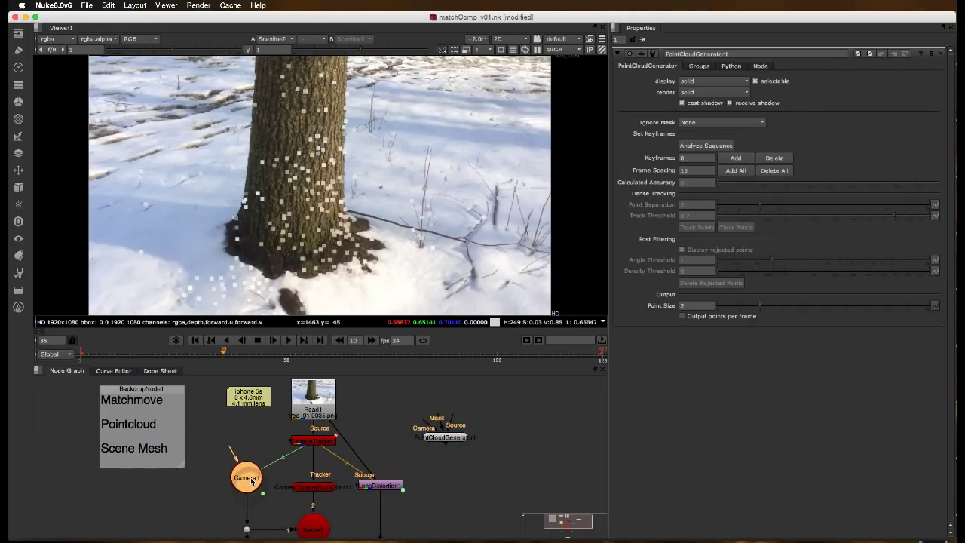
drag(425, 428, 246, 474)
drag(435, 440, 435, 432)
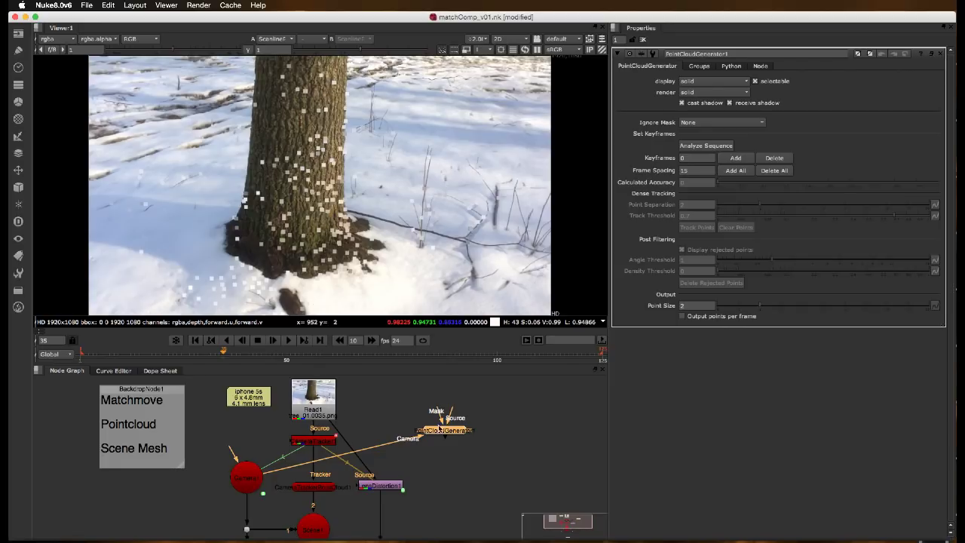
drag(441, 428, 456, 462)
Step: Compare the exported CameraTracker point cloud with the PointCloudGenerator's output in the 3D viewer
click(325, 484)
key(1)
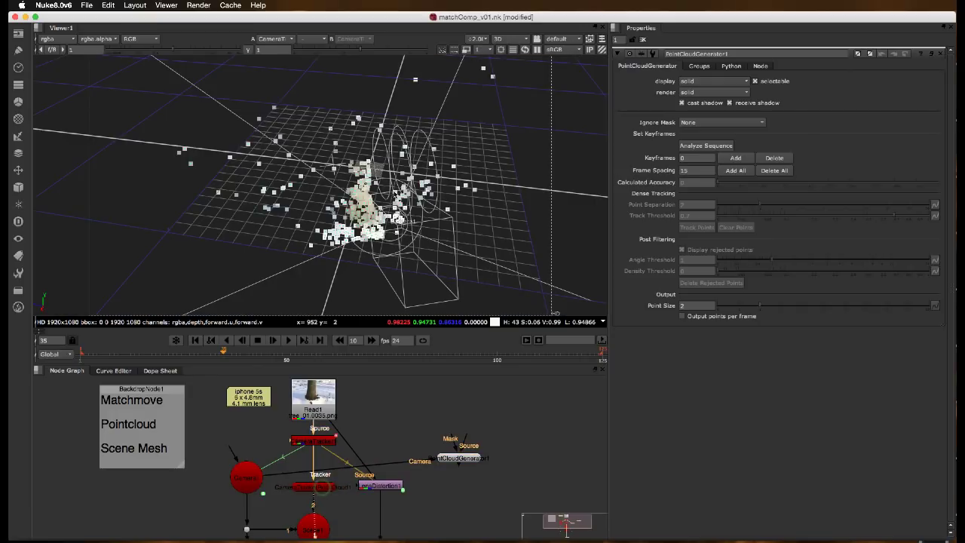
super+drag(362, 239, 400, 218)
click(461, 459)
key(1)
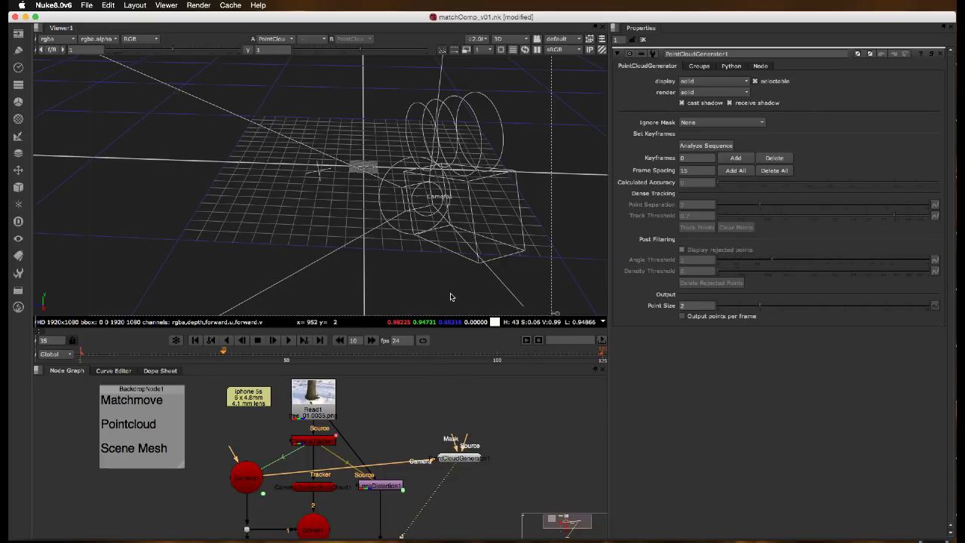
Step: Connect the PointCloudGenerator's Source input to the Read1 footage and show the generator in the 3D viewer
key(Tab)
click(324, 410)
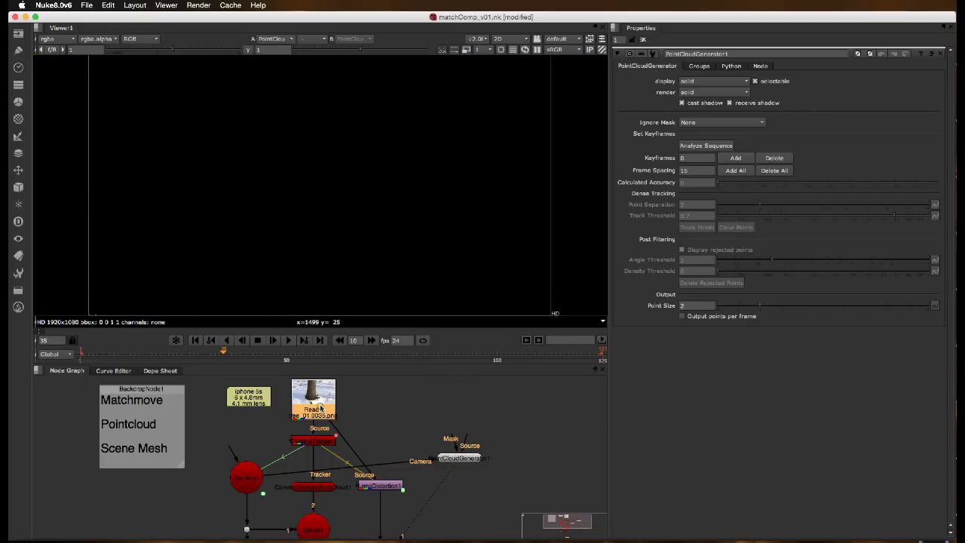
key(1)
click(488, 430)
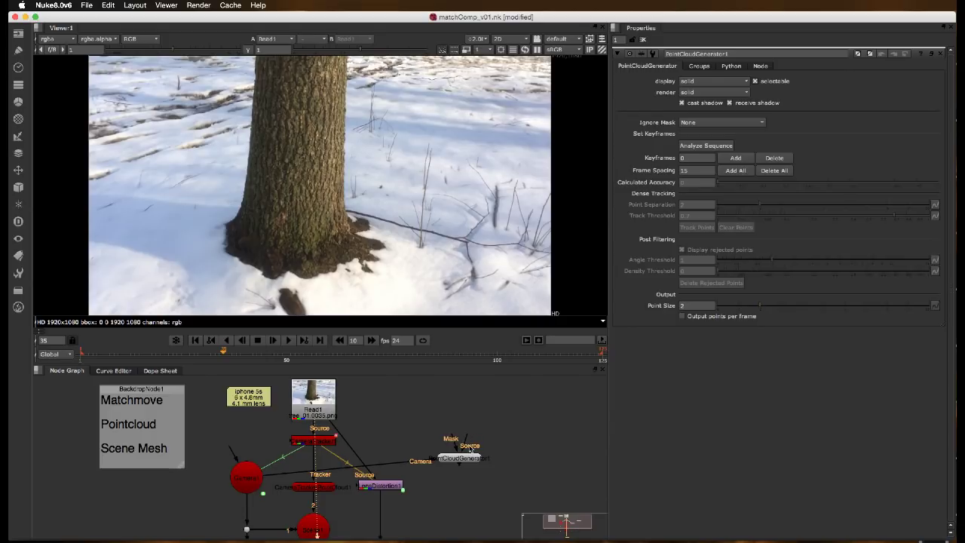
drag(467, 440, 336, 404)
key(1)
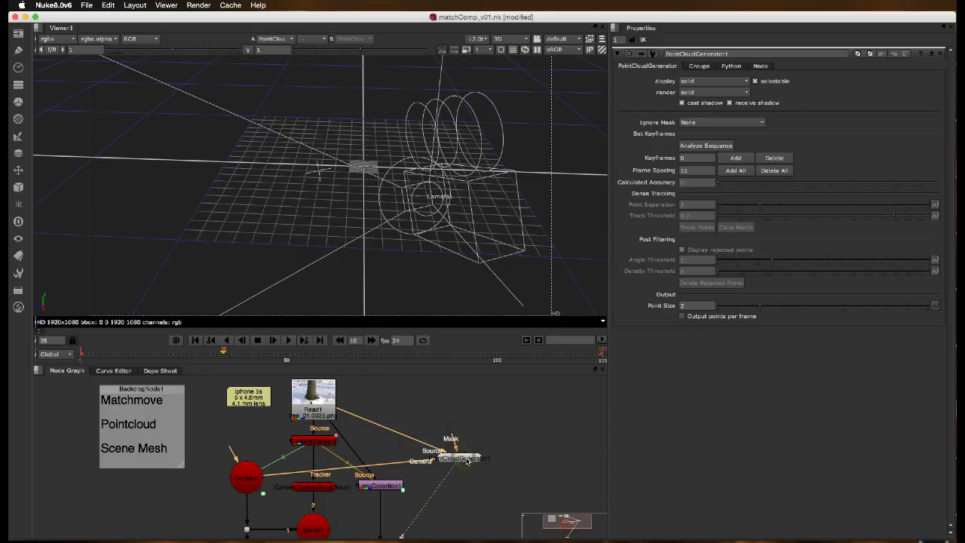
drag(462, 458, 455, 436)
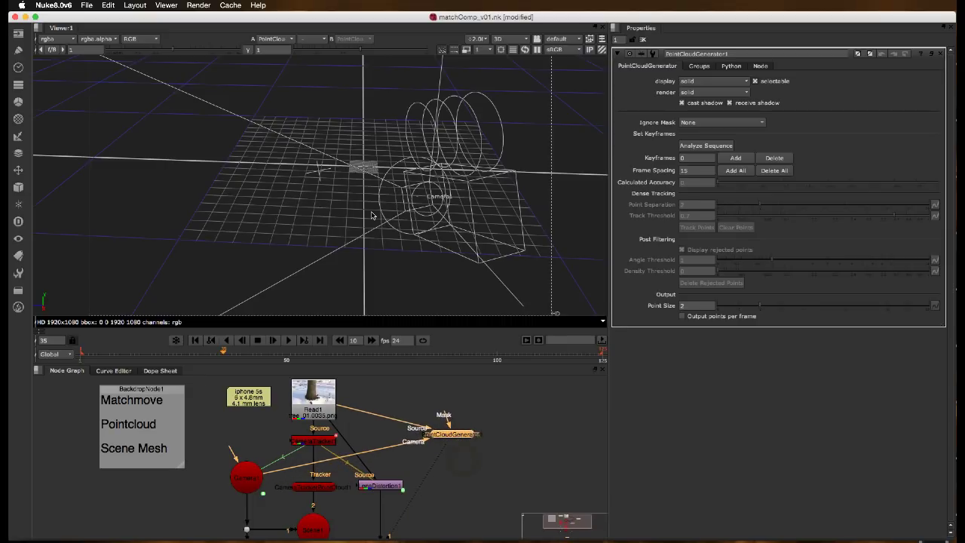
Step: Analyze the sequence for keyframes, review them on the timeline, and track the dense points over frames 1-125
mouse_move(372, 211)
super+mouse_down()
mouse_move(408, 221)
mouse_move(413, 209)
mouse_move(377, 217)
super+mouse_up()
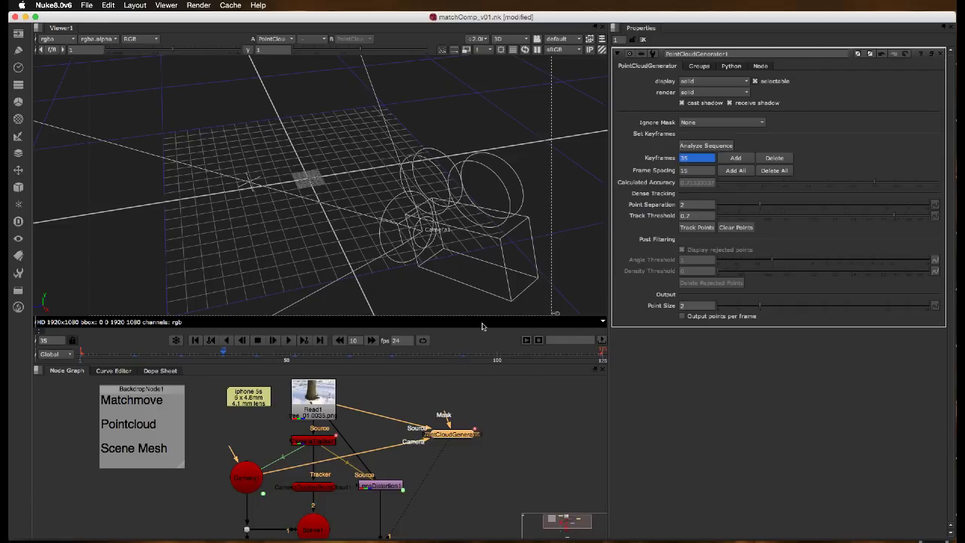
drag(334, 351, 502, 351)
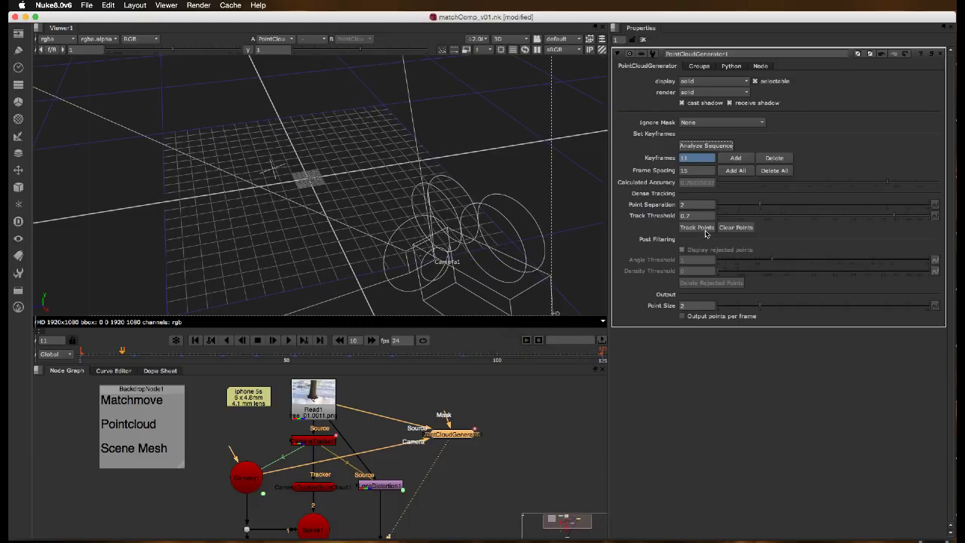
click(704, 228)
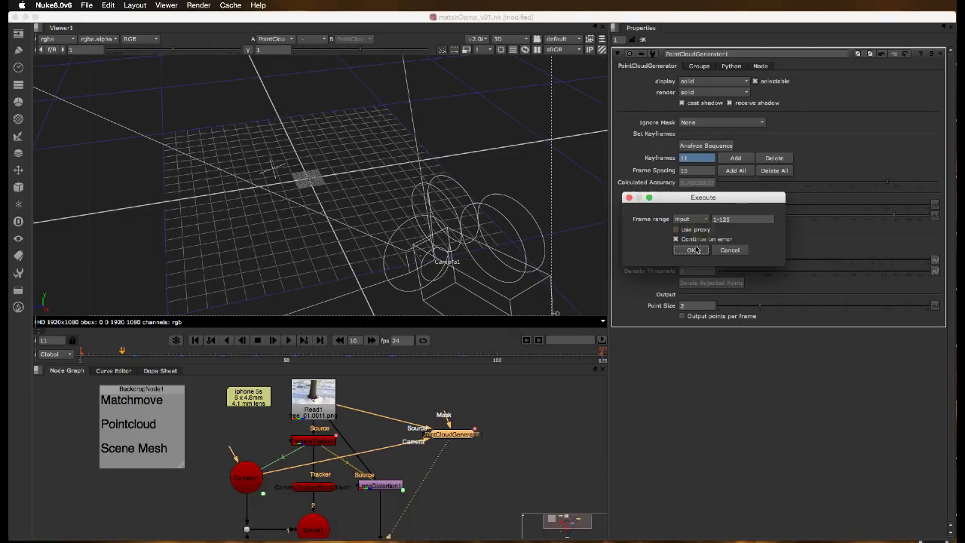
click(696, 250)
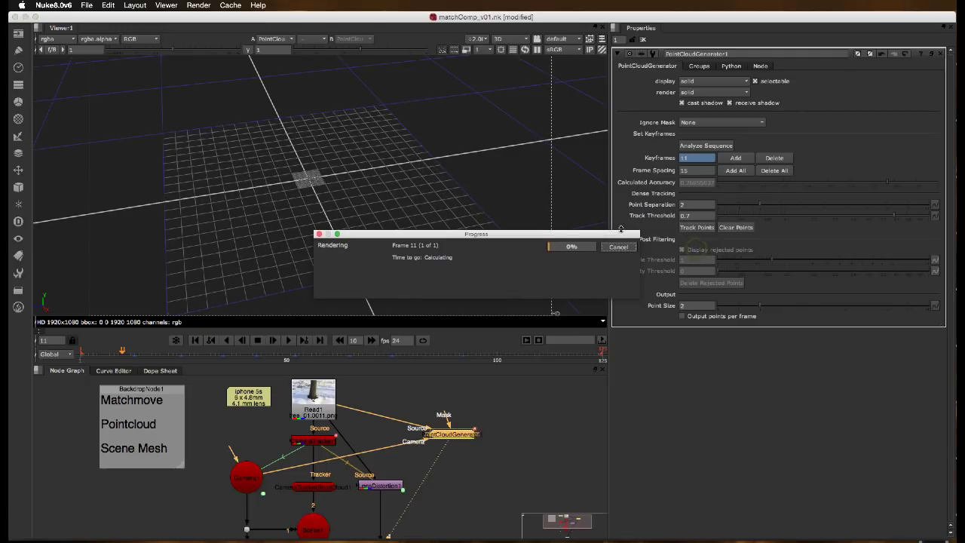
drag(629, 236, 533, 338)
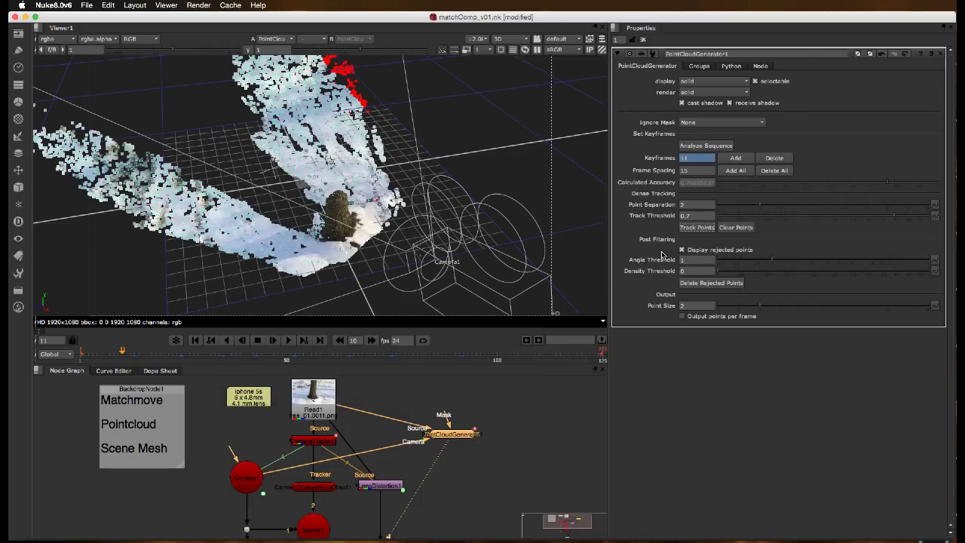
Step: Examine the dense point cloud around the tree, the snow and the red rejected points from several angles and distances
super+drag(457, 252, 459, 243)
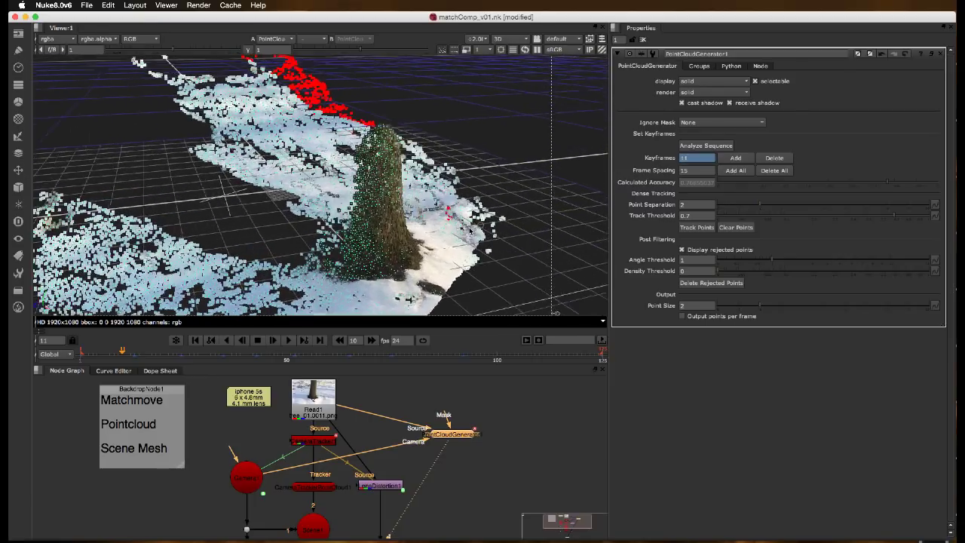
click(499, 197)
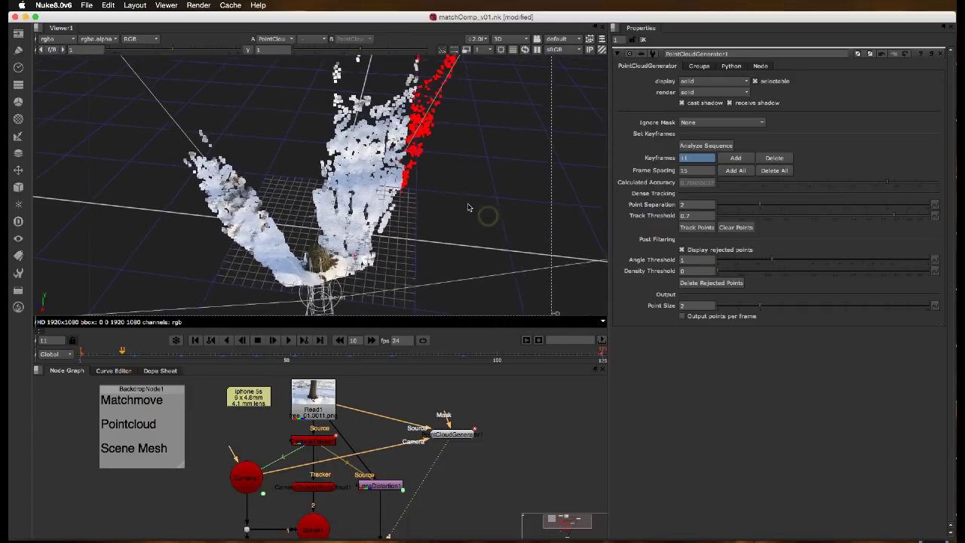
super+drag(478, 269, 476, 237)
scroll(476, 290, up, 5)
scroll(475, 238, down, 8)
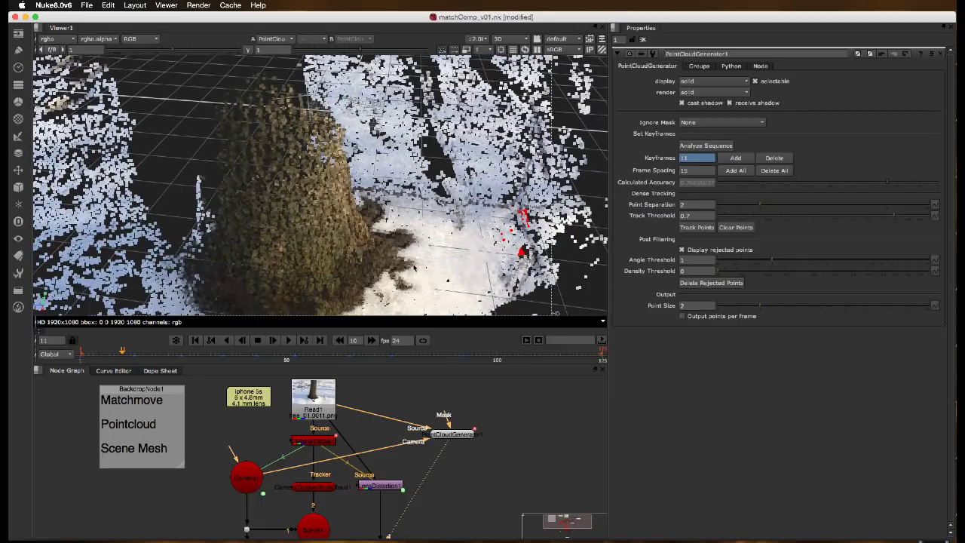
ctrl+drag(340, 242, 510, 225)
alt+middle_drag(510, 224, 385, 197)
ctrl+drag(494, 197, 471, 184)
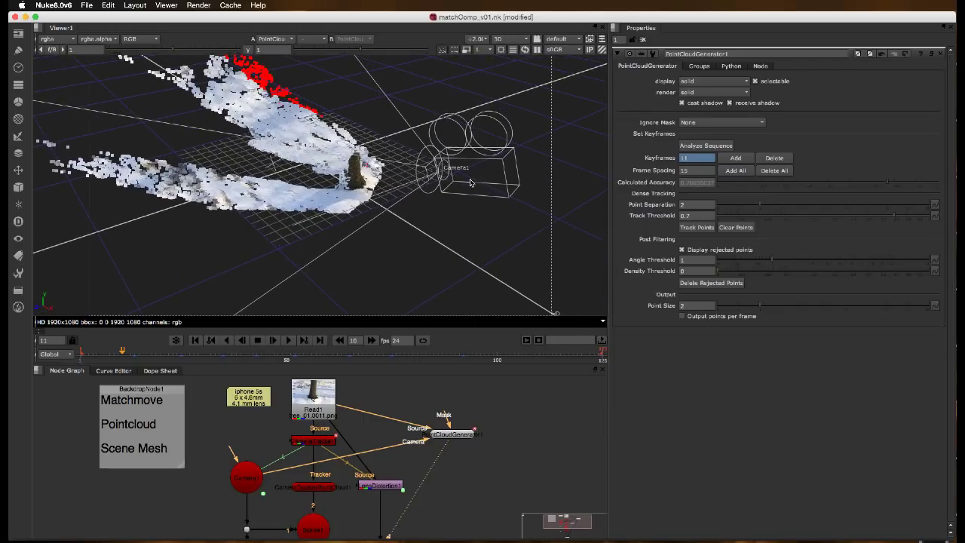
mouse_move(377, 187)
alt+middle_down()
mouse_move(427, 186)
mouse_move(390, 187)
alt+middle_up()
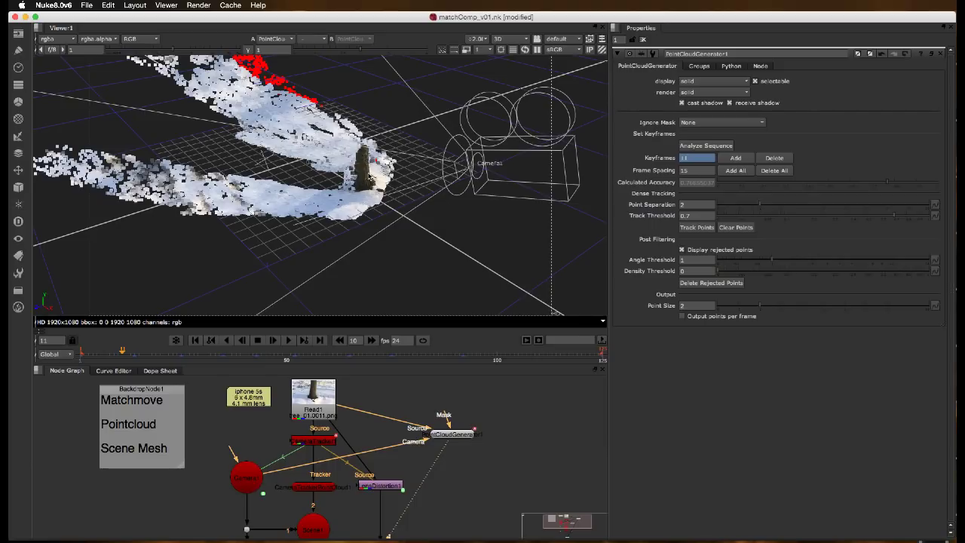
ctrl+drag(263, 154, 345, 215)
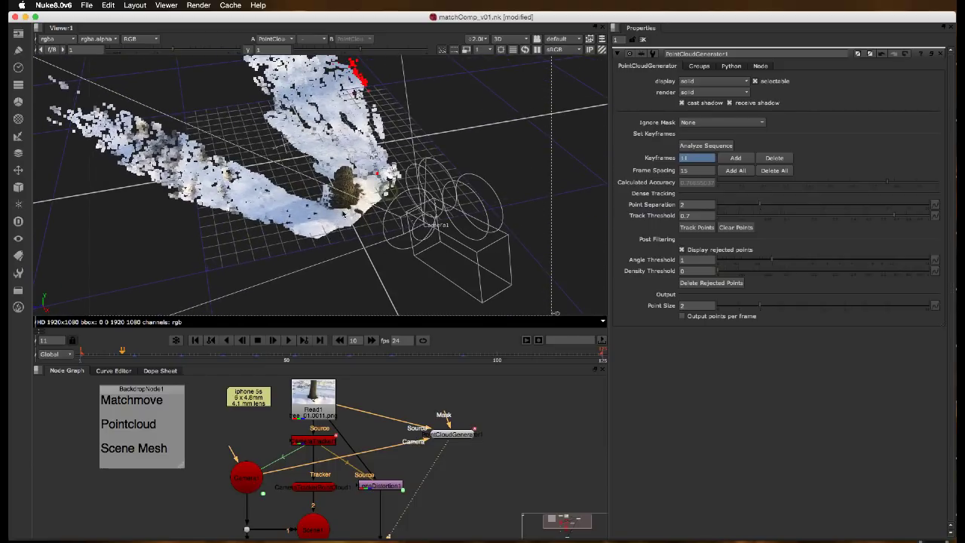
alt+middle_drag(381, 187, 331, 187)
ctrl+drag(332, 188, 356, 131)
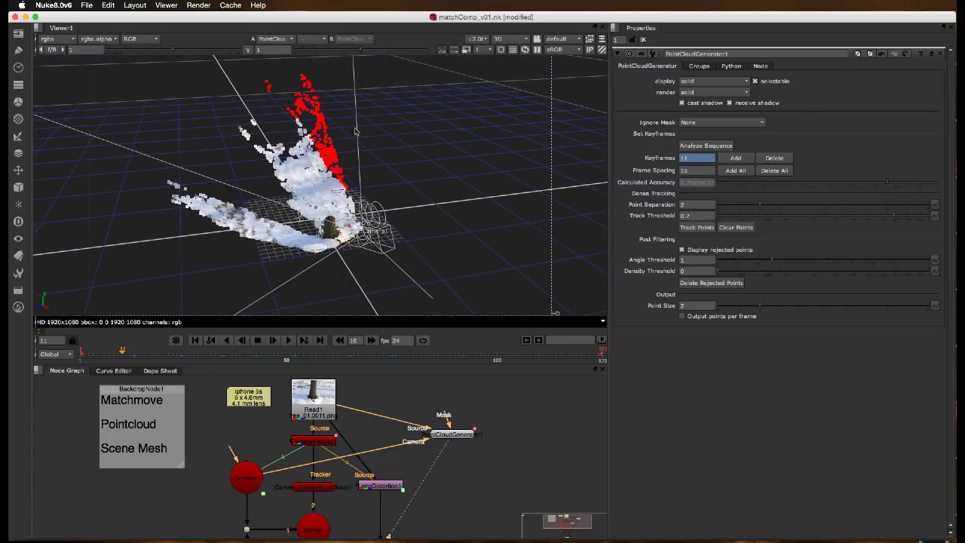
ctrl+drag(436, 169, 460, 178)
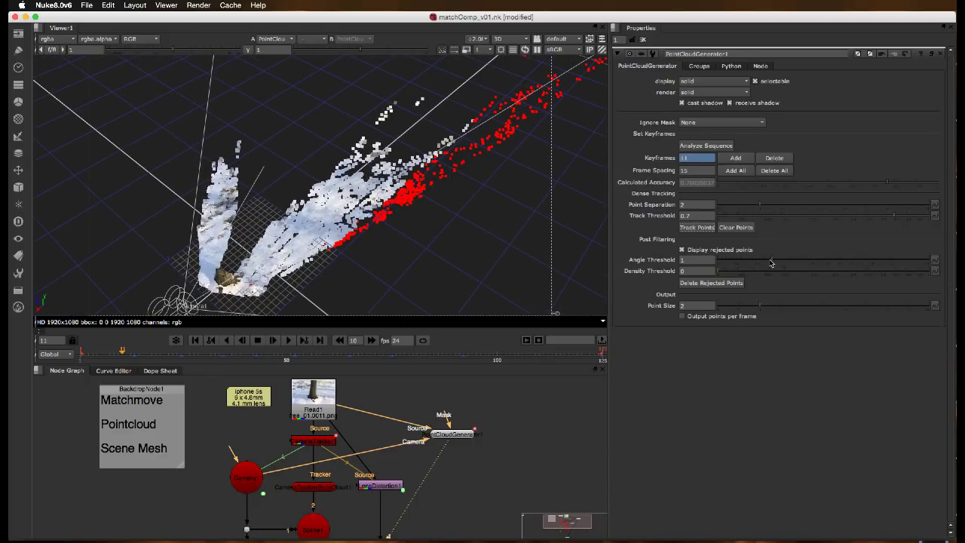
Step: Set the PointCloudGenerator's angle threshold to 3.55 and check the rejected points around the tree
drag(770, 262, 821, 261)
super+drag(376, 265, 446, 258)
scroll(362, 240, up, 5)
scroll(362, 239, down, 5)
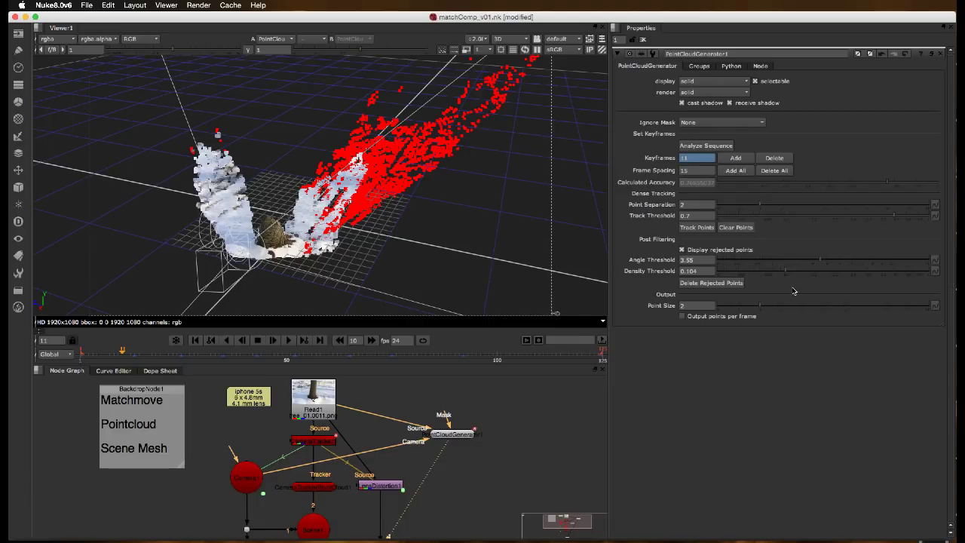
Step: Set the density threshold to 0.275, delete the rejected points, and check the remaining cloud from above
drag(786, 273, 839, 271)
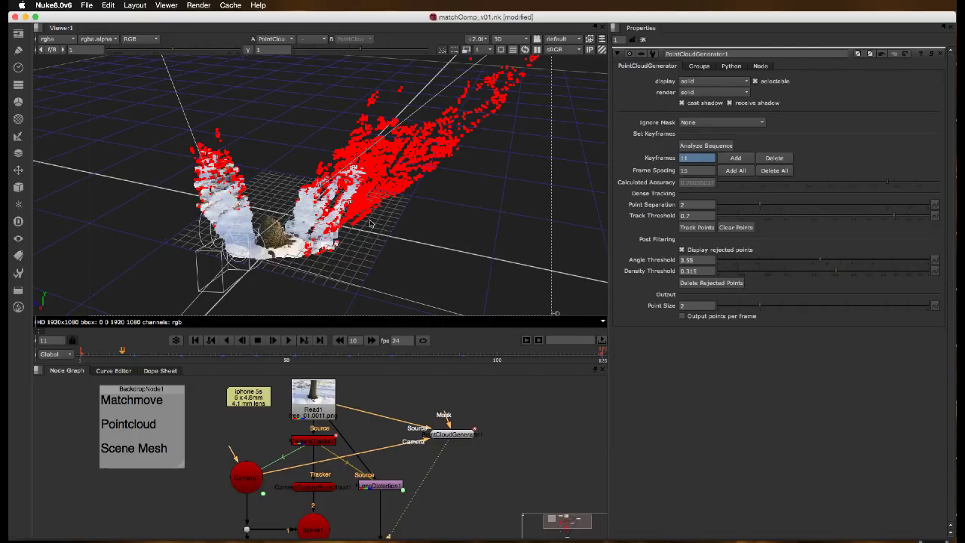
super+drag(369, 224, 573, 230)
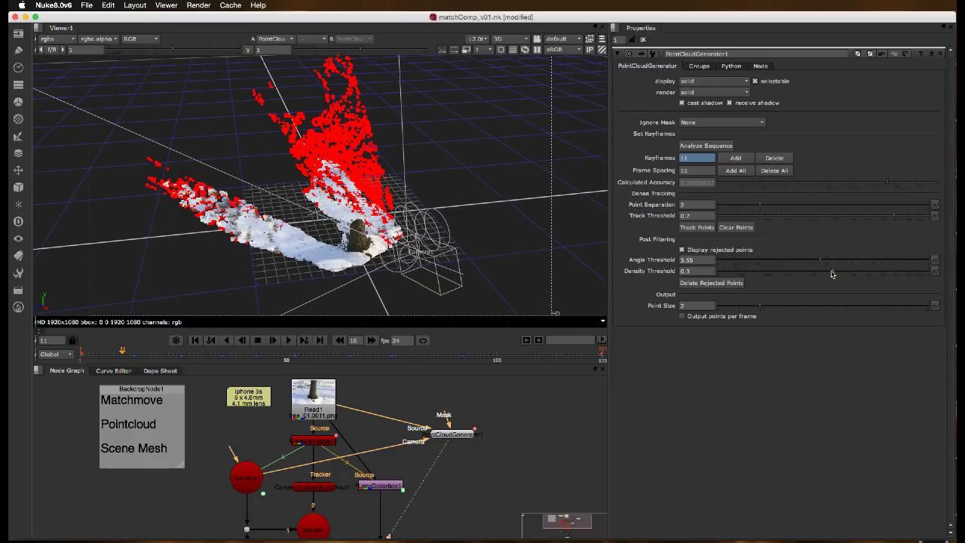
drag(835, 270, 827, 269)
ctrl+drag(393, 254, 385, 230)
click(711, 283)
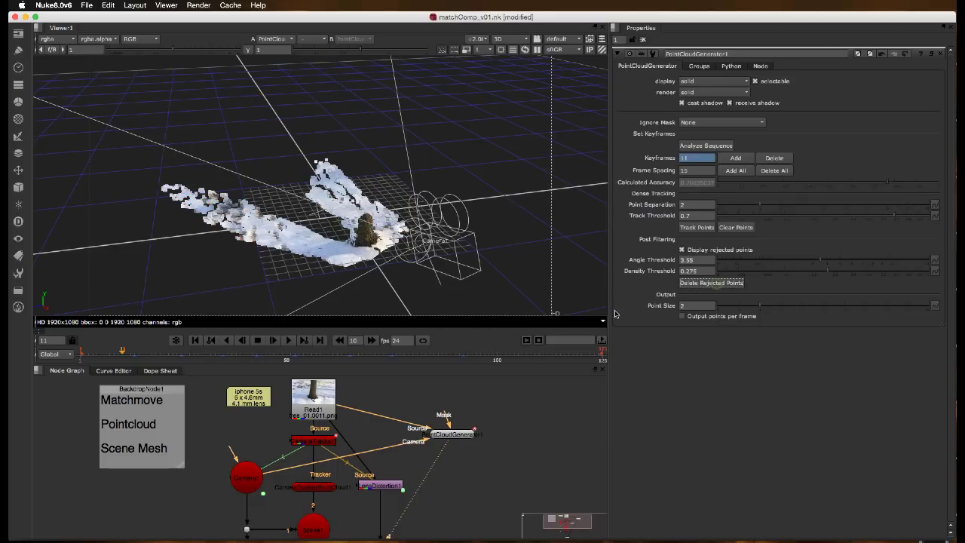
ctrl+drag(425, 204, 465, 197)
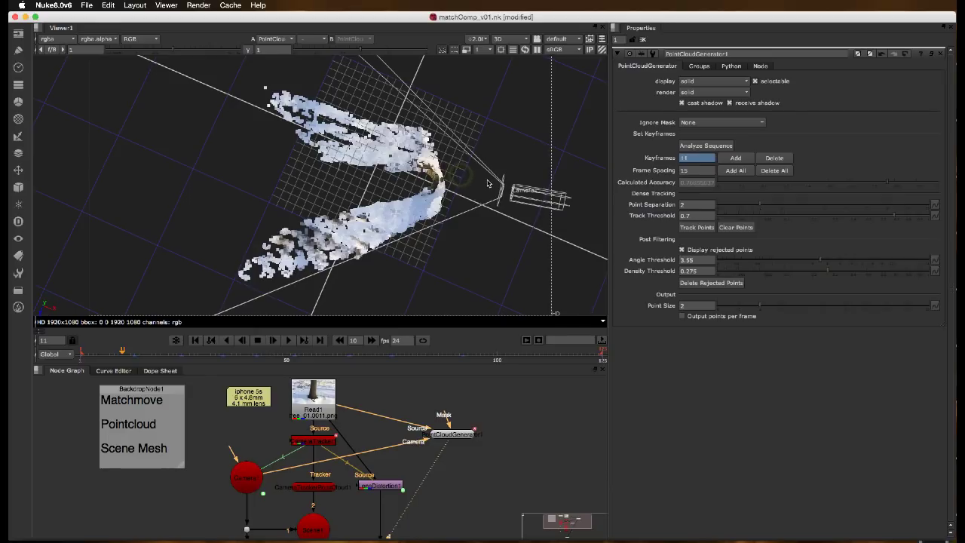
scroll(460, 194, up, 2)
scroll(378, 201, down, 4)
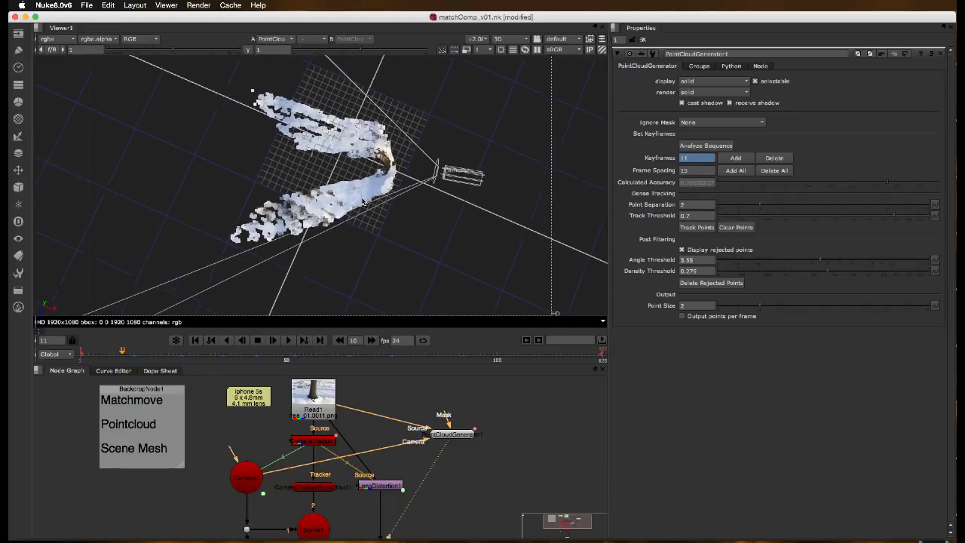
Step: Switch to vertex selection and delete the distant points of both snow arms, keeping the part nearest the tree
alt+drag(362, 153, 385, 151)
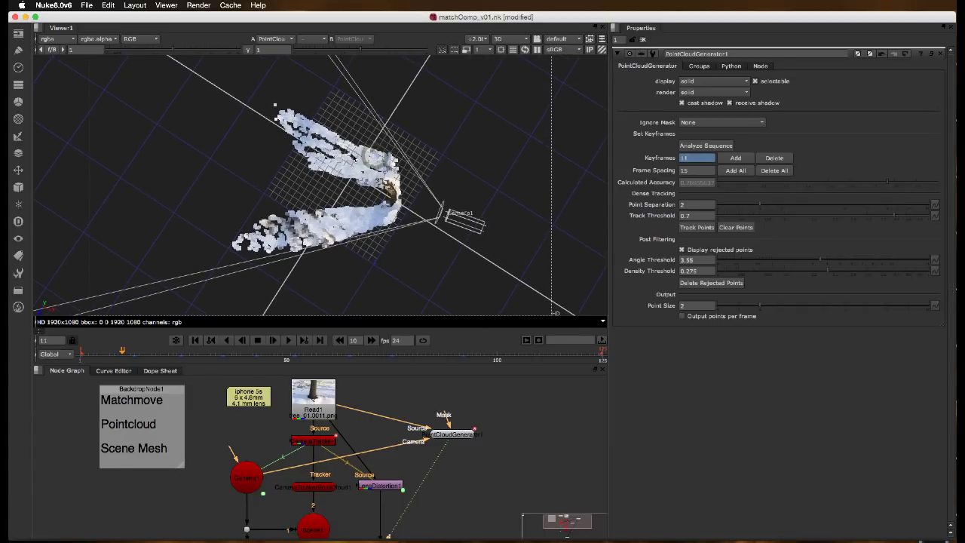
click(602, 40)
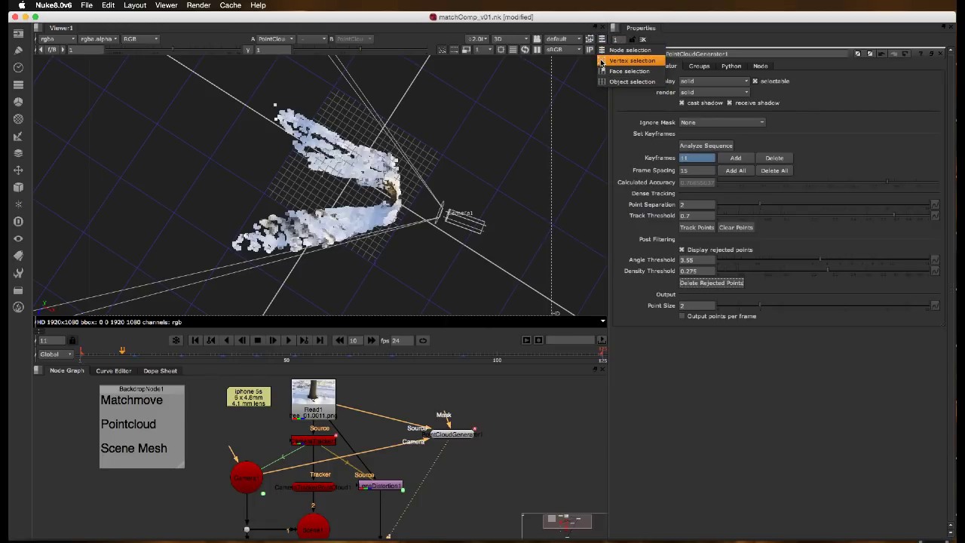
click(627, 60)
ctrl+drag(376, 133, 341, 129)
drag(238, 88, 407, 277)
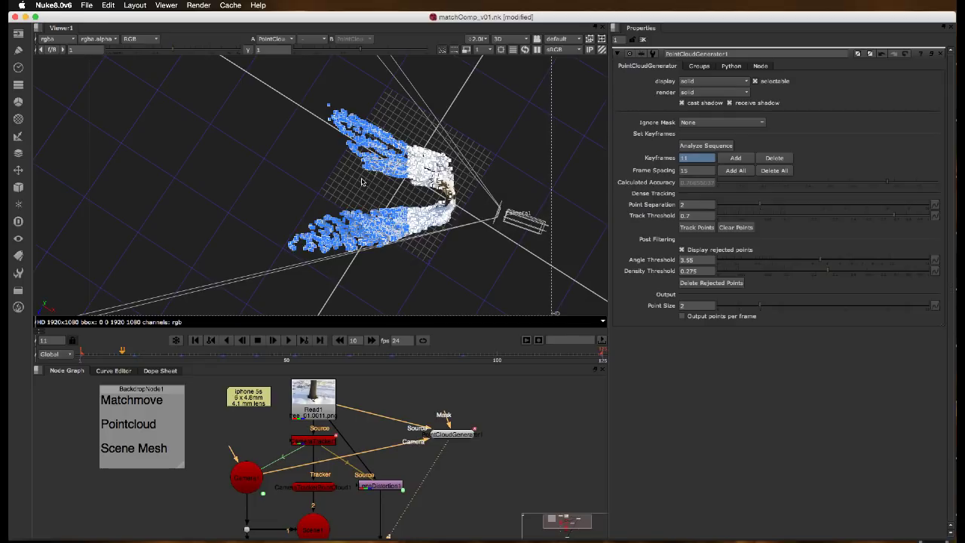
key(Delete)
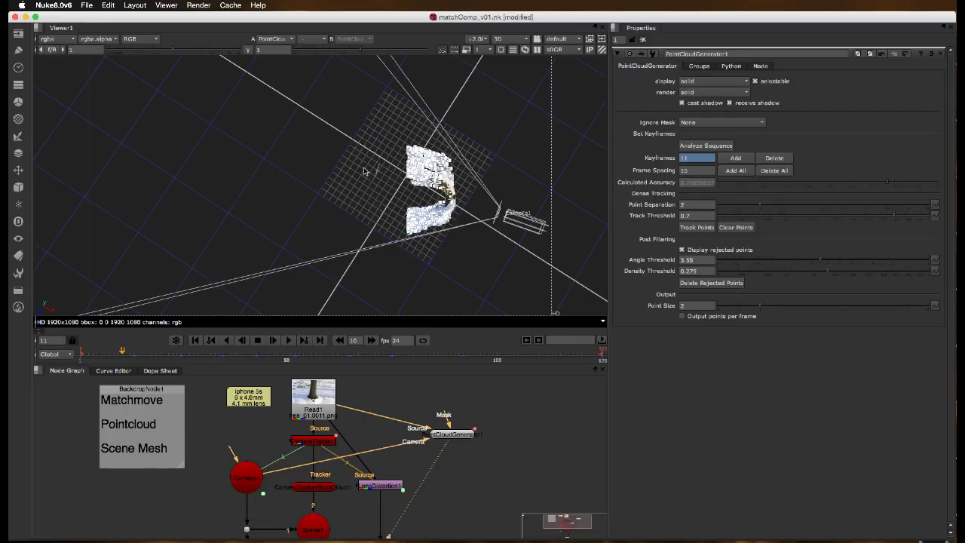
Step: Delete the stray points sticking up above the snow surface beside the tree trunk
super+drag(451, 186, 320, 154)
alt+drag(381, 210, 363, 84)
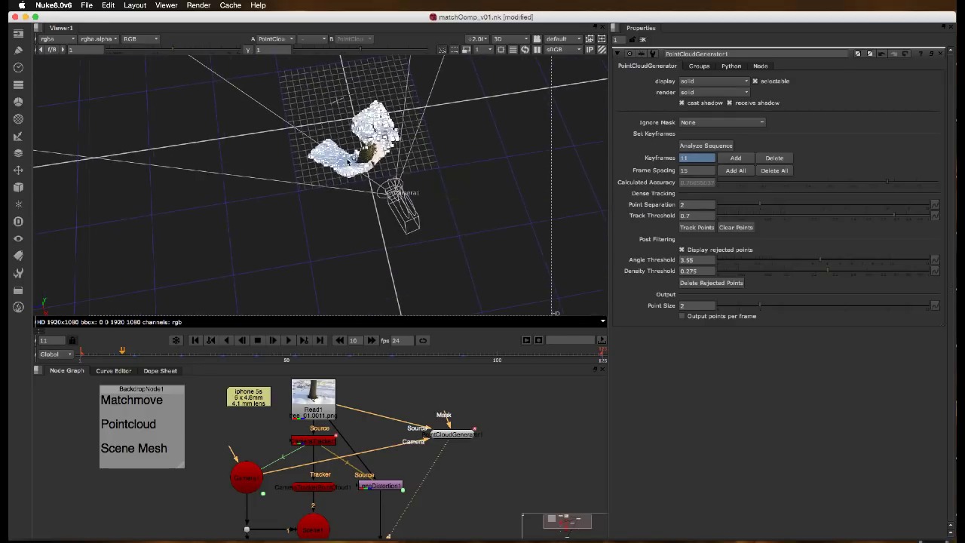
super+drag(346, 160, 252, 114)
scroll(252, 114, up, 10)
alt+drag(497, 65, 388, 101)
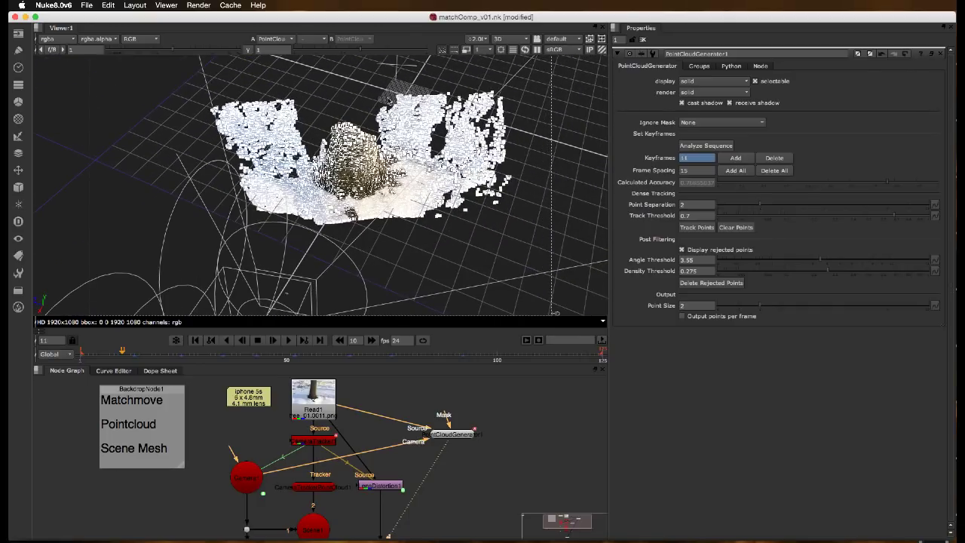
super+drag(457, 173, 411, 153)
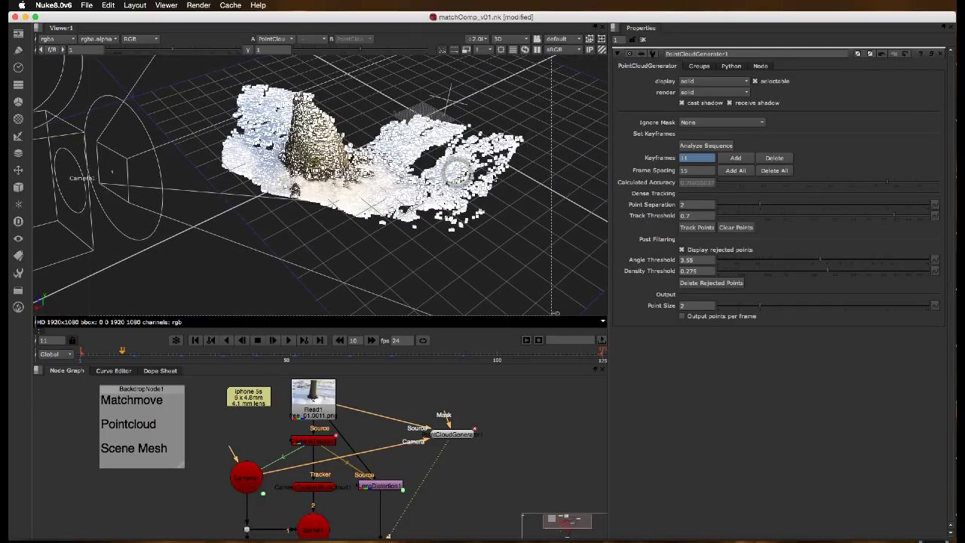
super+drag(493, 177, 475, 167)
scroll(394, 178, up, 8)
super+drag(393, 179, 514, 168)
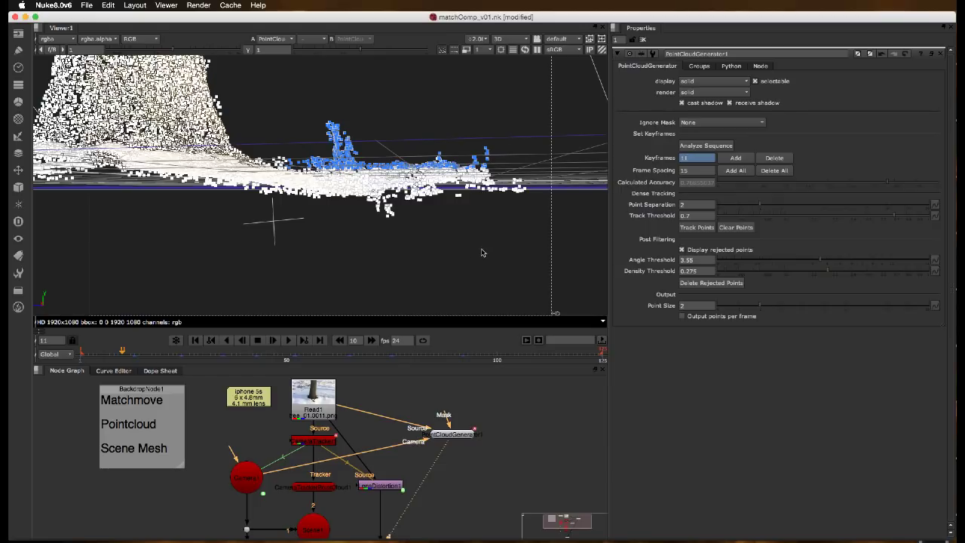
key(Delete)
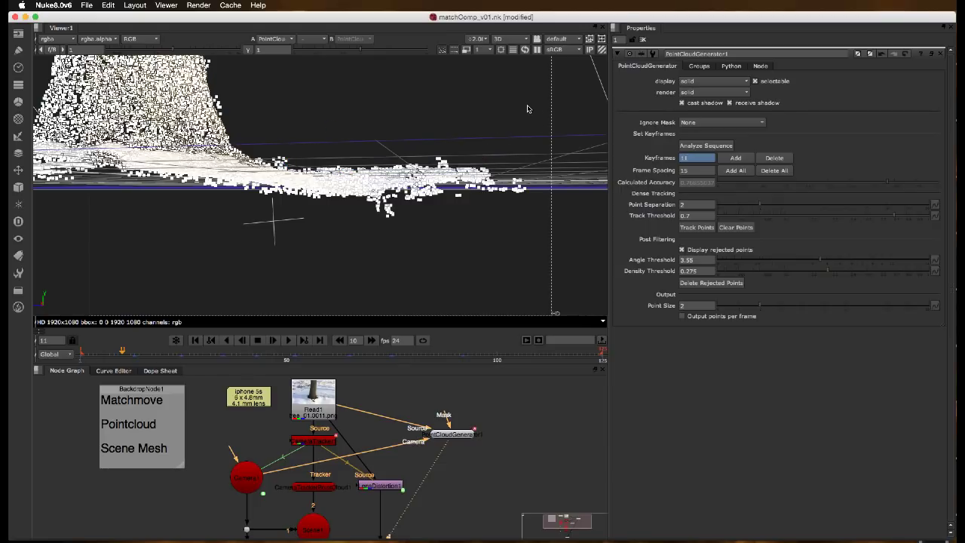
Step: Delete the ragged outermost points of the snow beside the tree, and trim its sparse far end closer to the trunk
drag(445, 257, 445, 259)
drag(548, 140, 438, 249)
key(Delete)
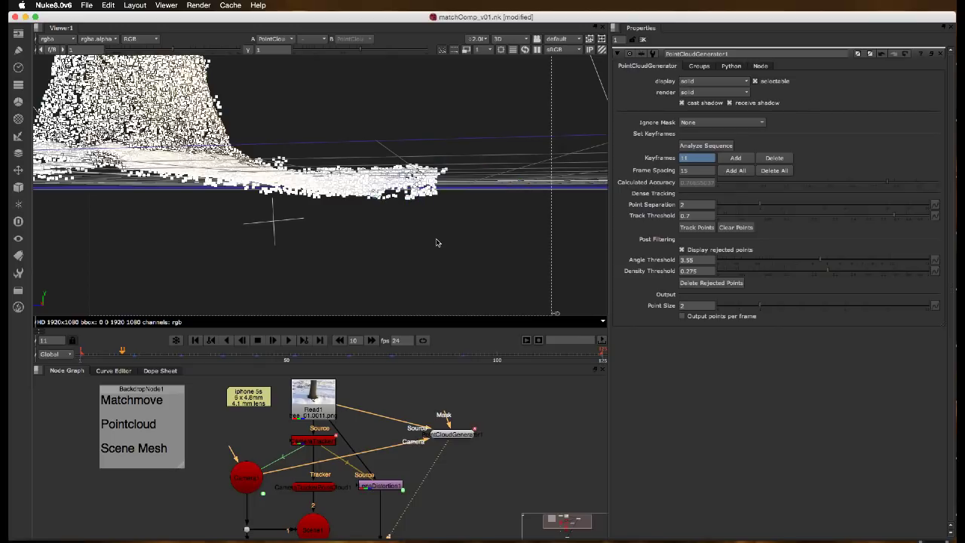
ctrl+drag(428, 198, 443, 261)
drag(560, 125, 301, 315)
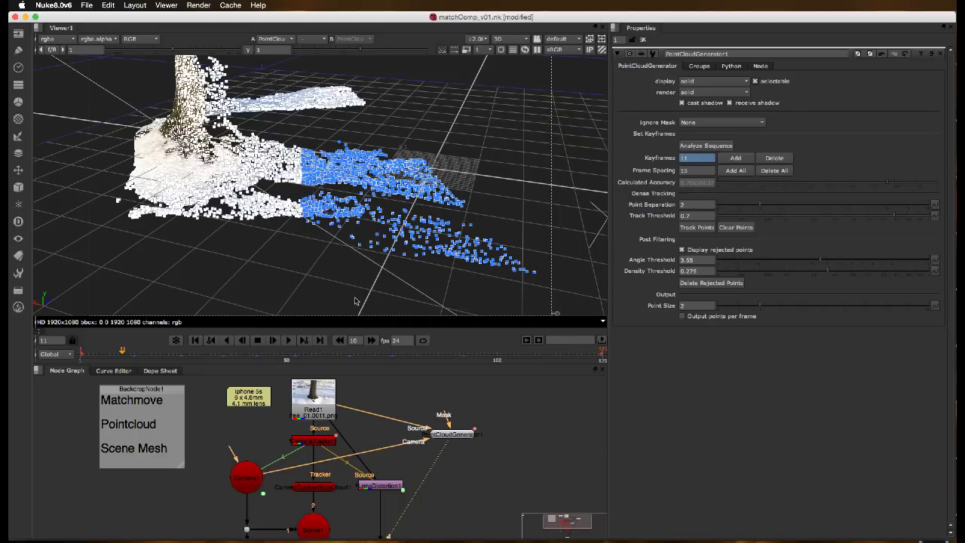
key(Delete)
Step: Clean up the stray points at the far corner of the snow, and return to node selection to inspect the trunk area
ctrl+drag(274, 276, 422, 256)
scroll(360, 263, down, 5)
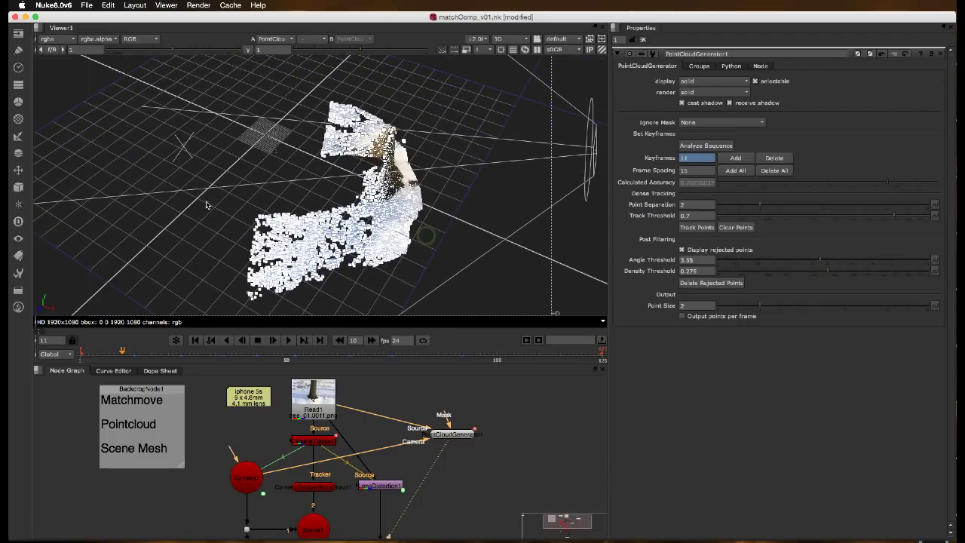
drag(207, 204, 277, 277)
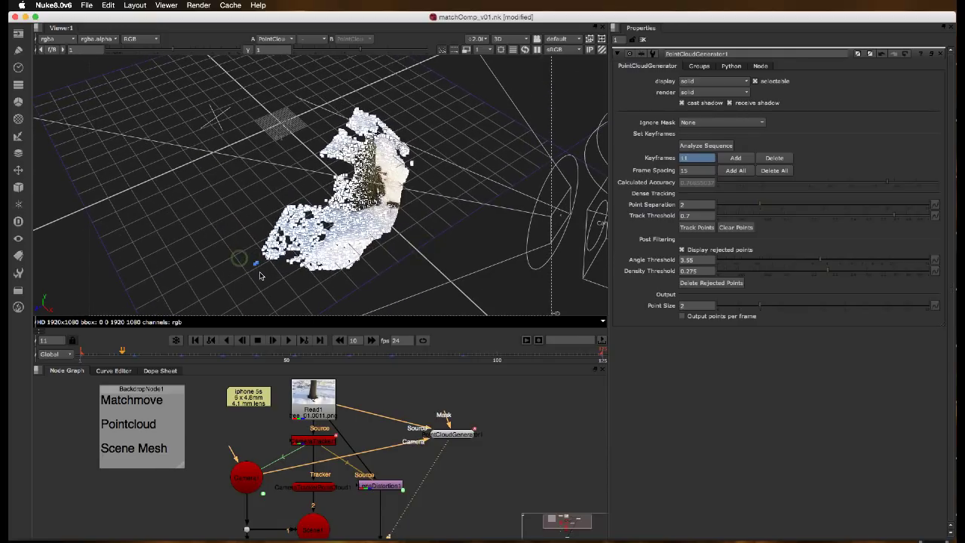
ctrl+drag(375, 205, 461, 195)
click(600, 42)
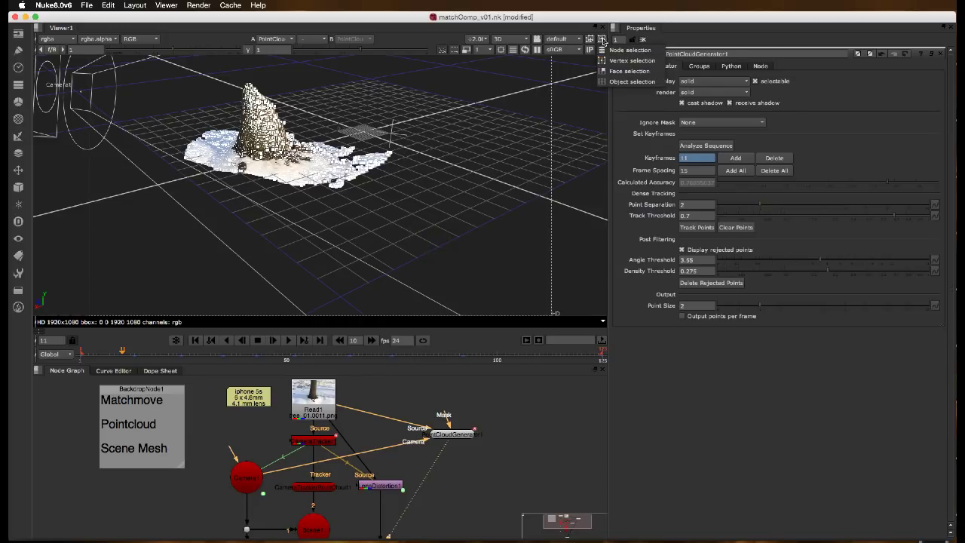
click(607, 43)
ctrl+drag(345, 209, 451, 231)
scroll(492, 225, down, 6)
scroll(486, 190, up, 10)
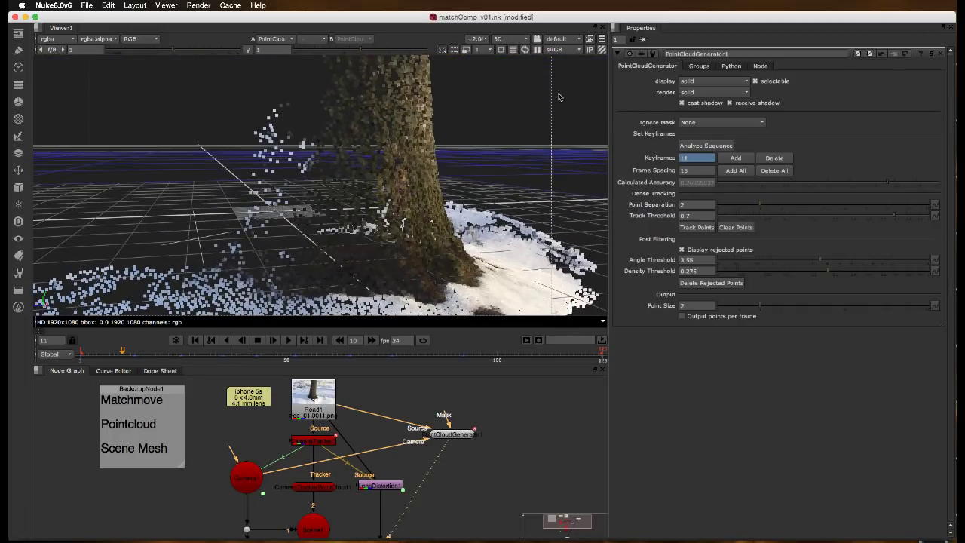
Step: Use vertex selection to delete the loose points floating in the air behind the tree trunk
click(601, 39)
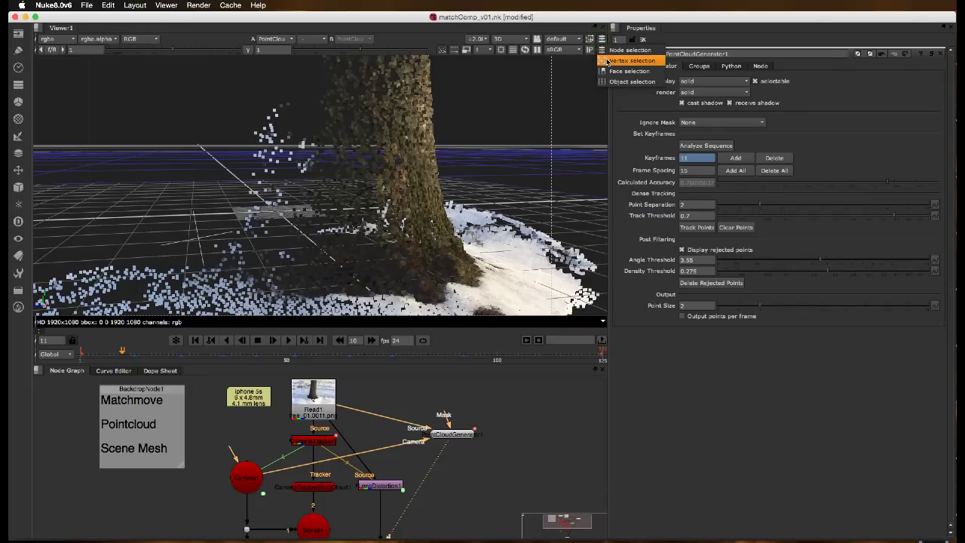
click(605, 61)
drag(290, 198, 294, 200)
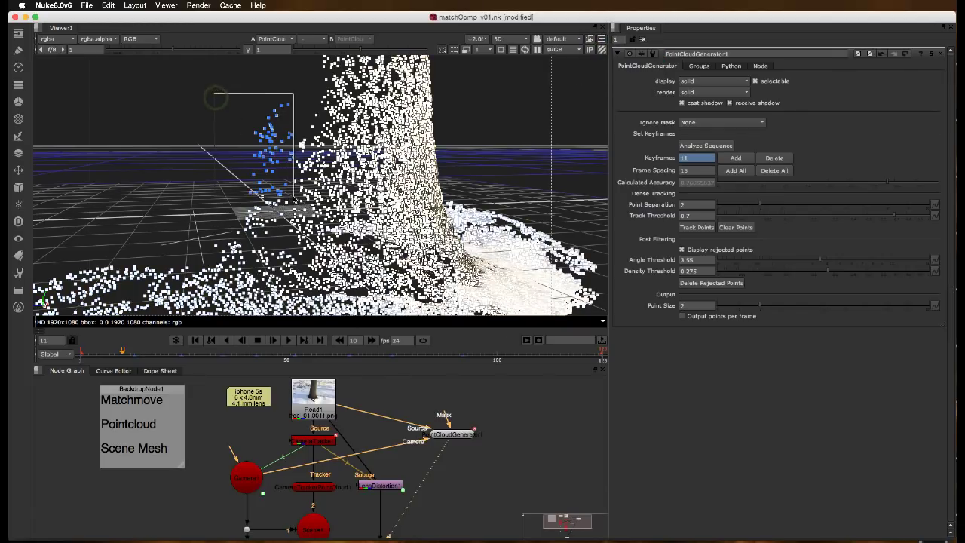
drag(290, 234, 292, 265)
key(Delete)
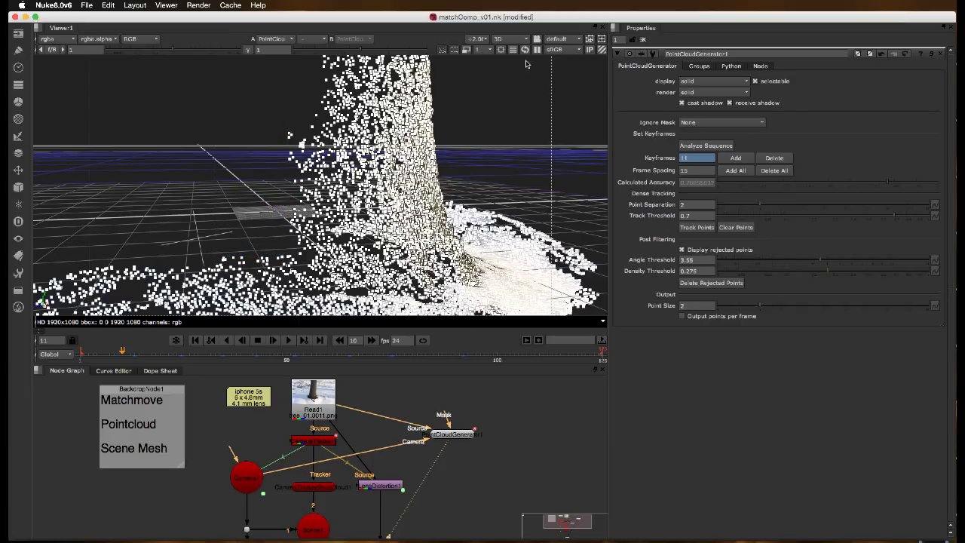
drag(252, 116, 298, 163)
key(Delete)
Step: Switch back to node selection and check the whole cleaned point cloud in its original colors
click(602, 40)
click(603, 46)
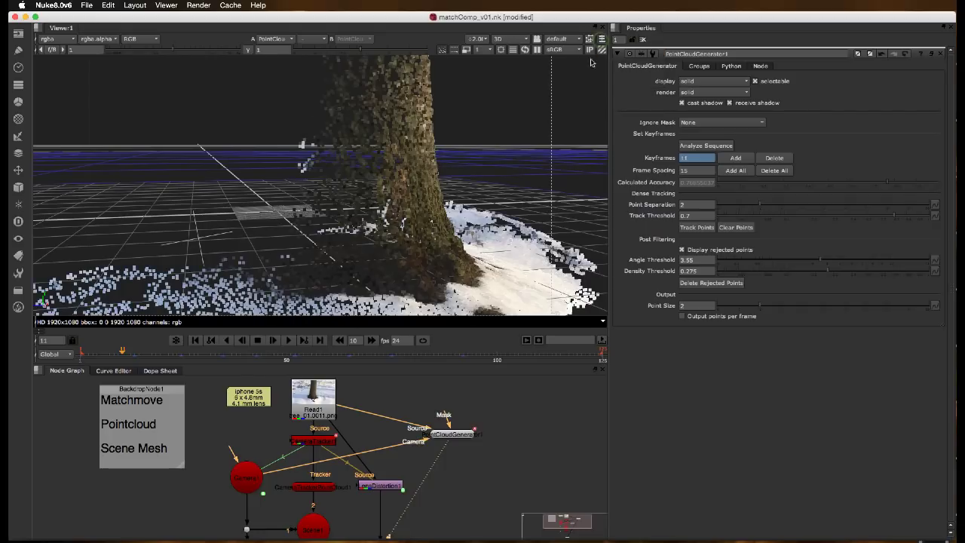
click(490, 116)
super+drag(464, 146, 422, 118)
scroll(347, 154, down, 5)
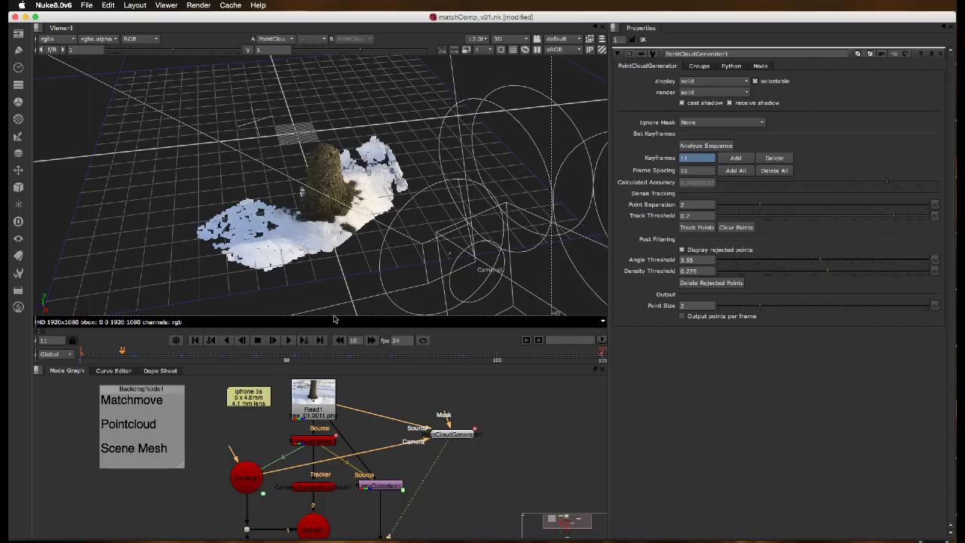
Step: Add a Sphere node and connect it to the Scene node
middle_drag(336, 524, 380, 478)
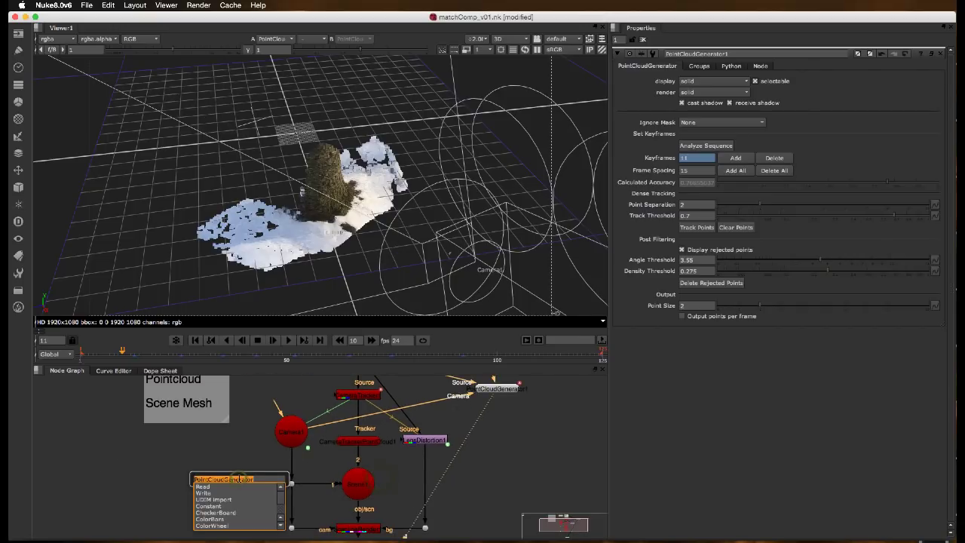
text(sphere)
key(Return)
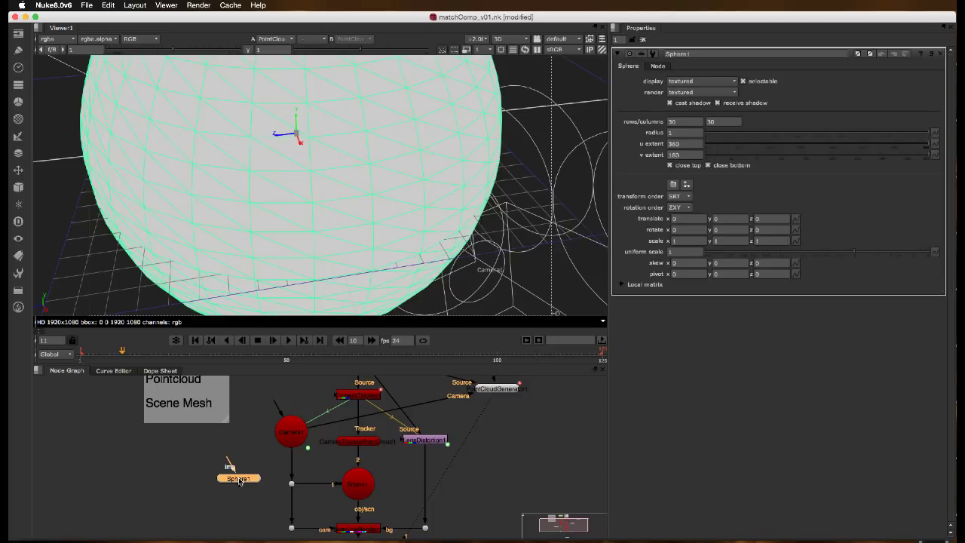
drag(240, 491, 259, 458)
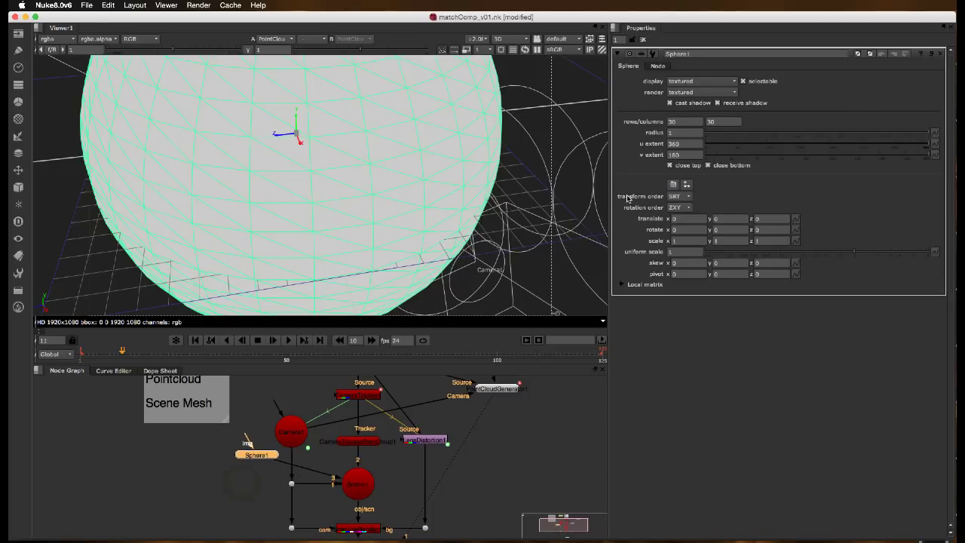
Step: Set the sphere's uniform scale to 0.0265 and place it on the snow at the trunk's base, at about 0.677, 0.031, -0.127
drag(853, 253, 755, 259)
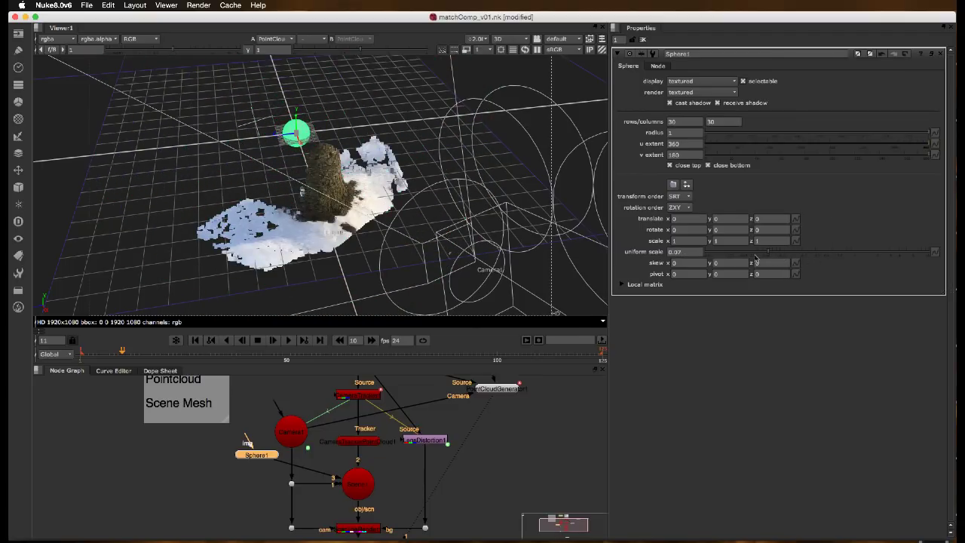
drag(300, 147, 348, 222)
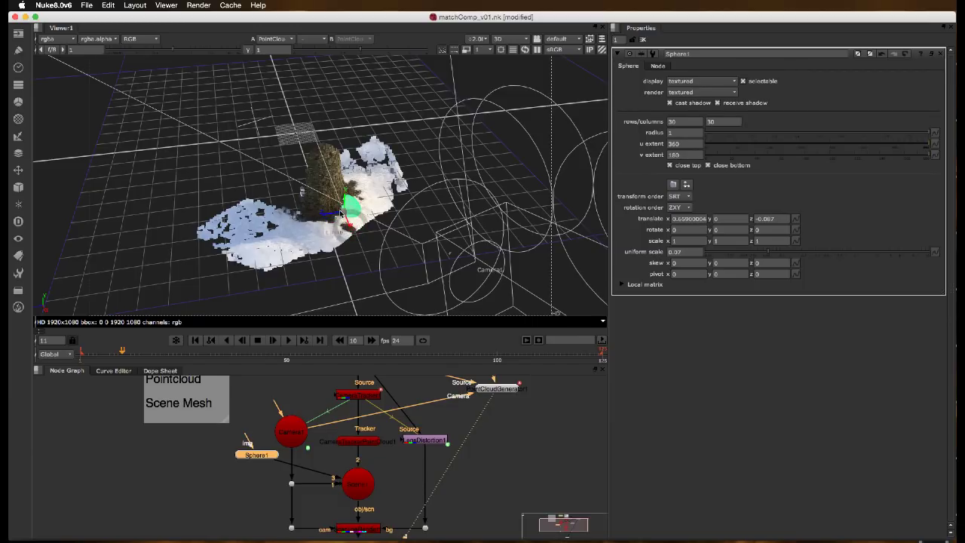
scroll(390, 209, up, 10)
alt+drag(375, 265, 347, 224)
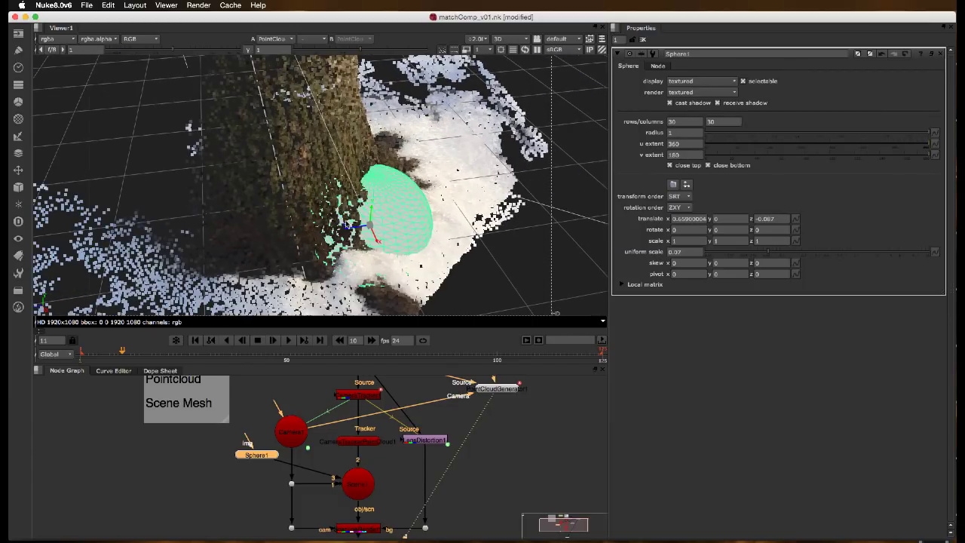
drag(759, 251, 738, 255)
drag(369, 209, 419, 226)
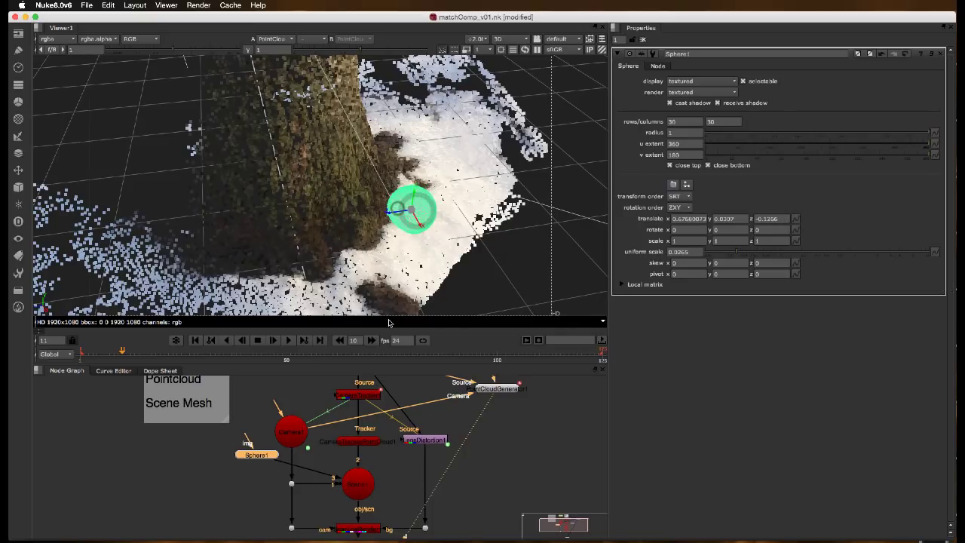
Step: Show the ScanlineRender output in the 2D view and disable the CameraTrackerPointCloud node
middle_drag(390, 487, 388, 451)
click(368, 491)
key(1)
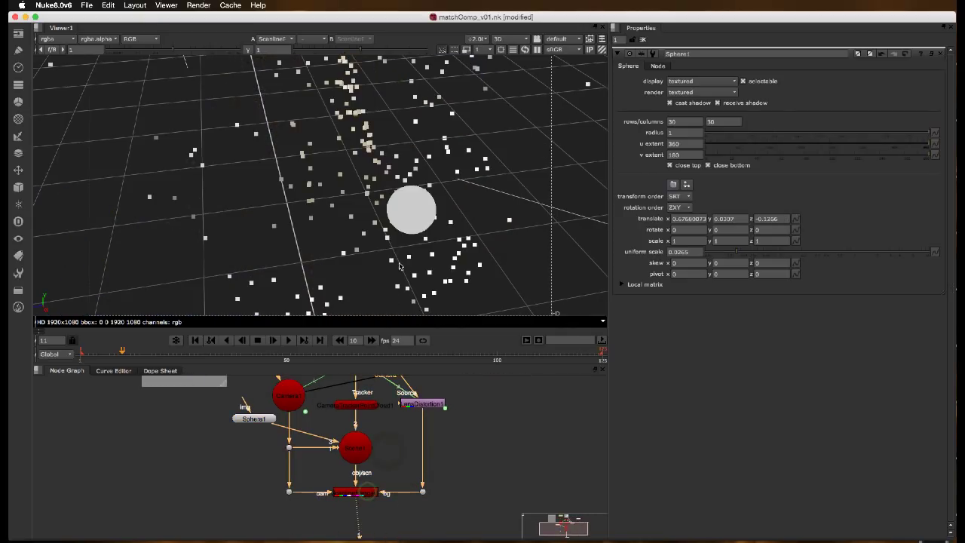
key(Tab)
click(357, 408)
key(d)
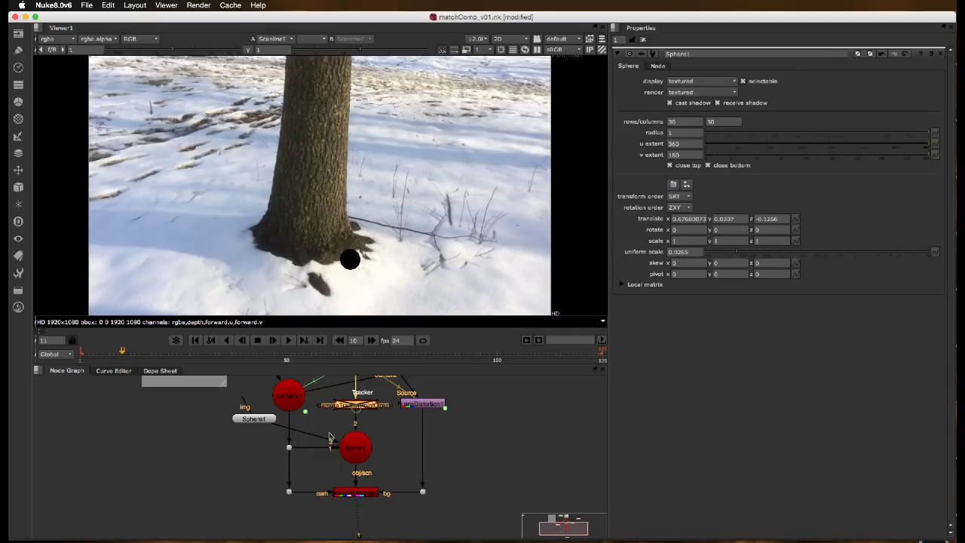
Step: Add a CheckerBoard node above the sphere and connect it to the sphere's img input
drag(257, 420, 246, 441)
click(248, 395)
key(Tab)
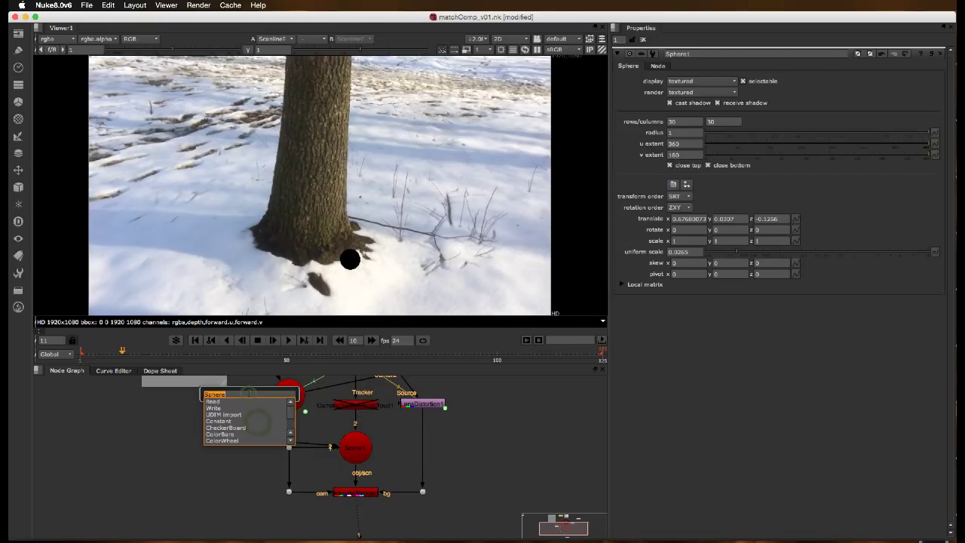
text(check)
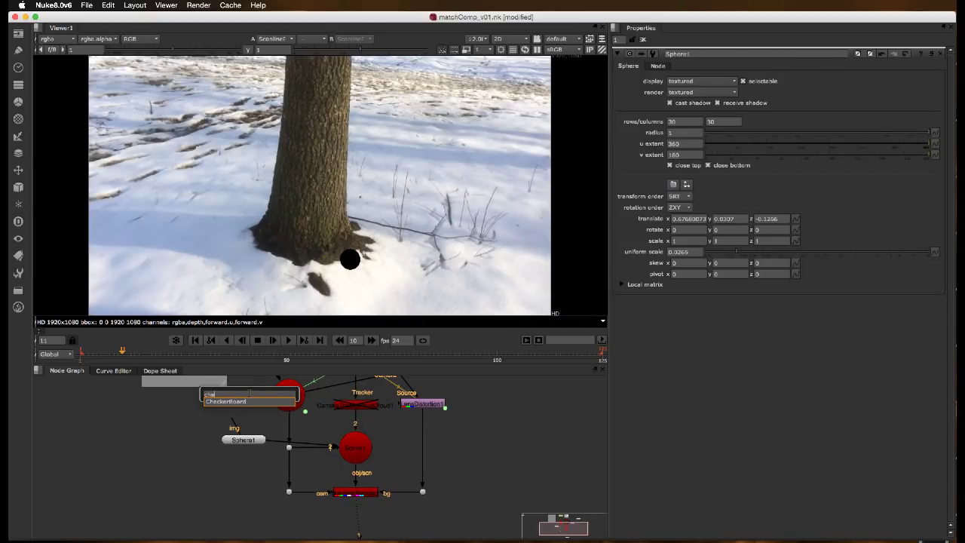
key(Return)
drag(239, 423, 242, 403)
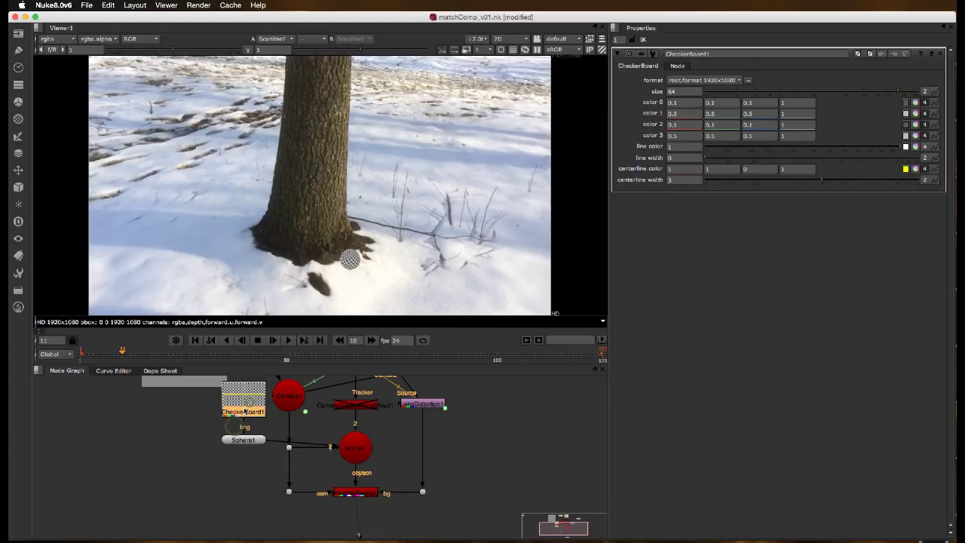
Step: Scrub through the footage to check how the checkered sphere sticks to the snow, and bring the PointCloudGenerator node into view
drag(358, 362, 436, 348)
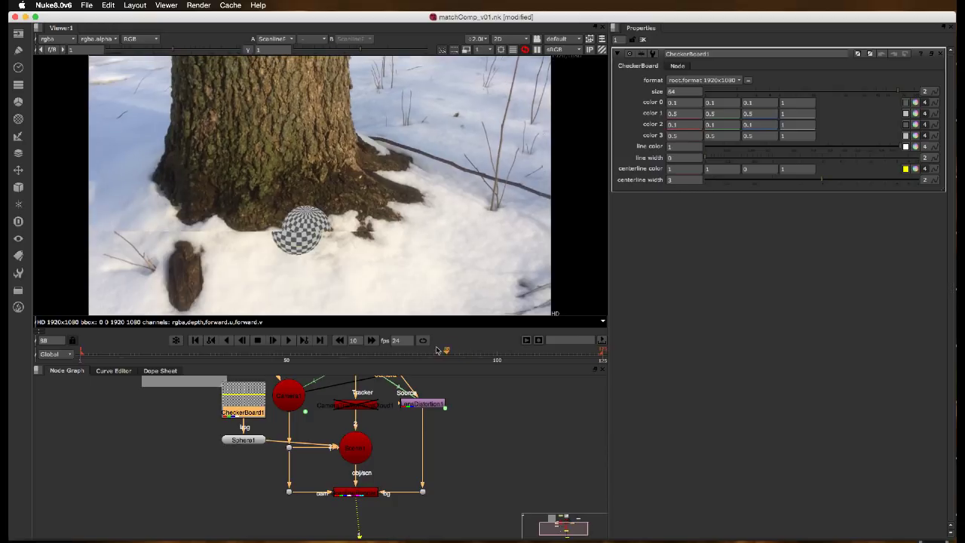
drag(275, 354, 206, 352)
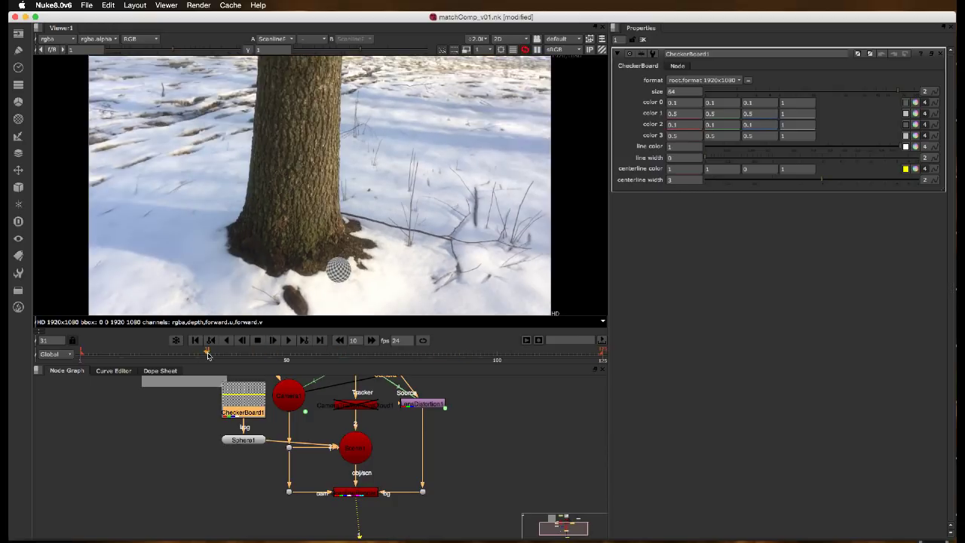
click(448, 444)
middle_drag(472, 430, 439, 461)
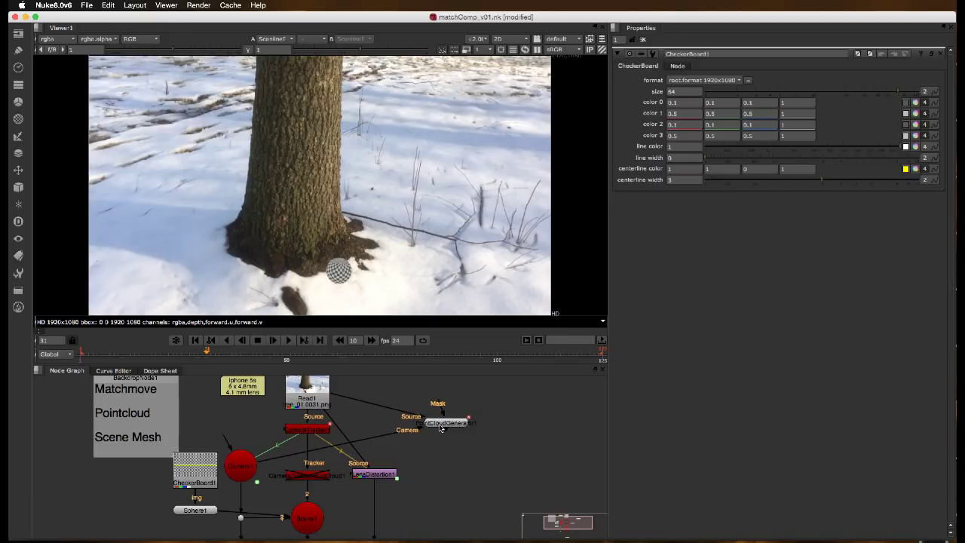
Step: Move the PointCloudGenerator node away from the tree and disconnect its Camera and Source inputs
drag(440, 425, 465, 421)
drag(265, 461, 301, 449)
drag(337, 394, 437, 421)
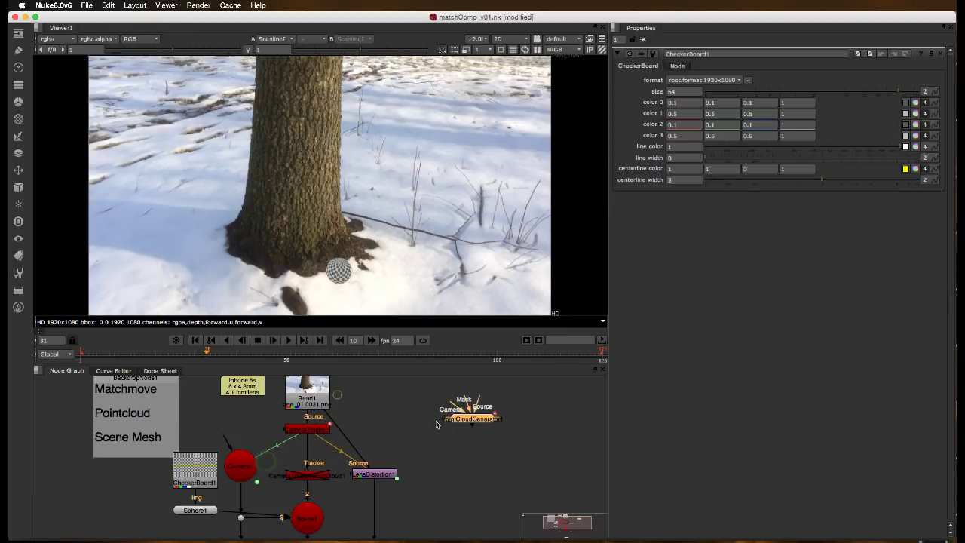
Step: Show the PointCloudGenerator output in the 3D view and inspect the whole point cloud of the trunk and snow
key(1)
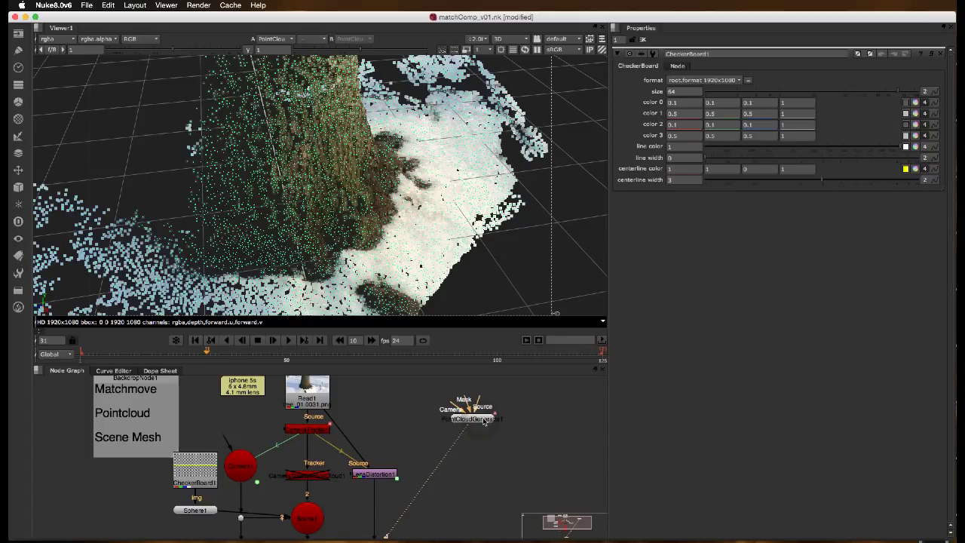
click(497, 257)
super+drag(547, 266, 487, 271)
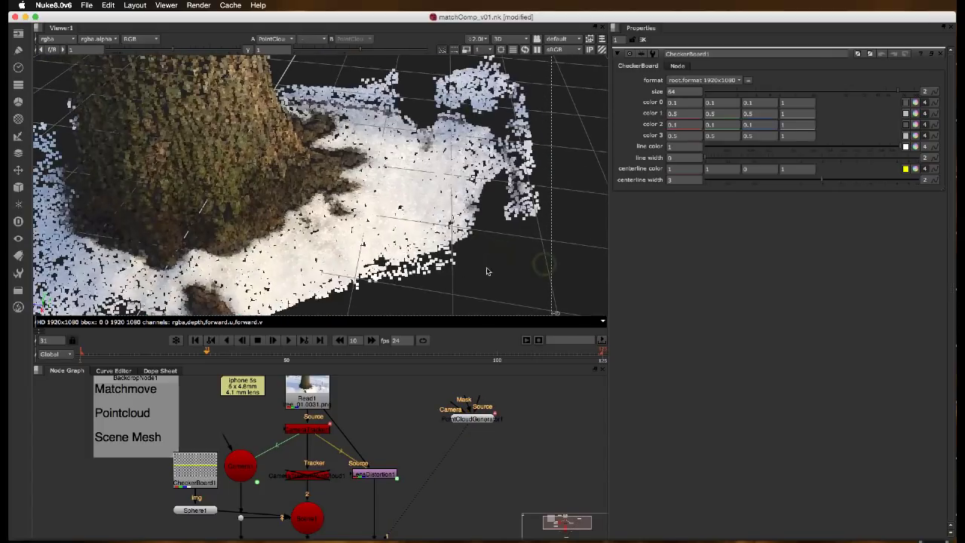
alt+middle_drag(487, 271, 419, 264)
alt+right_drag(419, 264, 441, 254)
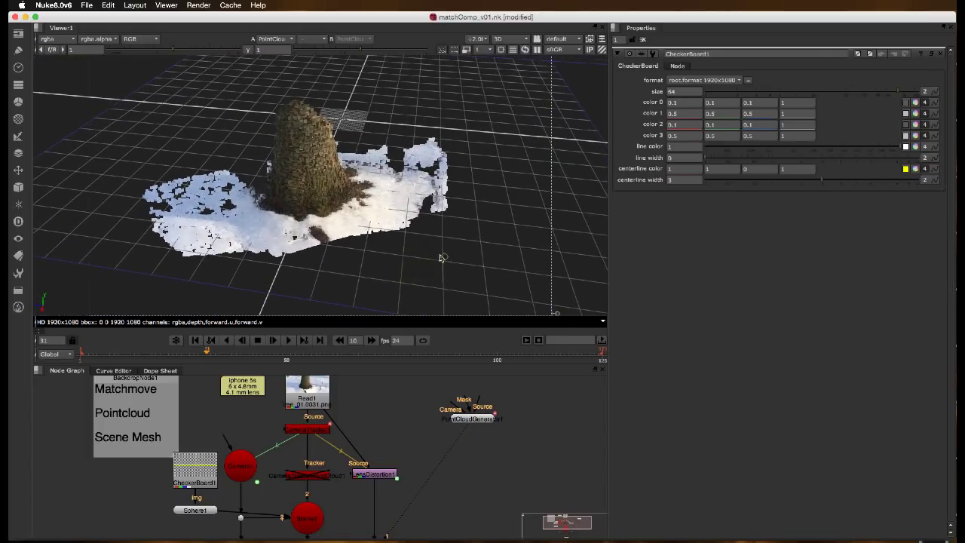
Step: Add a PoissonMesh node beneath the PointCloudGenerator and space it slightly below
click(473, 419)
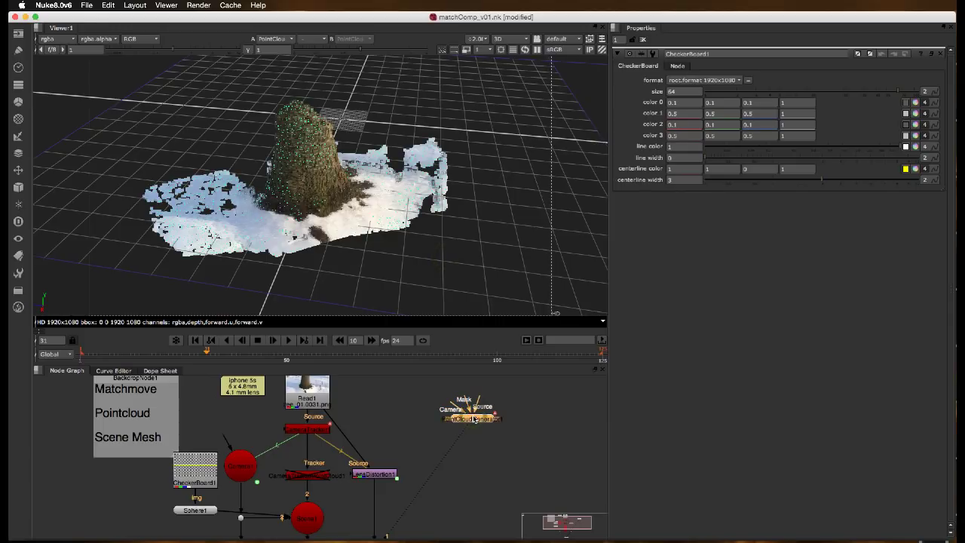
key(Tab)
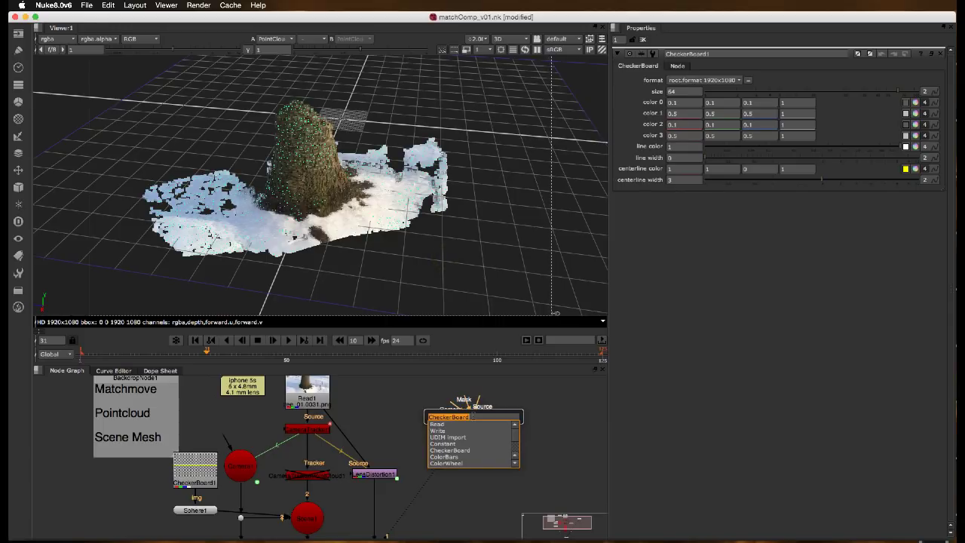
text(point)
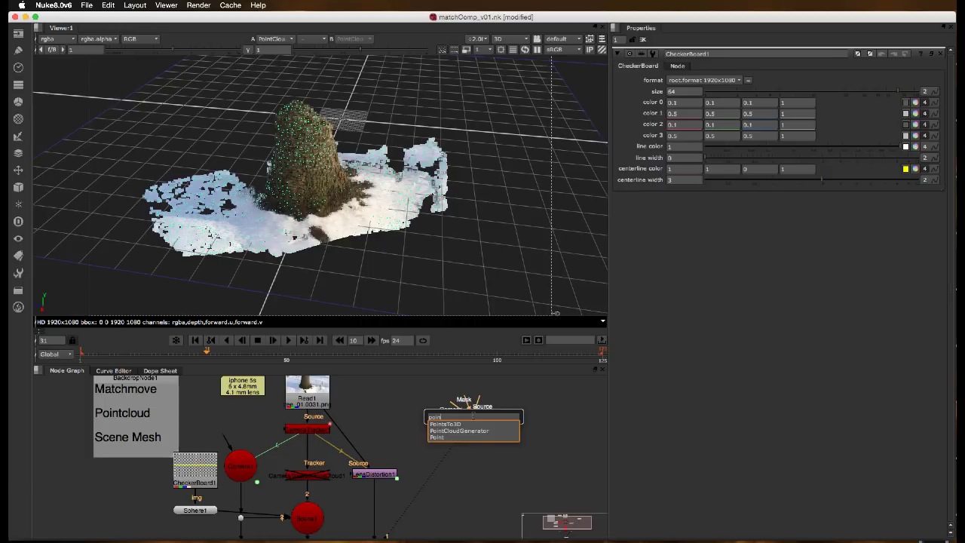
key(BackSpace)
key(Down)
key(Down)
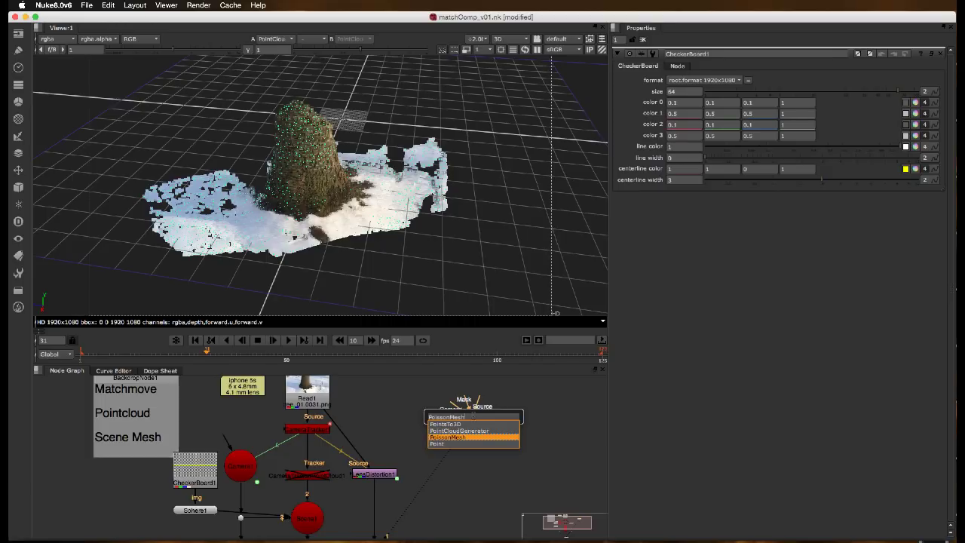
key(Return)
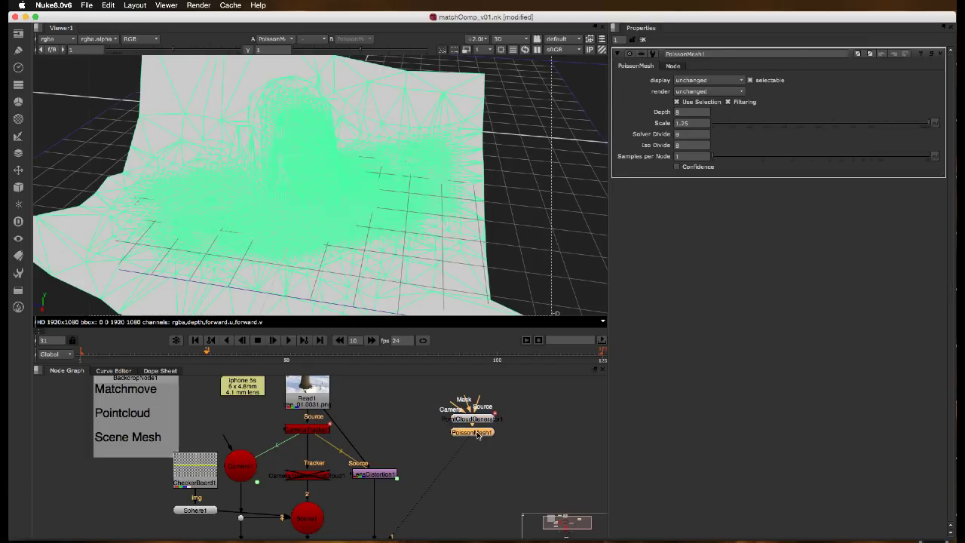
drag(479, 435, 478, 447)
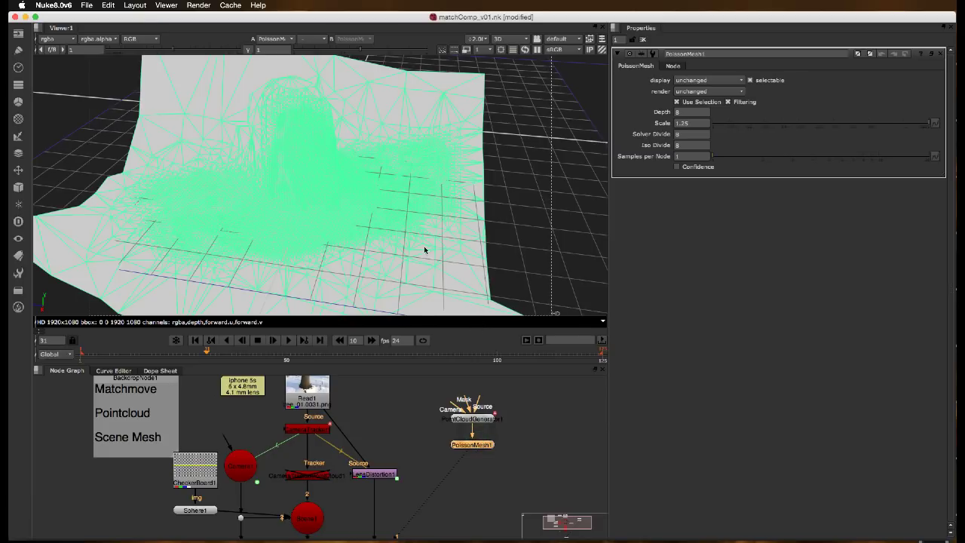
Step: Examine the generated Poisson mesh around the trunk and ground from several angles
ctrl+drag(423, 244, 445, 215)
scroll(384, 209, up, 8)
scroll(429, 221, up, 3)
scroll(448, 213, down, 3)
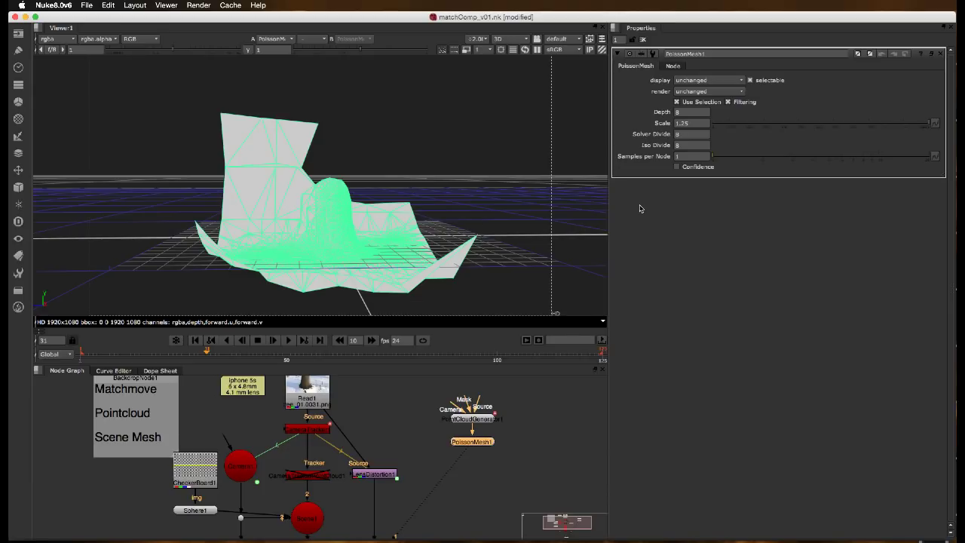
drag(475, 445, 476, 451)
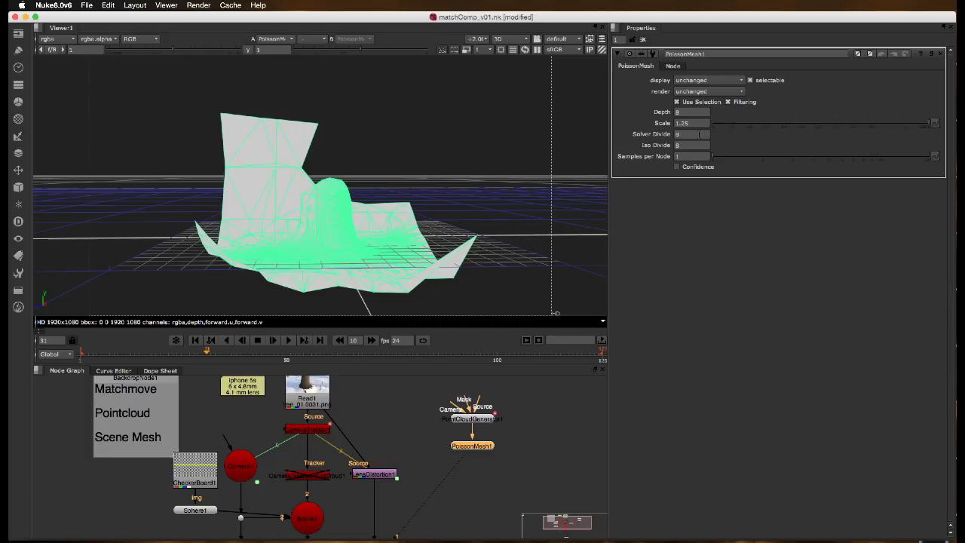
super+drag(482, 241, 466, 216)
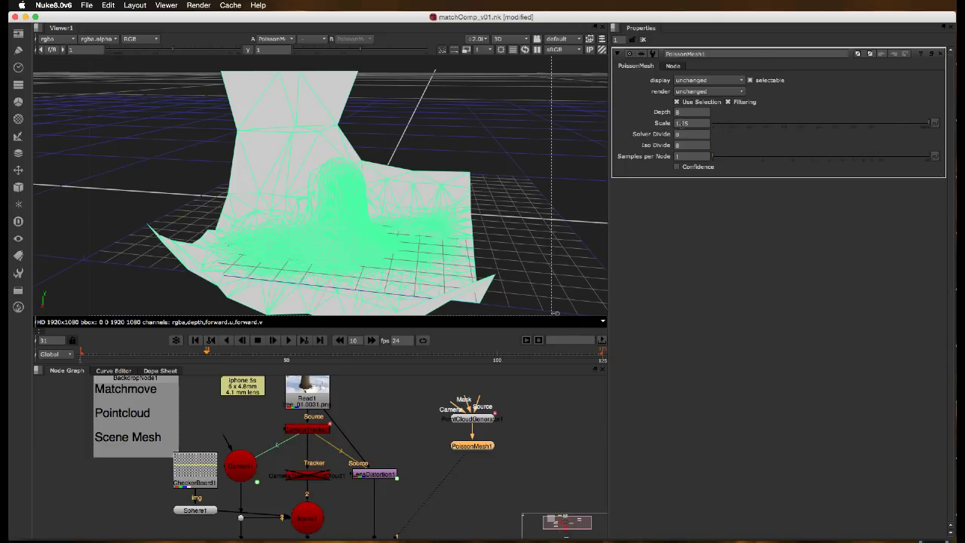
Step: Try a scale of 1.1 on the PoissonMesh node and check how the mesh's outer surface changes
double_click(694, 123)
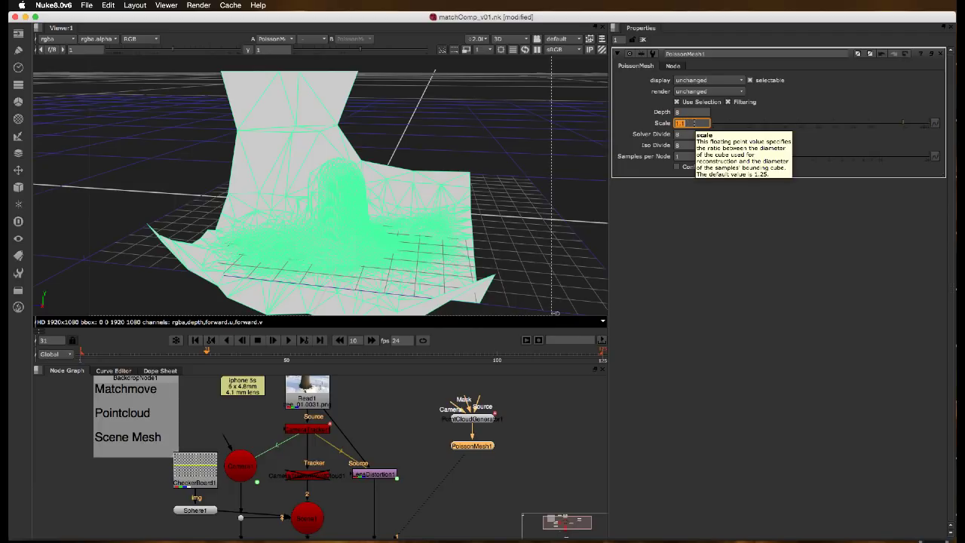
key(Return)
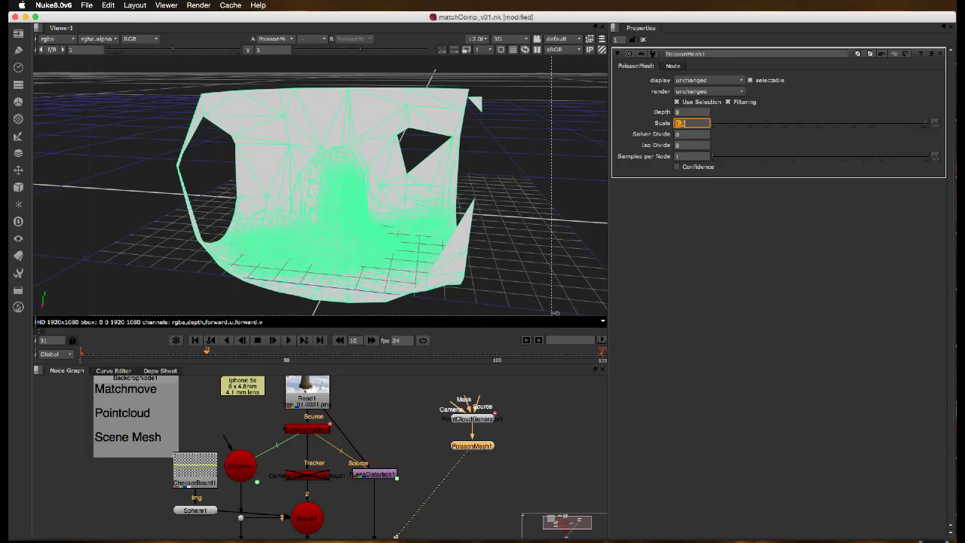
alt+drag(523, 153, 529, 147)
click(500, 178)
click(456, 194)
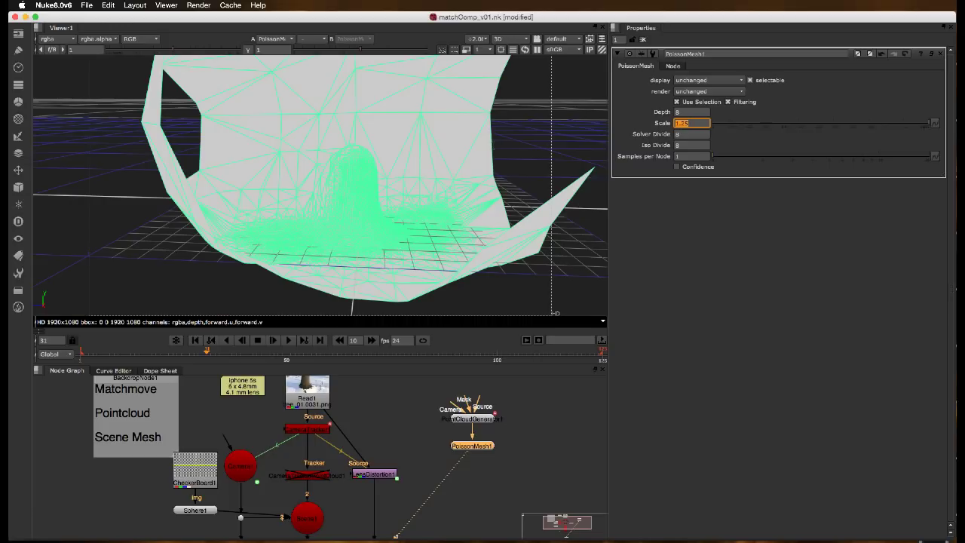
Step: View the PointCloudGenerator output together with the Poisson mesh and compare how closely the surface follows the trunk and snow
click(510, 146)
super+drag(452, 166, 501, 163)
super+drag(441, 163, 548, 201)
click(475, 419)
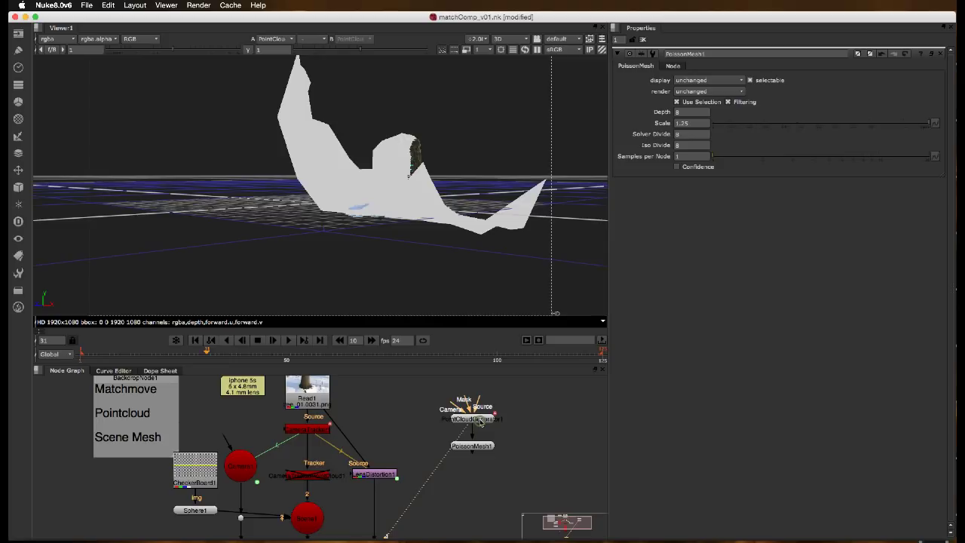
key(1)
super+drag(400, 318, 475, 251)
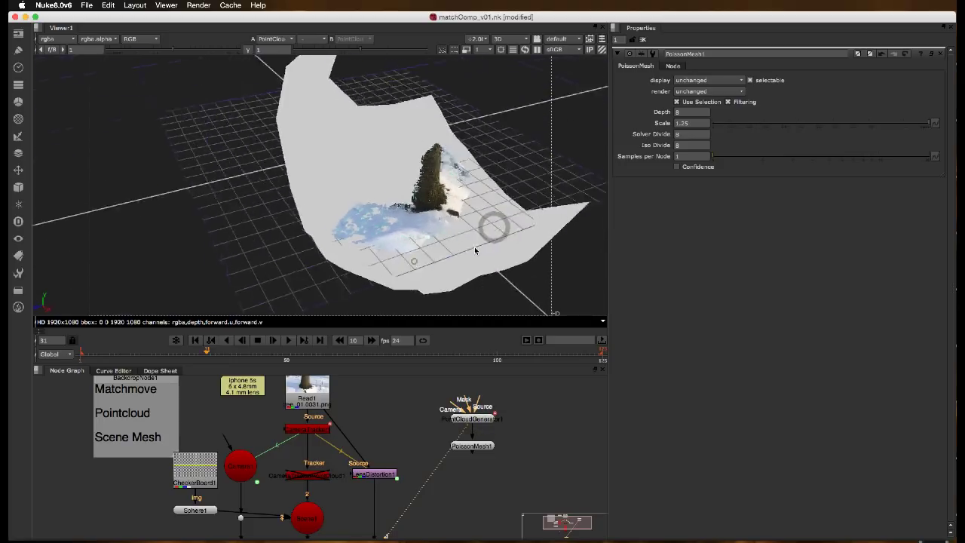
super+drag(414, 261, 532, 221)
mouse_move(442, 237)
super+mouse_down()
mouse_move(513, 215)
mouse_move(452, 242)
mouse_move(445, 230)
mouse_move(422, 233)
mouse_move(437, 220)
mouse_move(399, 241)
mouse_move(424, 260)
mouse_move(379, 239)
mouse_move(523, 274)
mouse_move(489, 323)
mouse_move(499, 235)
super+mouse_up()
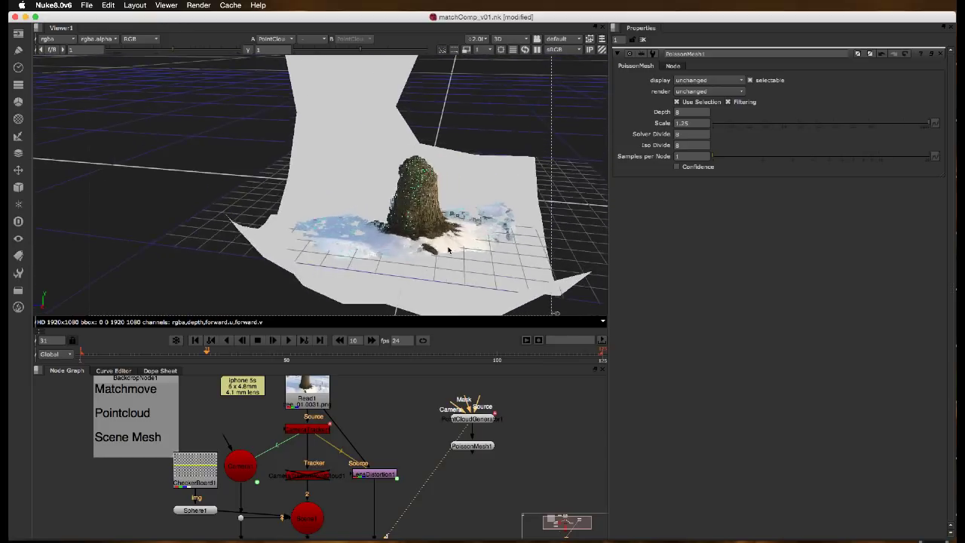
click(499, 235)
drag(558, 214, 384, 204)
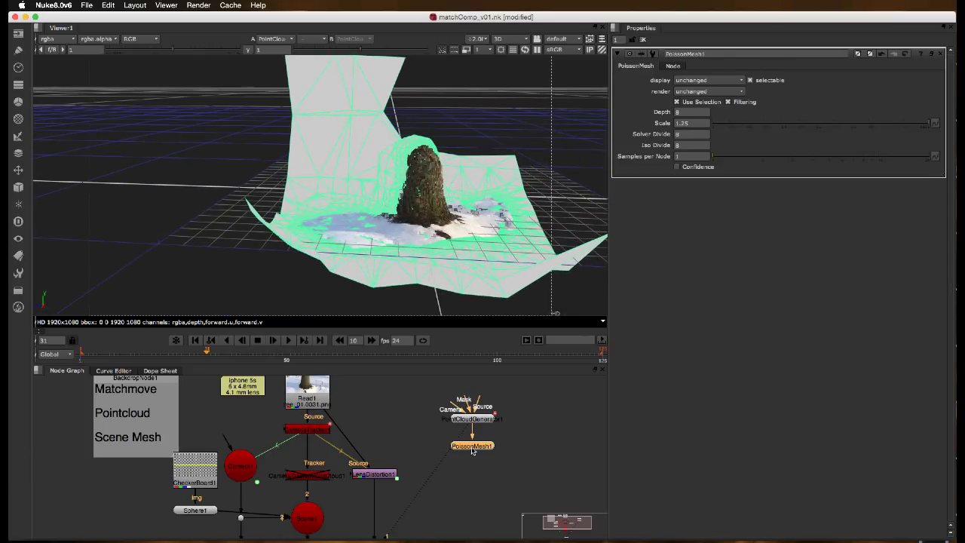
Step: Add a WriteGeo node beneath the PoissonMesh node
key(Tab)
text(wri)
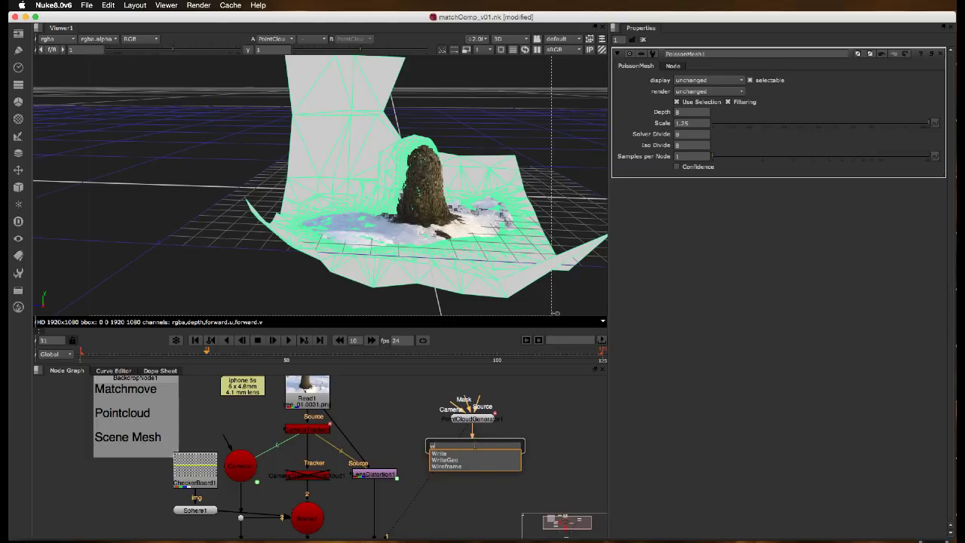
text(teg)
key(Return)
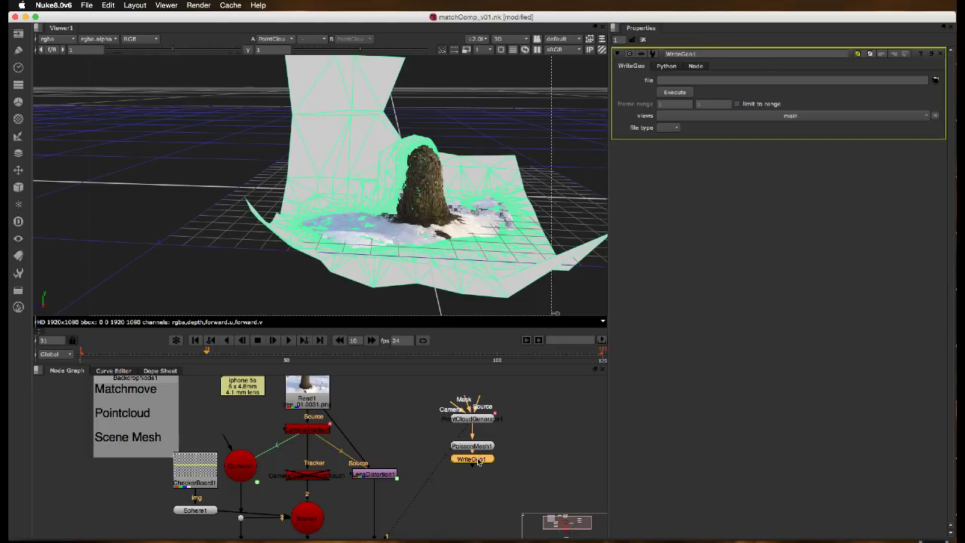
drag(477, 462, 477, 473)
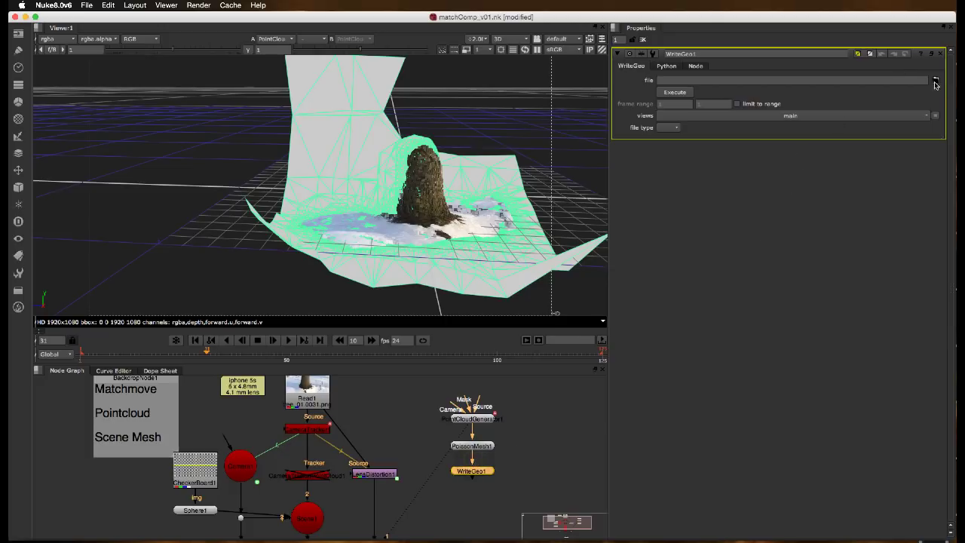
Step: Set the WriteGeo output to treeBase_v01.abc in matchmove/3d/alembicGeo and execute the export for frame 1
click(934, 83)
click(763, 114)
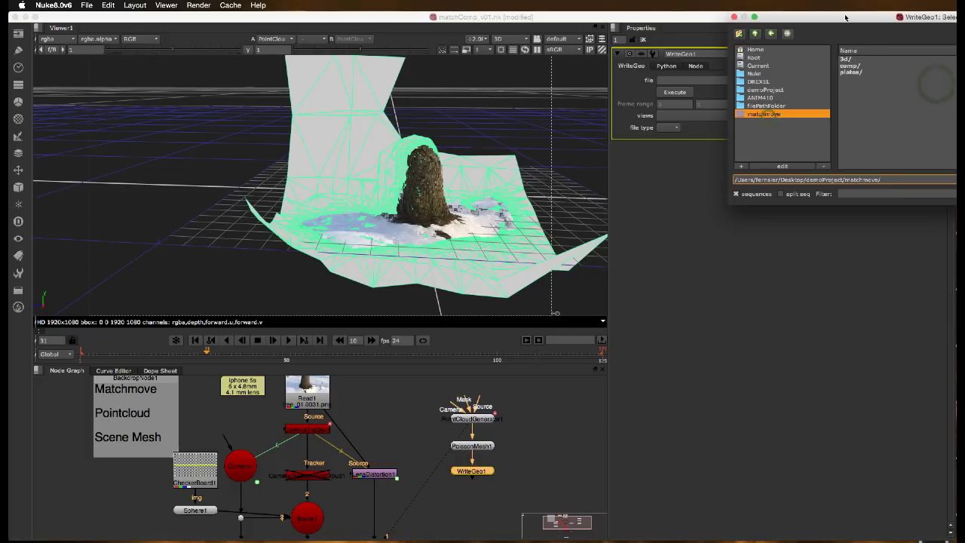
drag(844, 18, 615, 59)
double_click(616, 101)
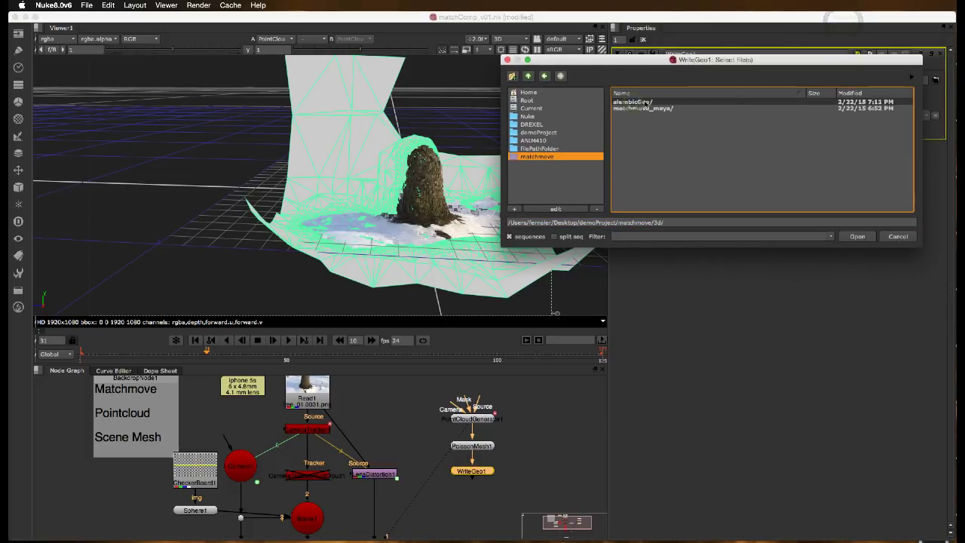
double_click(632, 101)
click(631, 102)
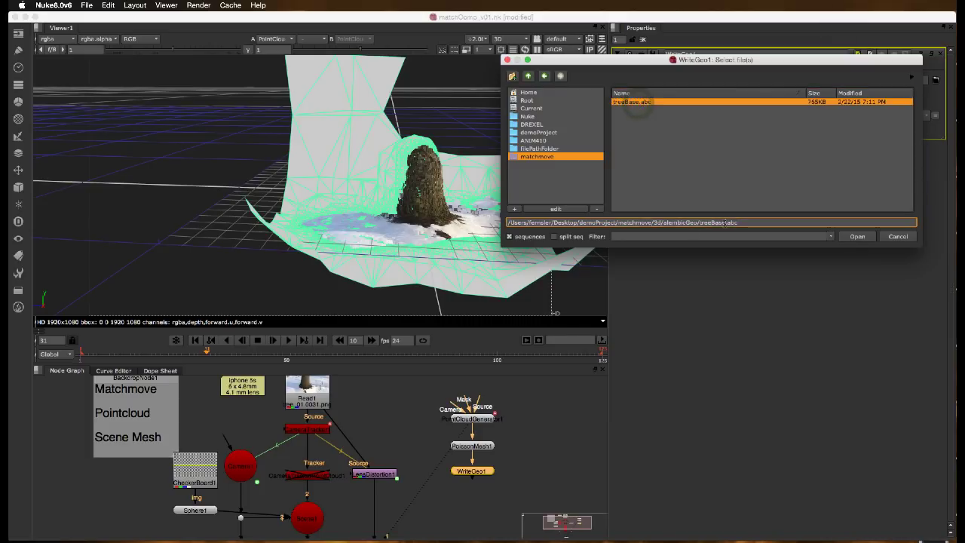
click(725, 222)
text(_v01)
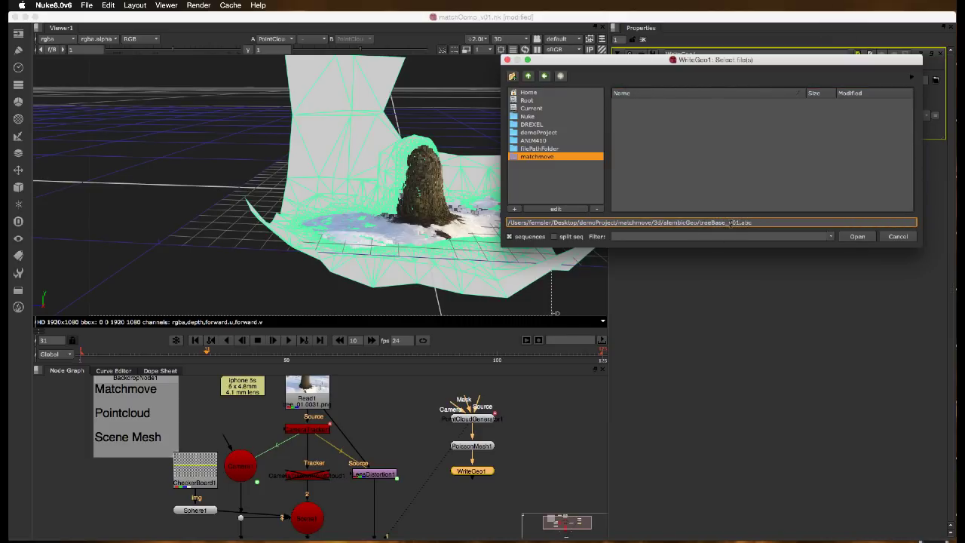
click(857, 238)
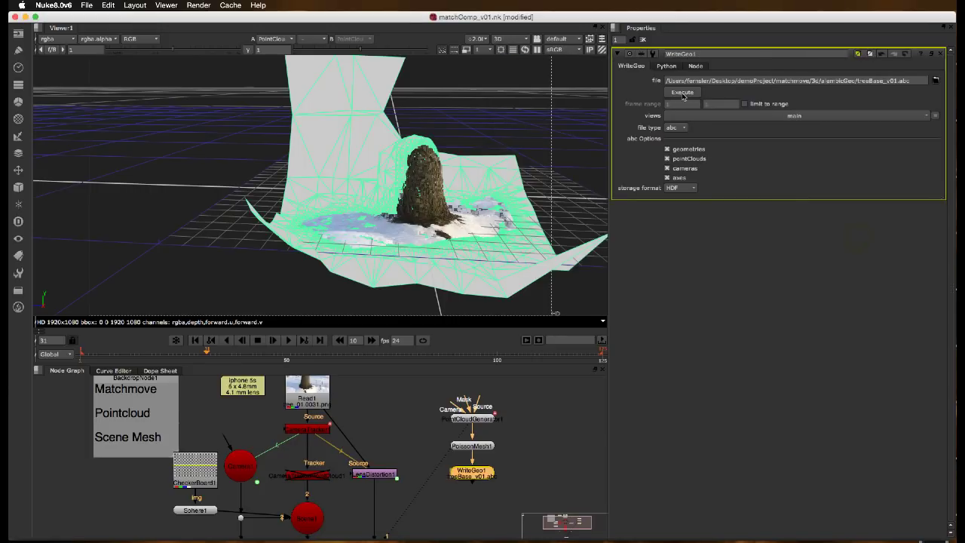
click(682, 93)
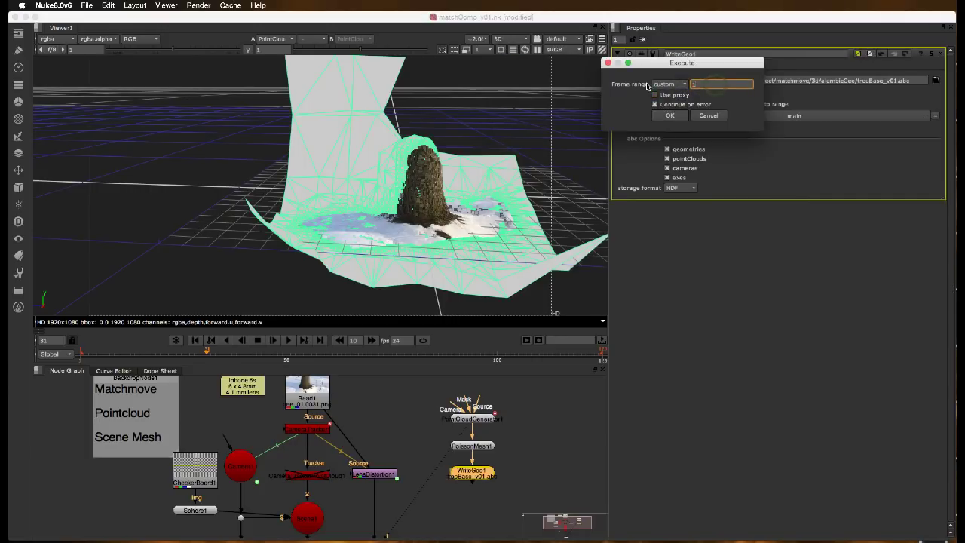
key(Return)
Step: Move the PoissonMesh and WriteGeo nodes closer beneath the PointCloudGenerator and disable all three nodes
middle_drag(433, 481, 485, 451)
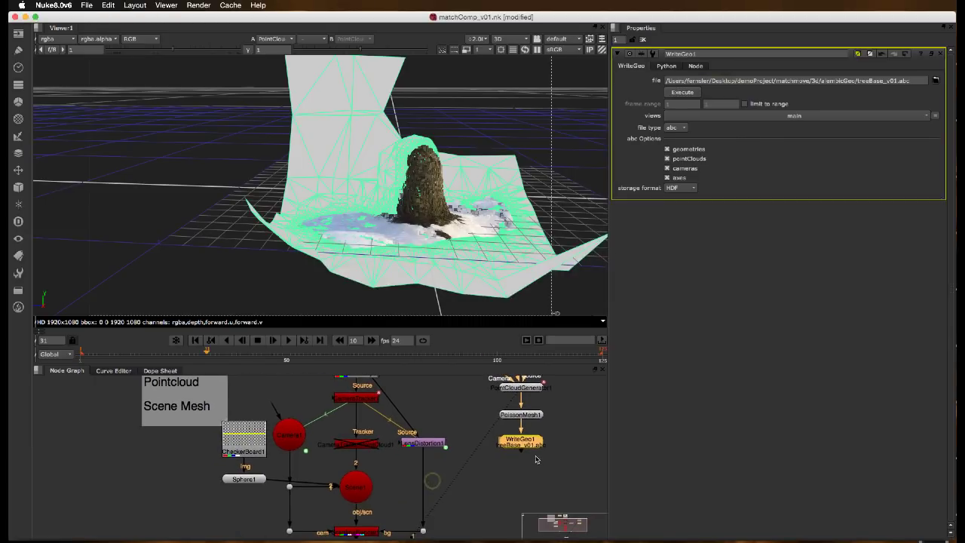
drag(524, 443, 525, 407)
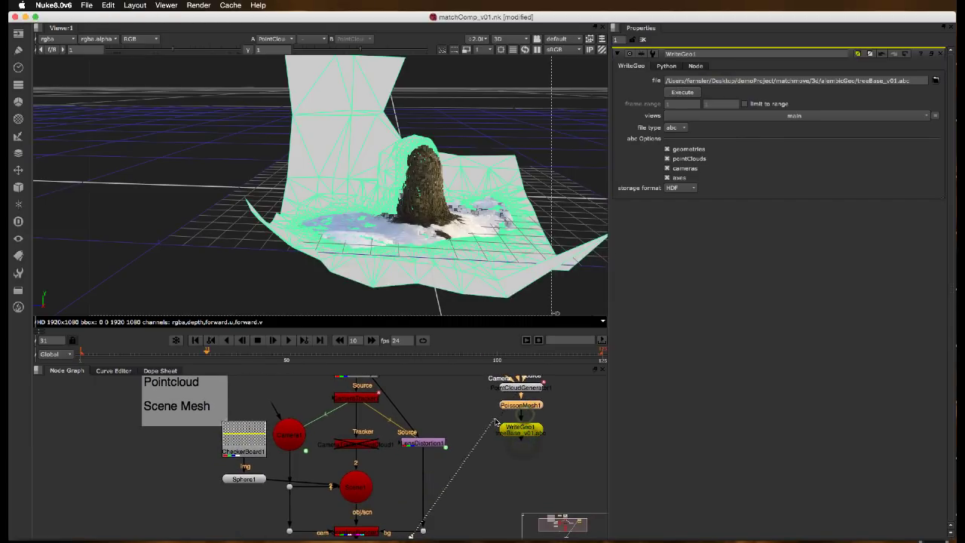
scroll(495, 417, left, 1)
scroll(494, 417, down, 4)
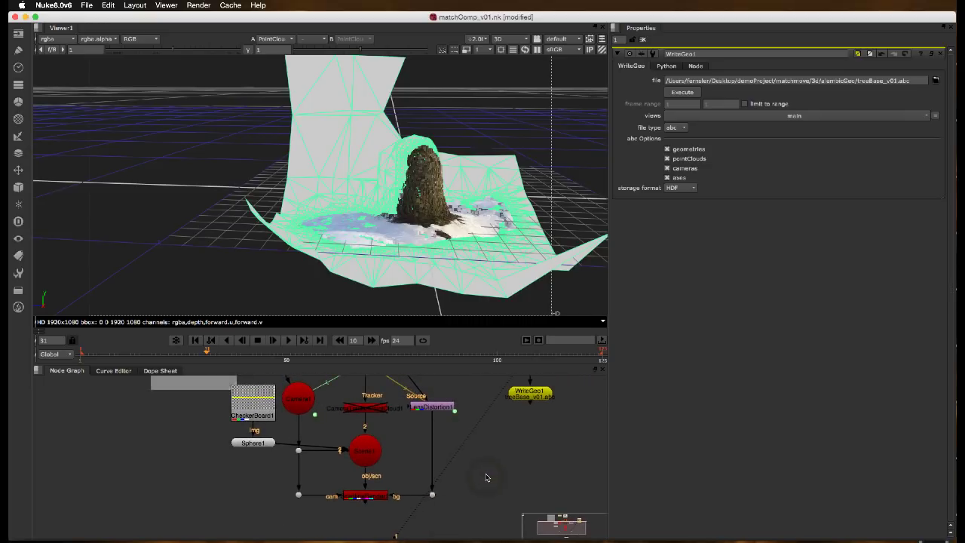
scroll(521, 436, up, 4)
scroll(521, 435, right, 1)
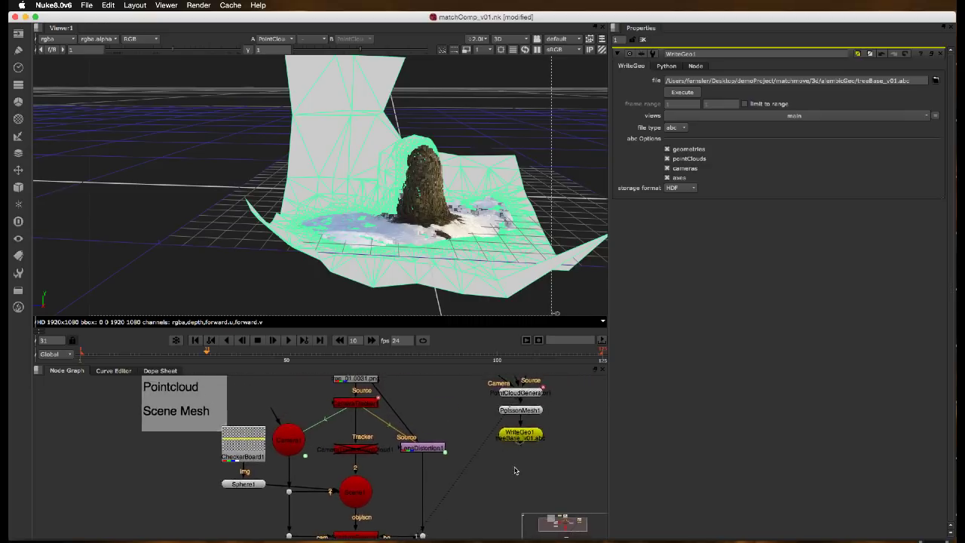
click(520, 429)
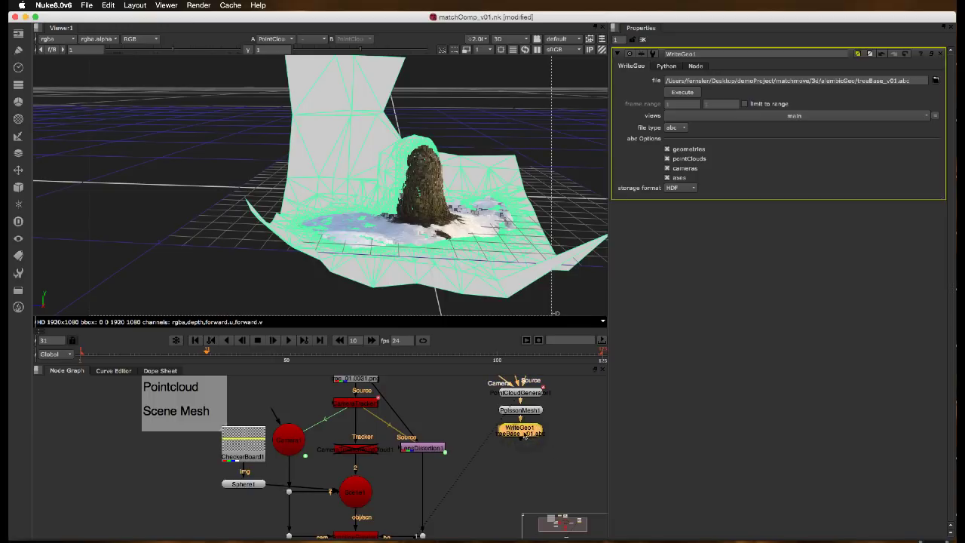
drag(564, 458, 483, 363)
key(d)
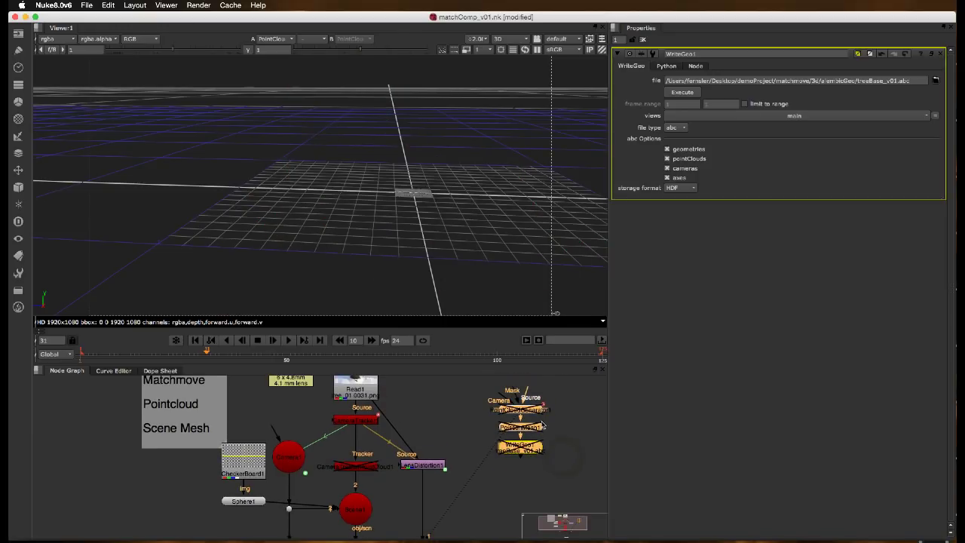
Step: Reposition the disabled PointCloudGenerator, PoissonMesh and WriteGeo nodes and add a ReadGeo node beneath WriteGeo
drag(527, 449, 502, 426)
middle_drag(510, 460, 526, 445)
click(506, 460)
key(Tab)
text(re)
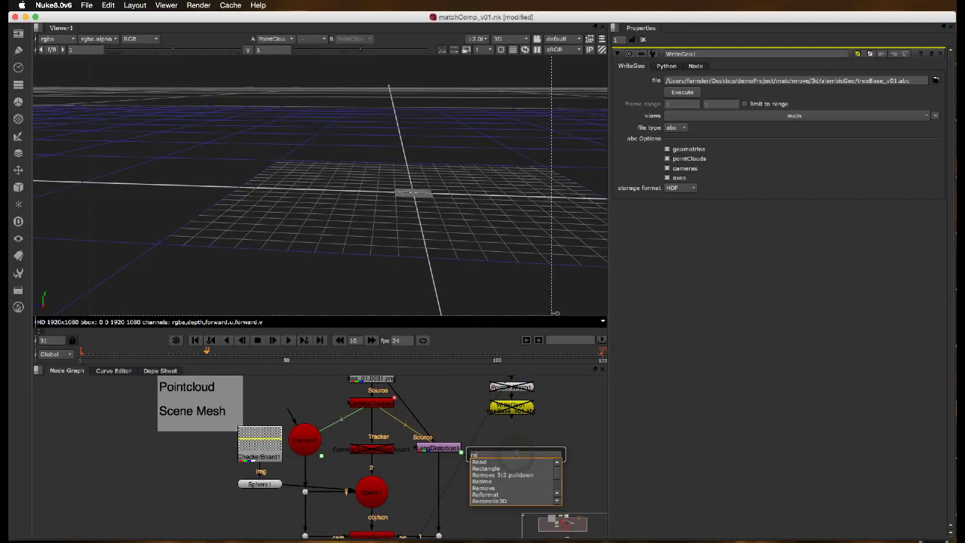
text(adgeo)
key(Return)
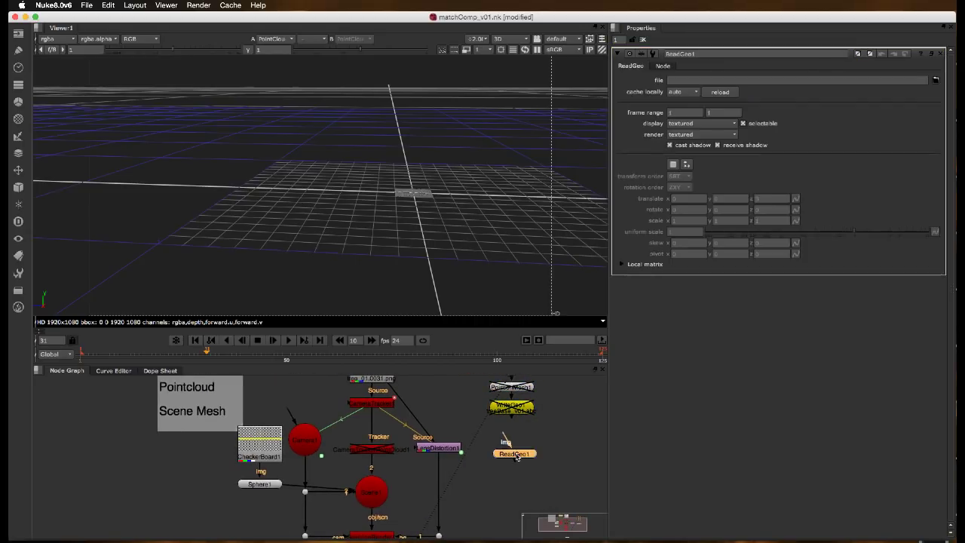
Step: Load treeBase_v01.abc from matchmove/3d/alembicGeo into the ReadGeo node and view the mesh in 3D
click(938, 79)
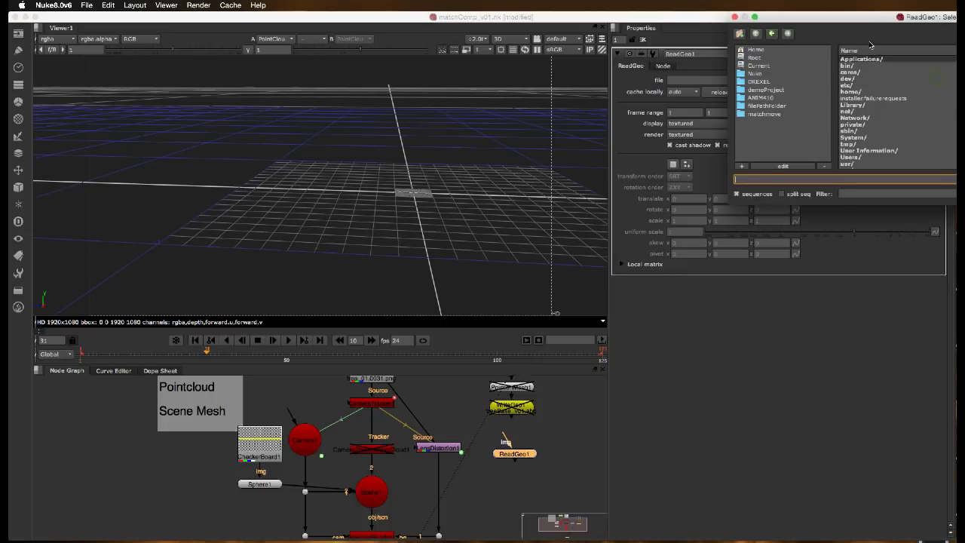
click(564, 172)
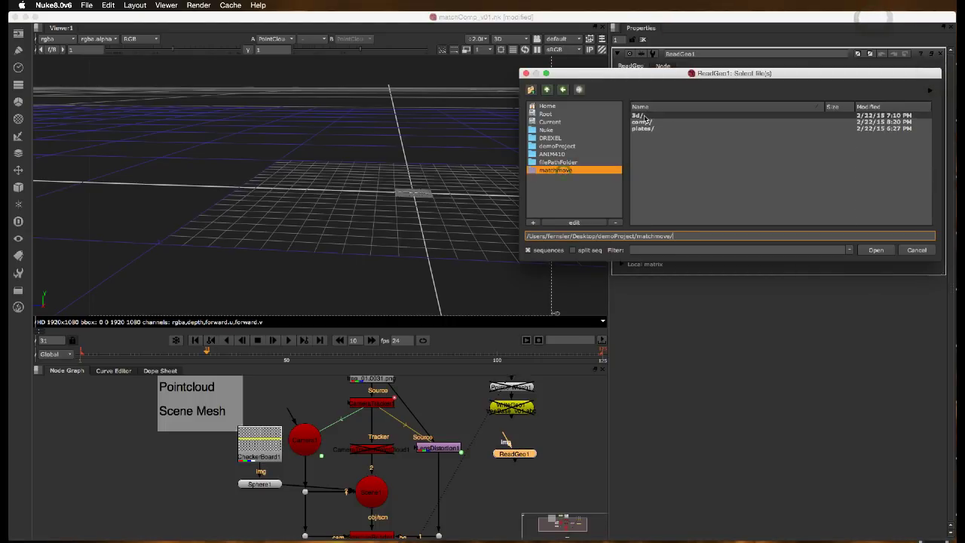
click(642, 116)
click(651, 116)
double_click(659, 122)
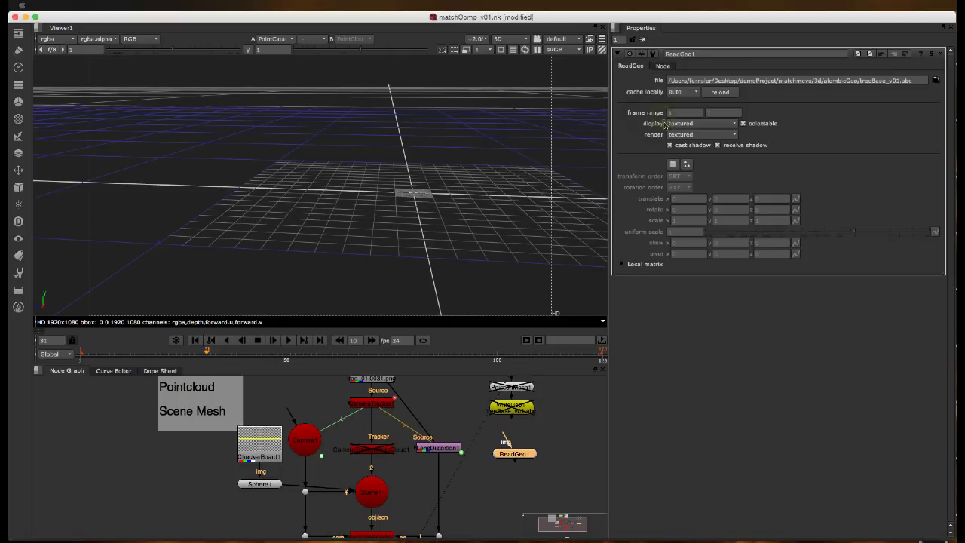
click(531, 428)
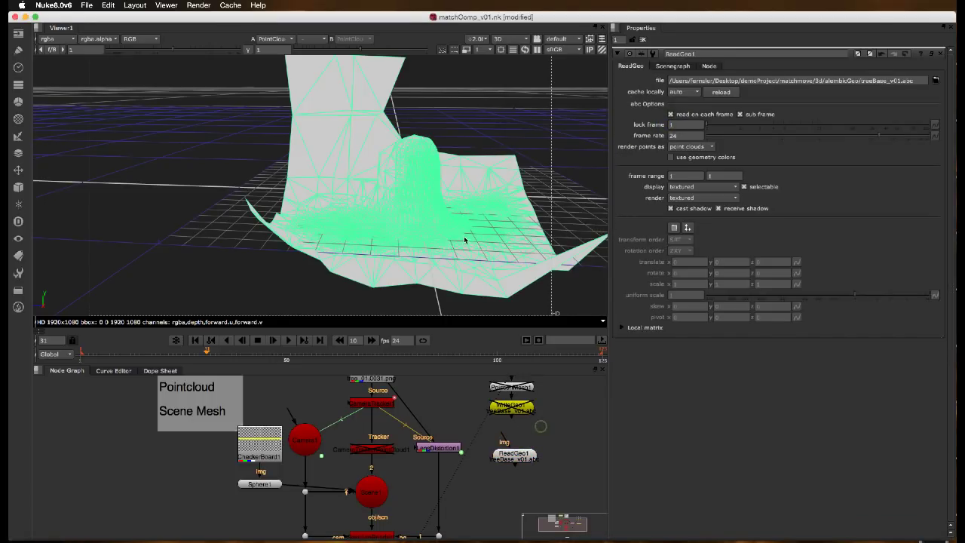
drag(482, 229, 522, 293)
Step: Replace the ReadGeo file with treeBase.abc and inspect that version of the mesh in the 3D view
click(934, 81)
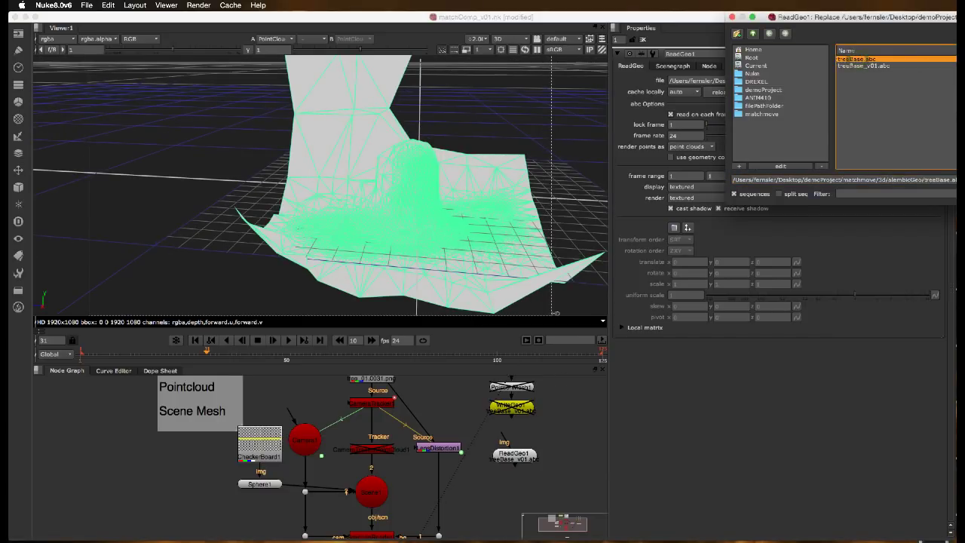
double_click(856, 59)
click(477, 83)
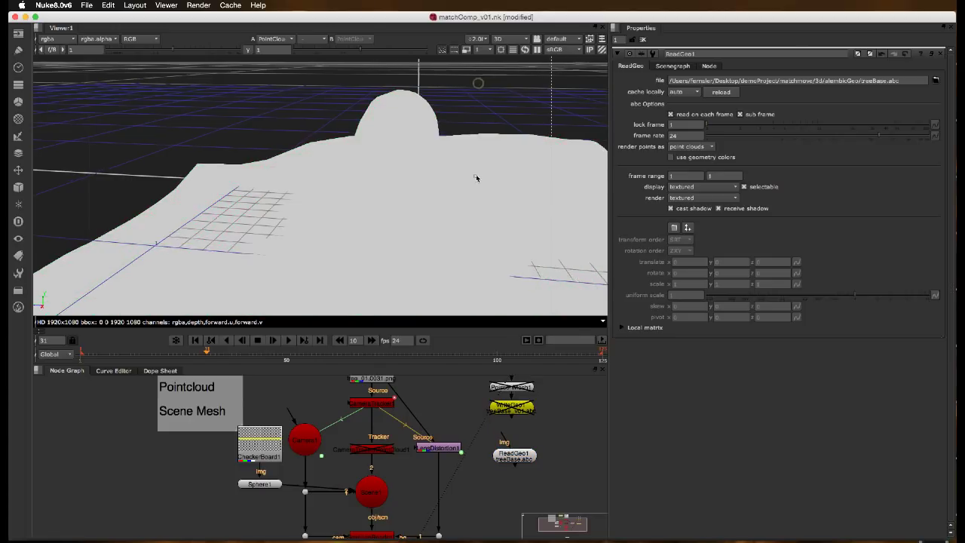
super+drag(476, 178, 532, 196)
click(515, 161)
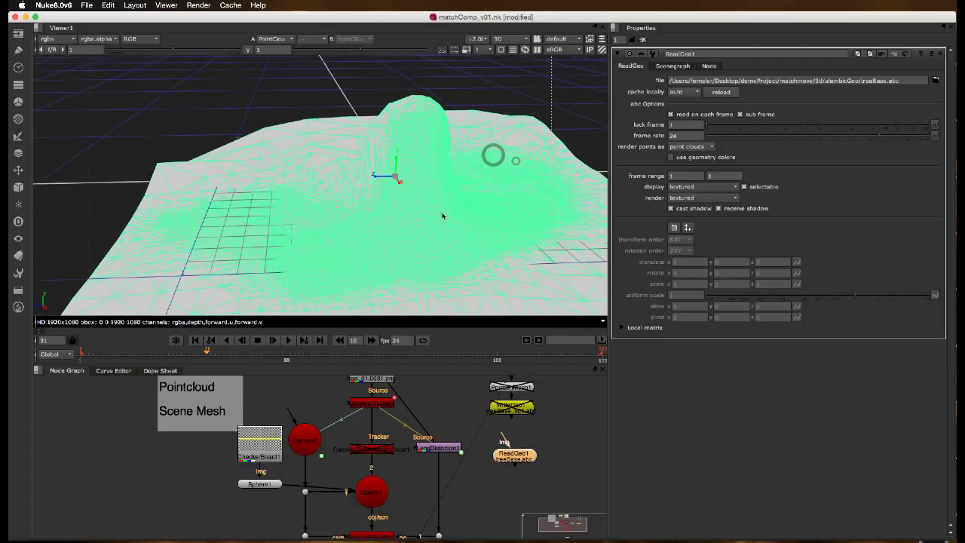
Step: Delete the ReadGeo node and add a fresh ReadGeo node beneath the WriteGeo node
click(520, 455)
key(Delete)
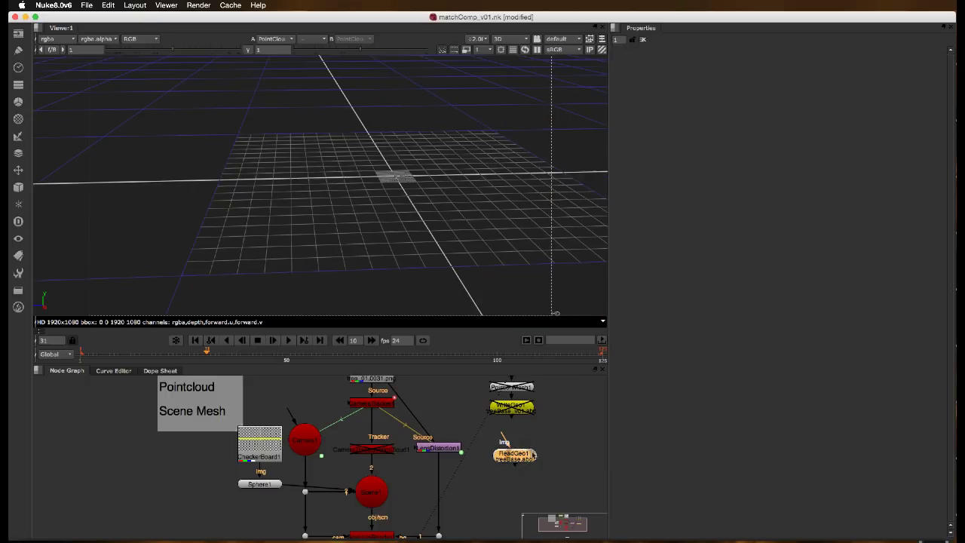
key(Tab)
text(read)
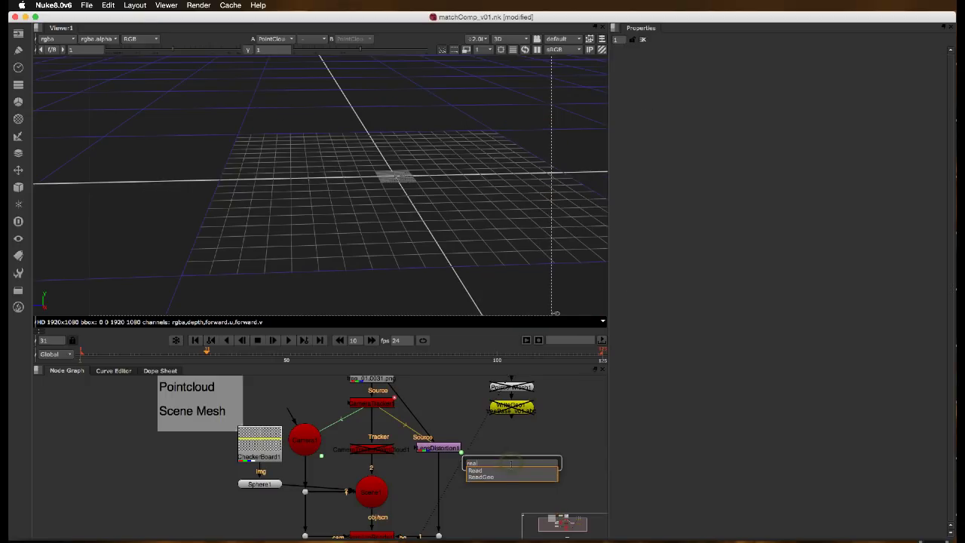
click(498, 478)
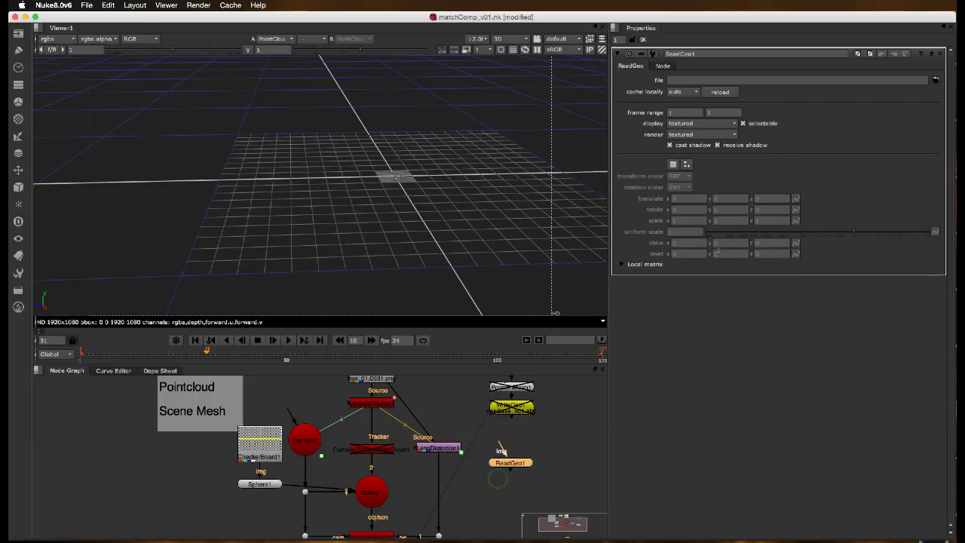
Step: Set the new ReadGeo node's file to treeBase_v01.abc in matchmove/3d/alembicGeo and check the exported mesh
click(936, 79)
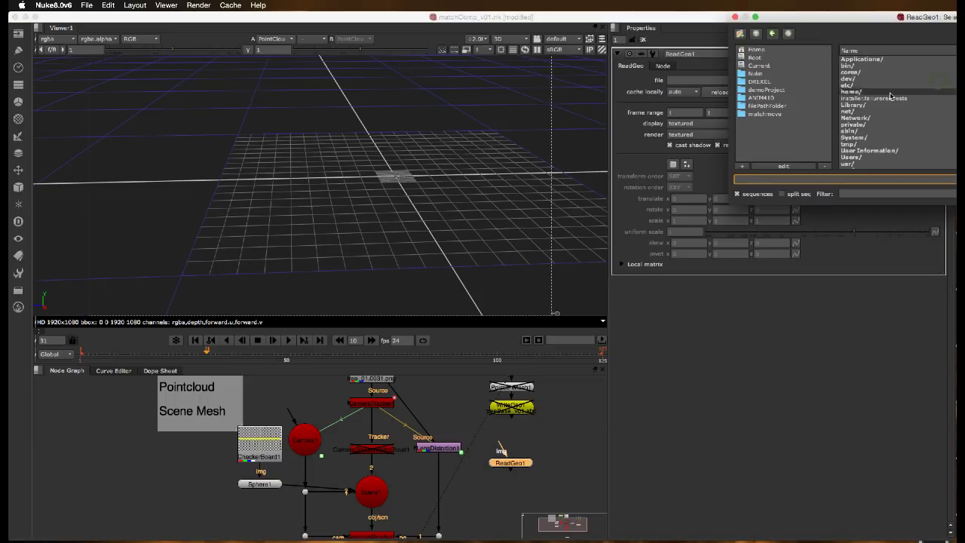
click(764, 114)
double_click(871, 60)
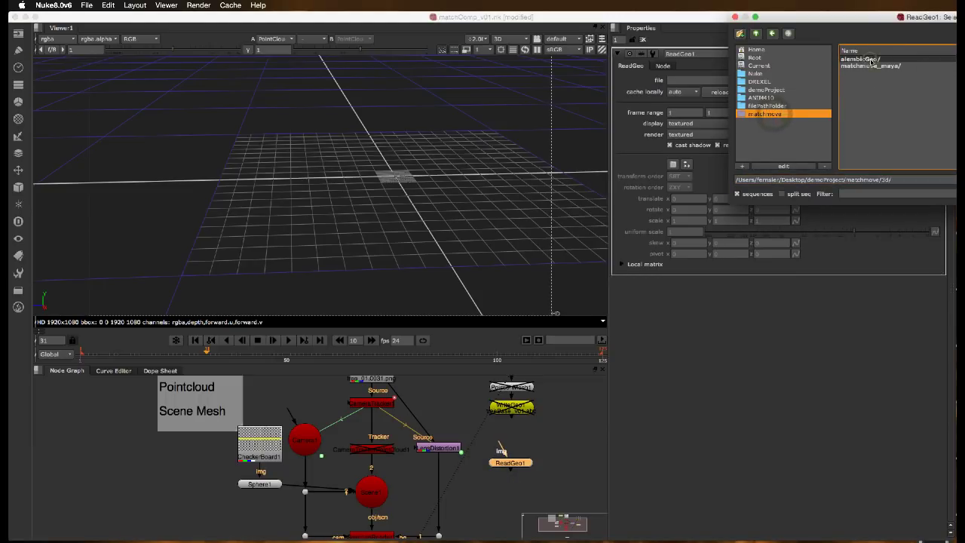
click(888, 66)
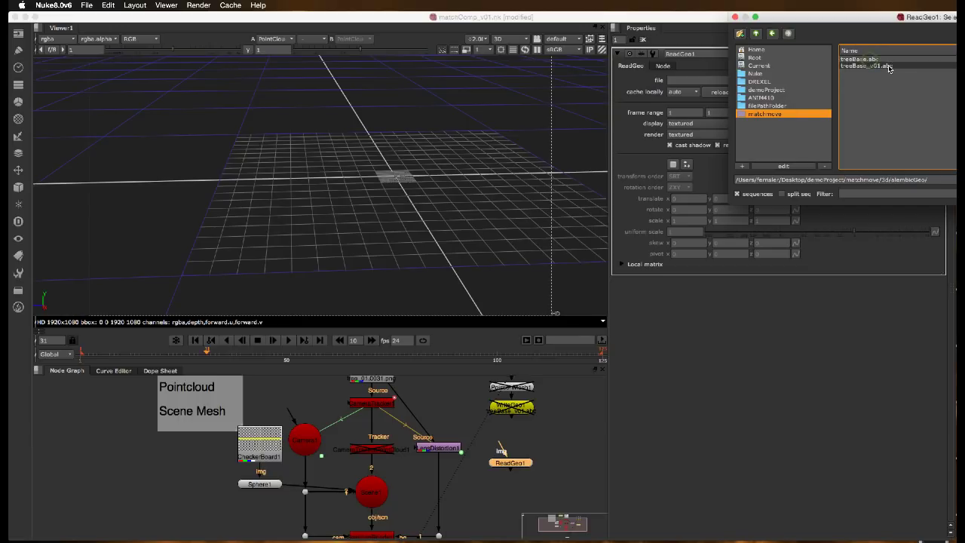
double_click(887, 66)
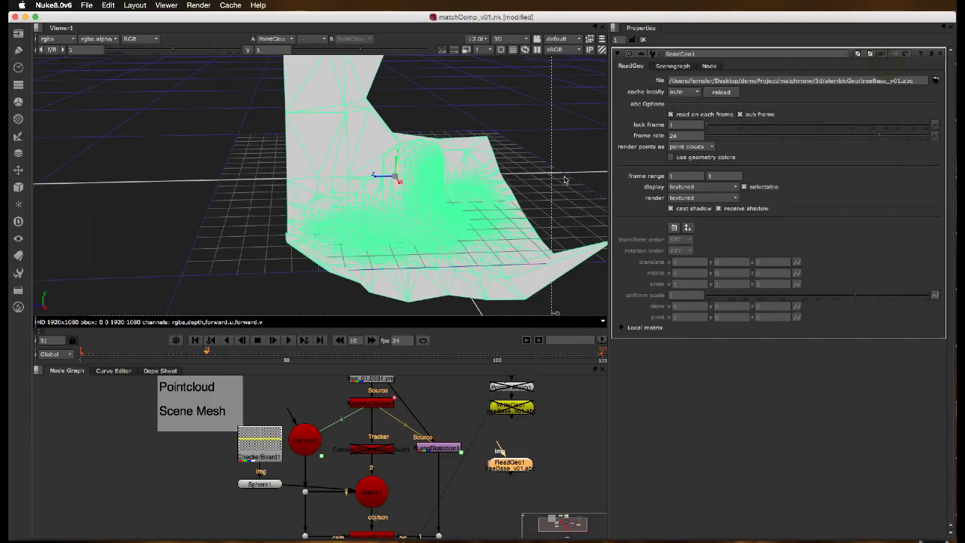
ctrl+drag(563, 179, 506, 213)
ctrl+drag(590, 210, 619, 218)
ctrl+drag(563, 194, 510, 225)
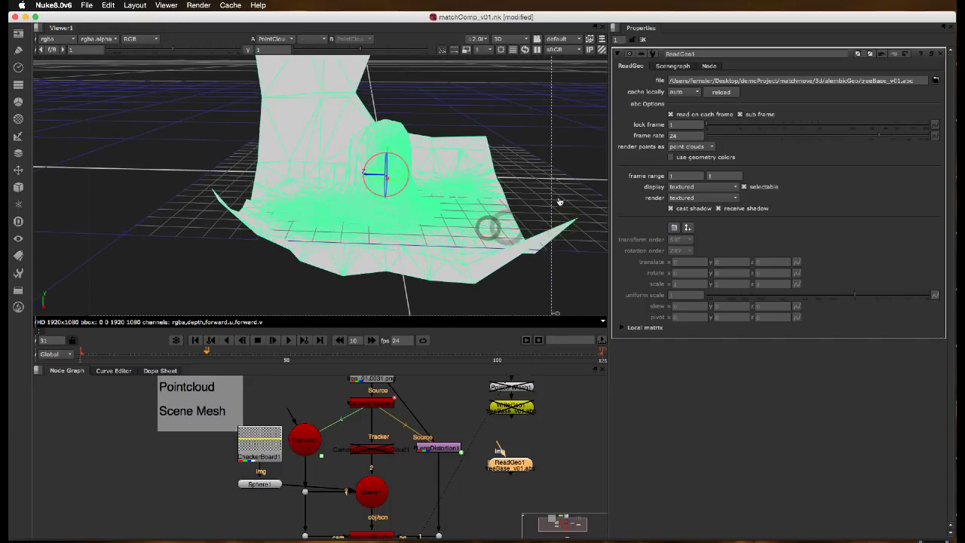
Step: Switch to Maya and import the Alembic file treeBase.abc from matchmove/3d/alembicGeo
key(super+Tab)
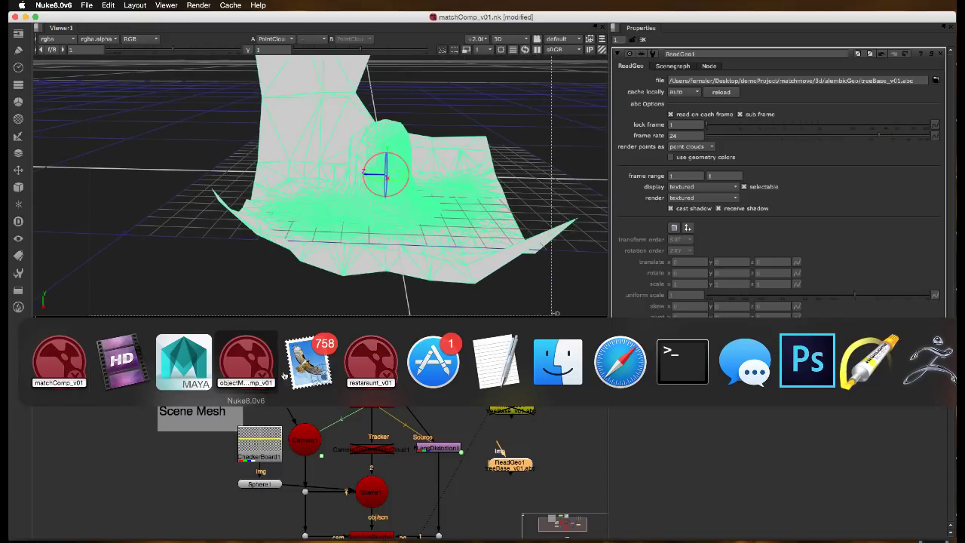
click(197, 372)
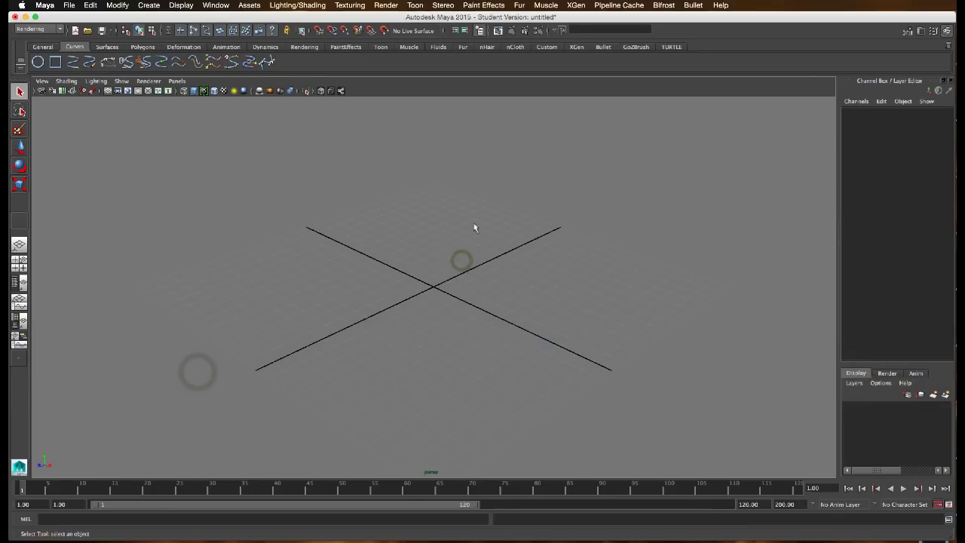
click(618, 6)
mouse_move(637, 22)
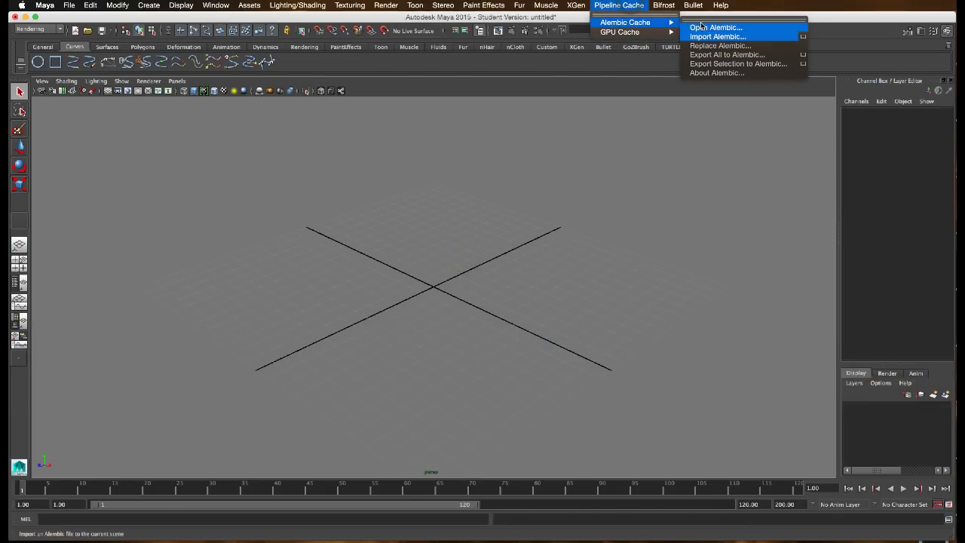
click(715, 36)
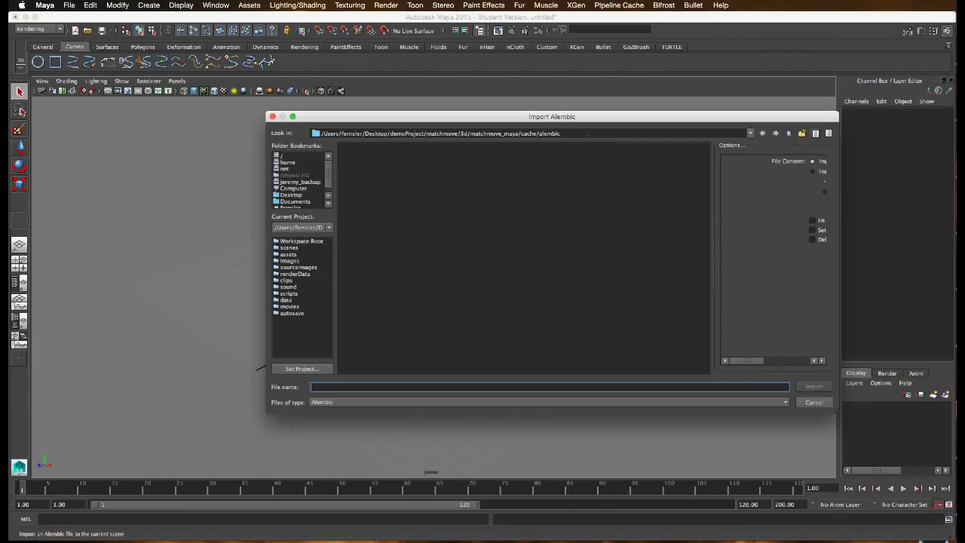
click(789, 133)
click(789, 134)
click(789, 133)
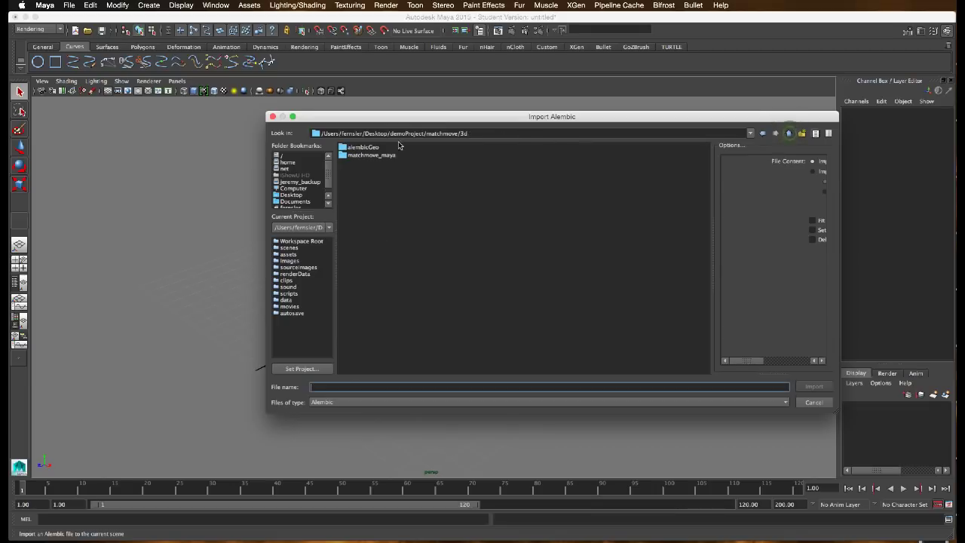
double_click(359, 147)
click(369, 155)
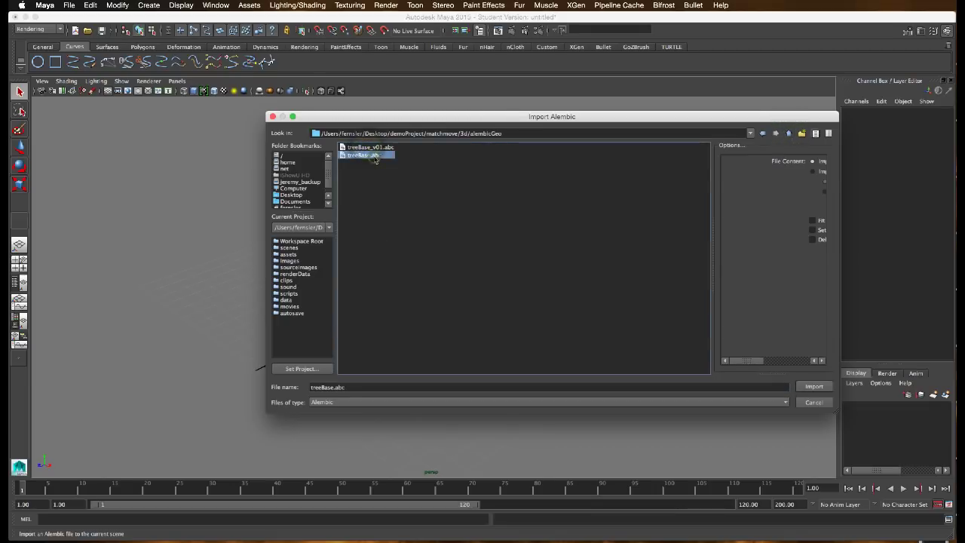
double_click(365, 156)
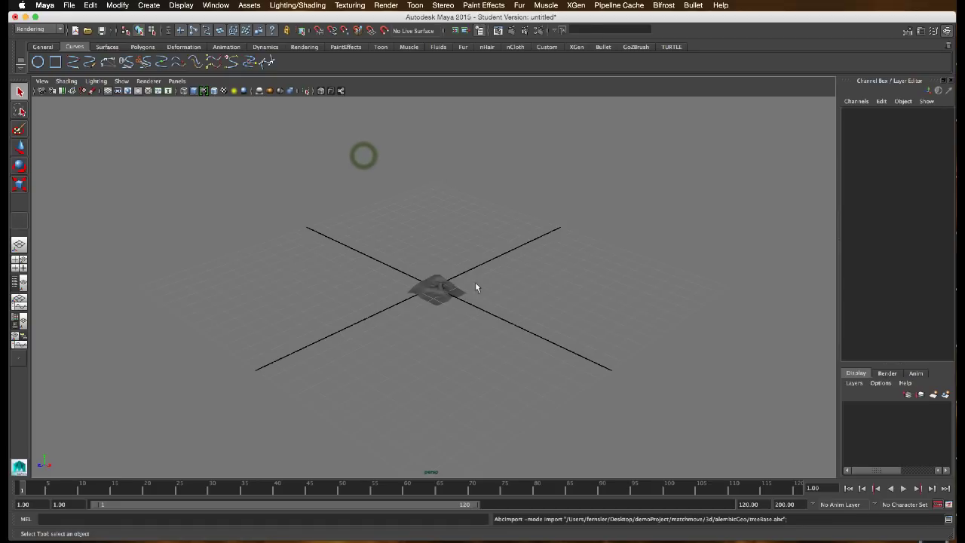
Step: Frame the imported mesh and examine the surface detail of the trunk and surrounding snow
key(f)
click(652, 215)
alt+drag(591, 239, 536, 207)
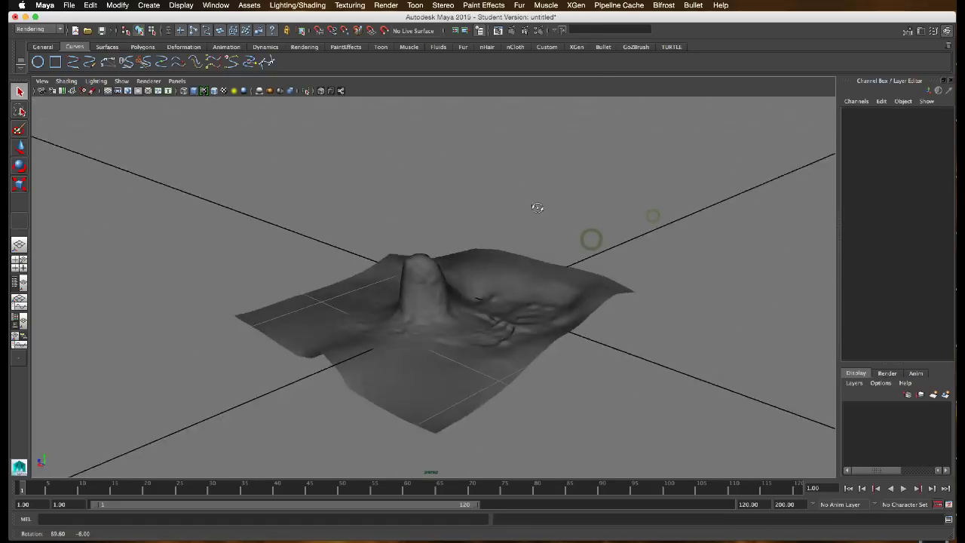
scroll(536, 207, up, 10)
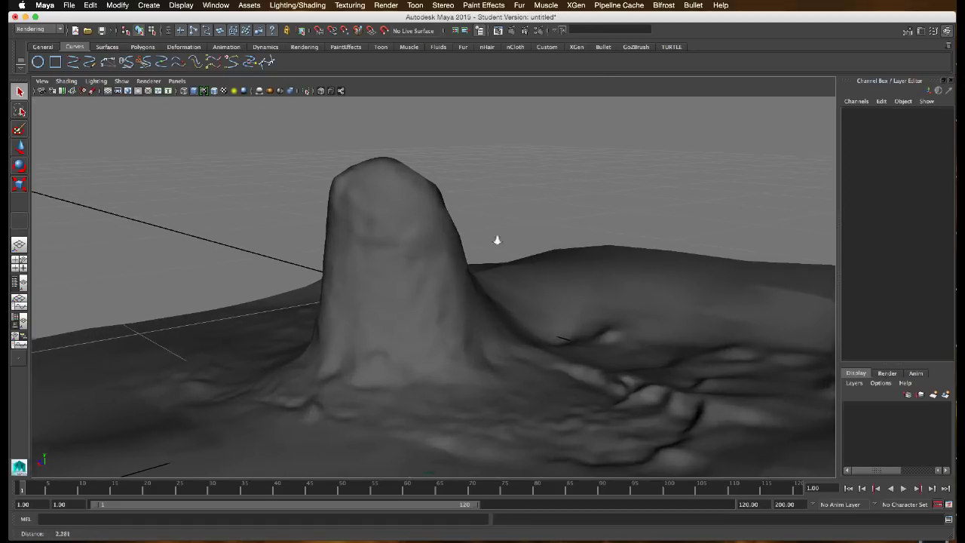
alt+drag(497, 240, 442, 191)
Step: Delete the imported treeBase mesh and import the Alembic file treeBase_v01.abc in its place
click(466, 173)
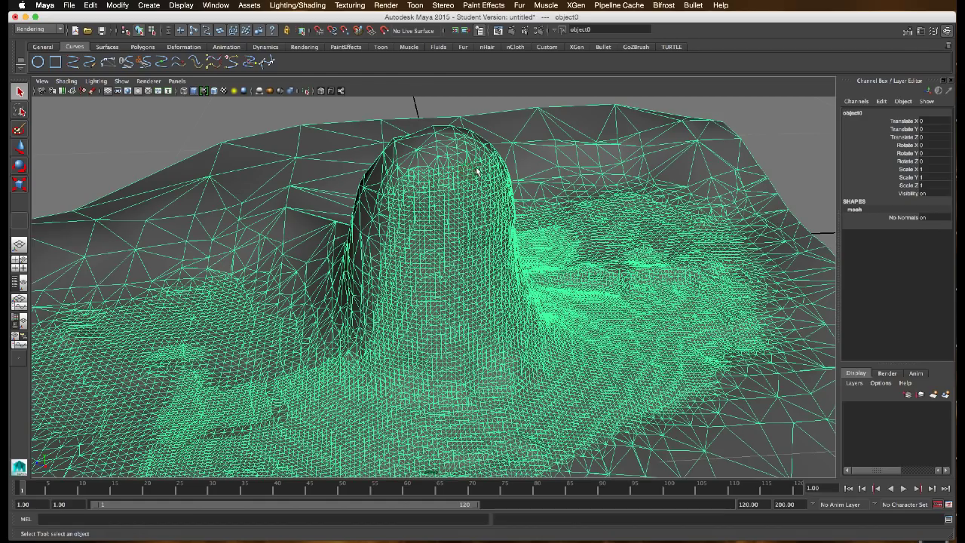
key(Delete)
click(618, 5)
mouse_move(630, 24)
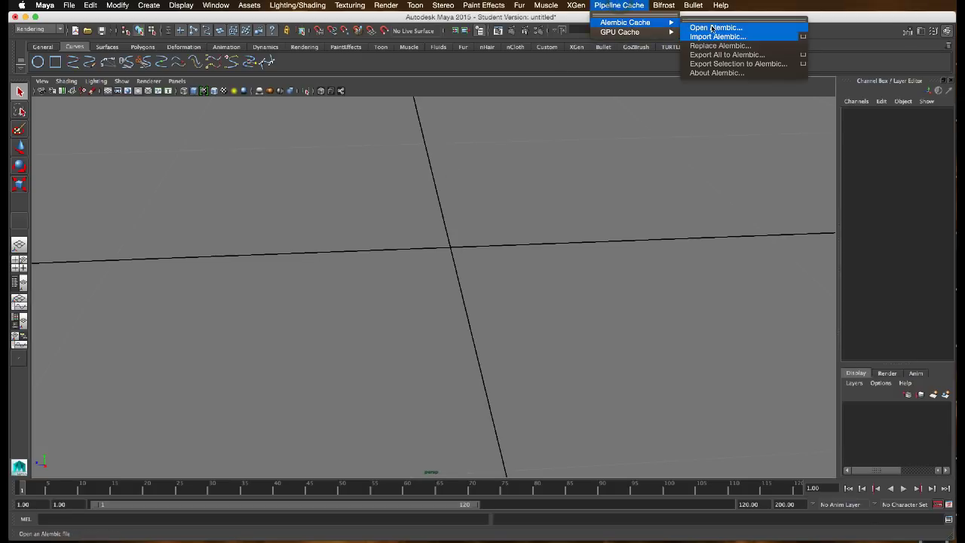
click(712, 35)
double_click(369, 154)
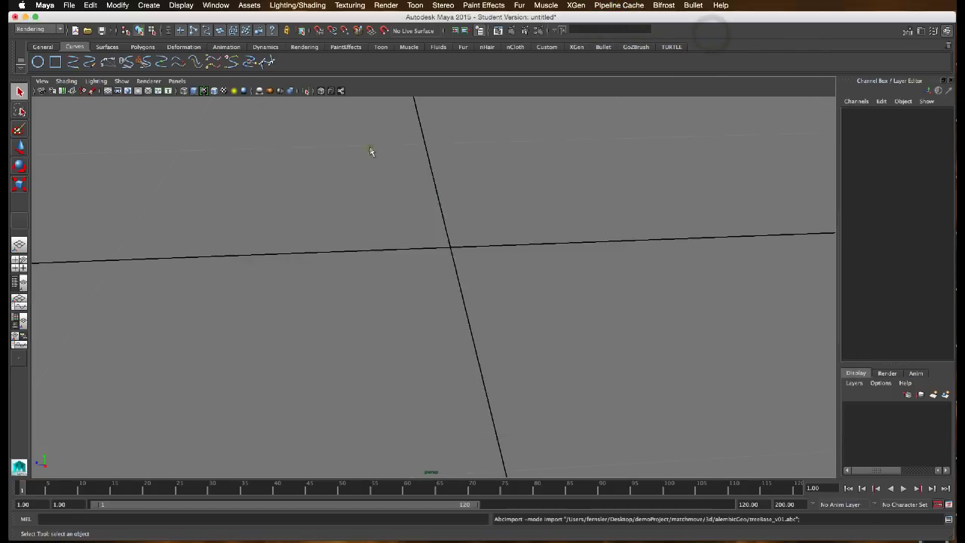
Step: Switch the imported mesh to face selection and delete the tall upright faces behind the trunk
alt+drag(557, 217, 455, 211)
click(457, 212)
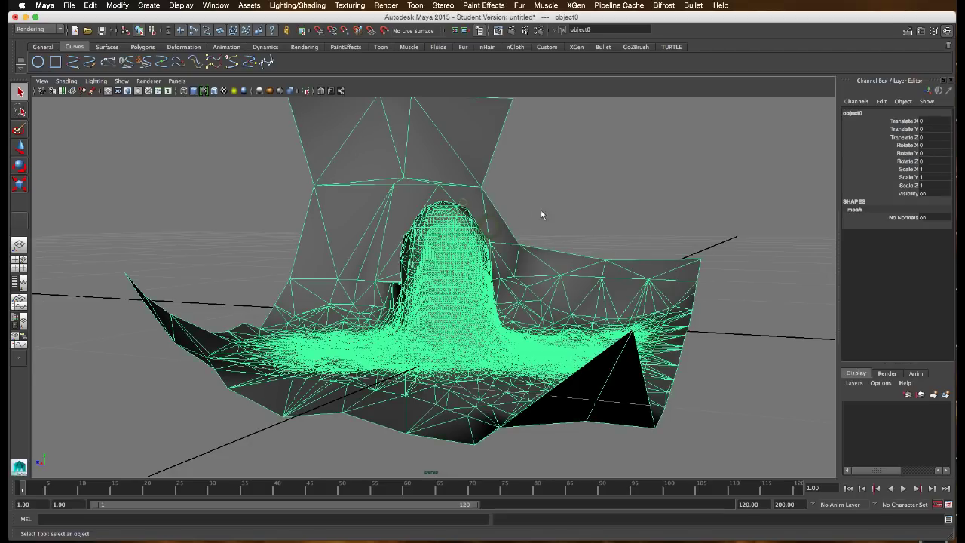
alt+right_drag(540, 213, 470, 211)
alt+drag(470, 211, 512, 209)
right_drag(467, 210, 422, 243)
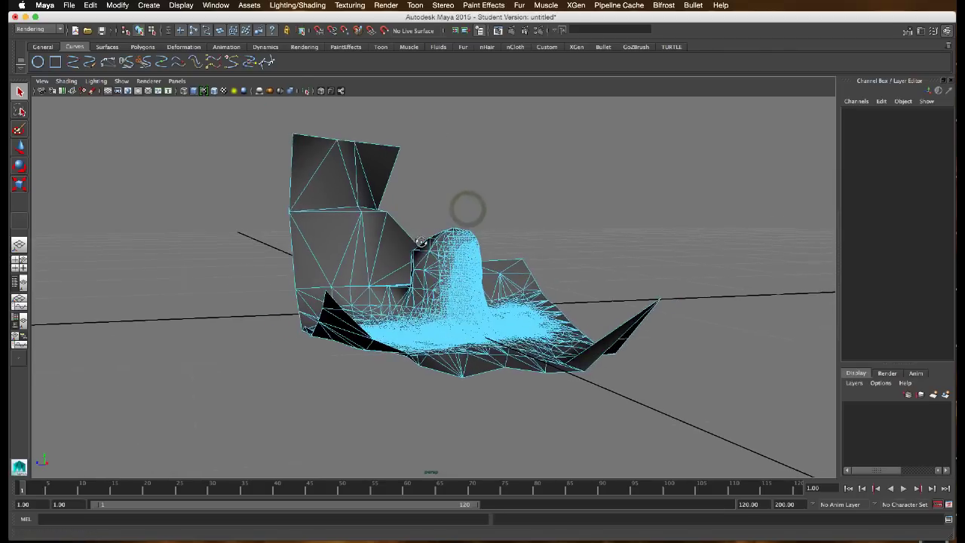
alt+drag(421, 242, 465, 234)
drag(254, 122, 389, 248)
alt+drag(388, 248, 433, 200)
key(Delete)
Step: Delete the stray faces behind the trunk and the large upturned corner faces at the border of the snow mesh
drag(403, 368, 407, 367)
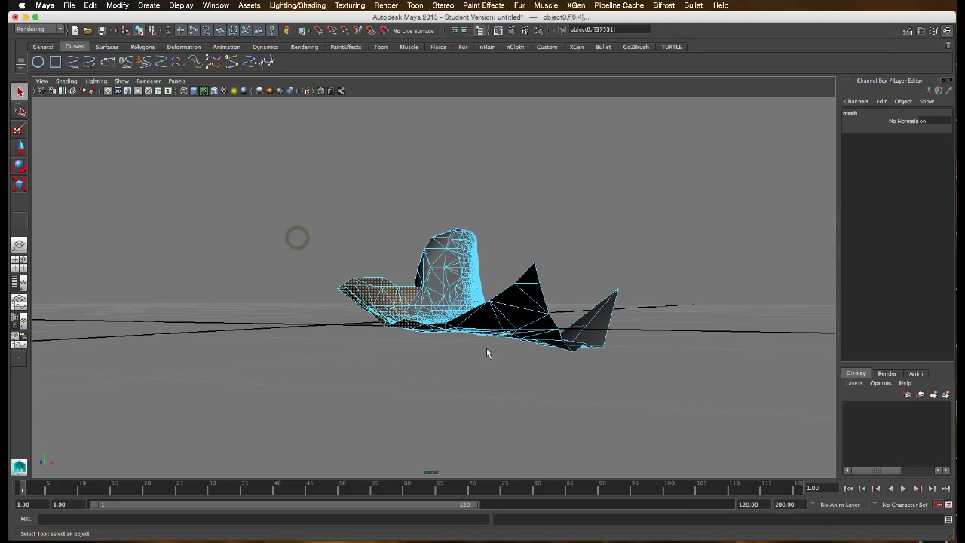
key(Delete)
alt+drag(581, 260, 639, 200)
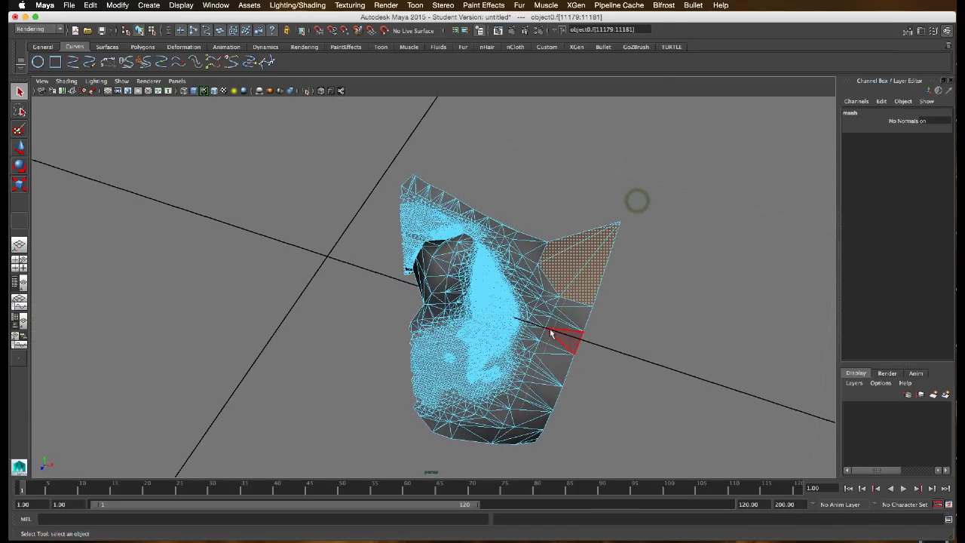
alt+drag(610, 332, 483, 345)
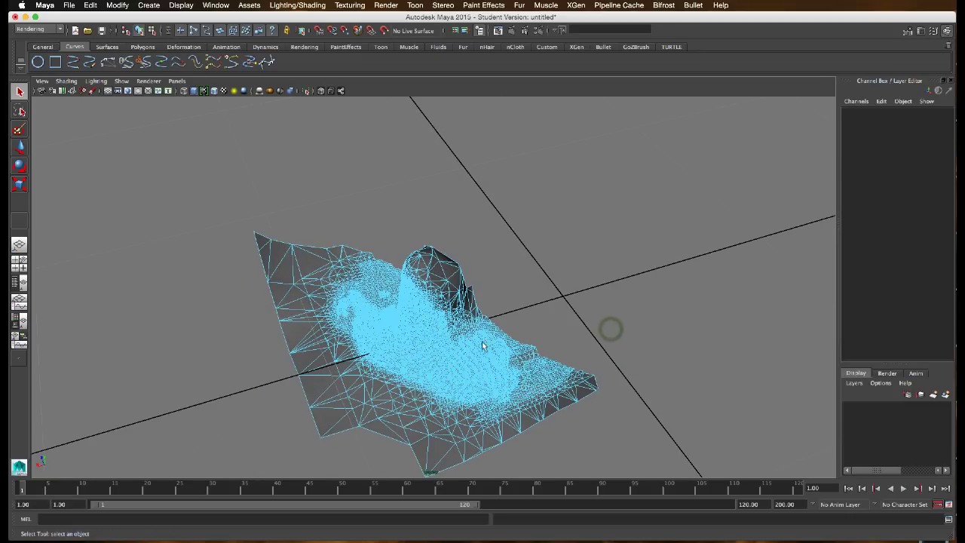
Step: Delete the strip of oversized faces along the snow mesh's outer edge and the stray faces on the opposite side
alt+drag(245, 237, 270, 244)
drag(296, 387, 314, 424)
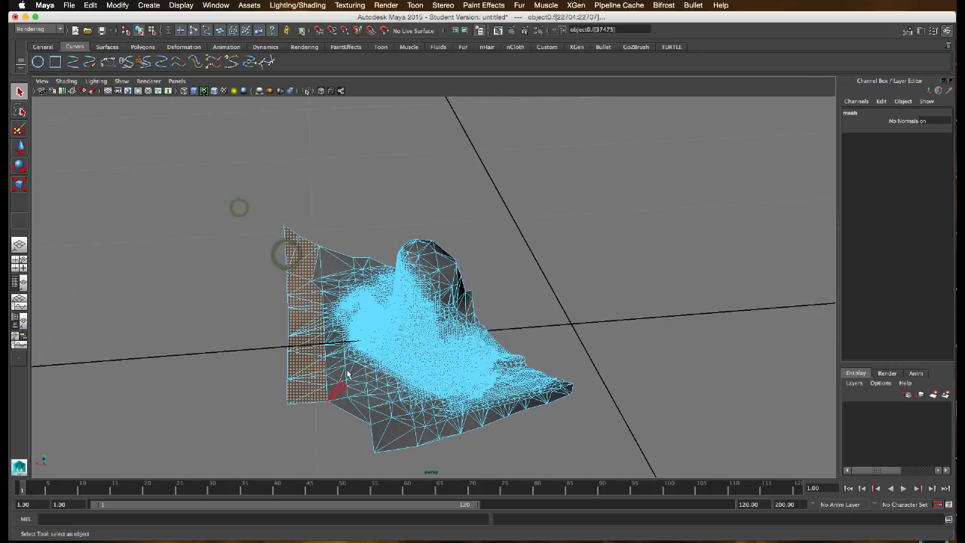
key(Delete)
alt+drag(279, 317, 599, 323)
key(Delete)
Step: Return the trimmed mesh to object selection, check its trunk and snow surface, and select the whole mesh
alt+drag(607, 258, 452, 294)
alt+right_drag(511, 255, 488, 338)
click(557, 242)
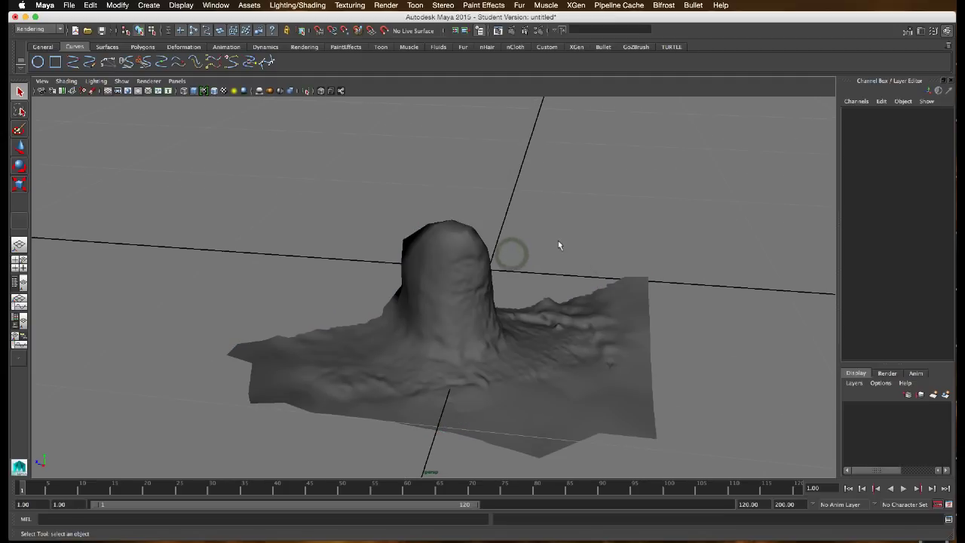
alt+right_drag(557, 242, 483, 365)
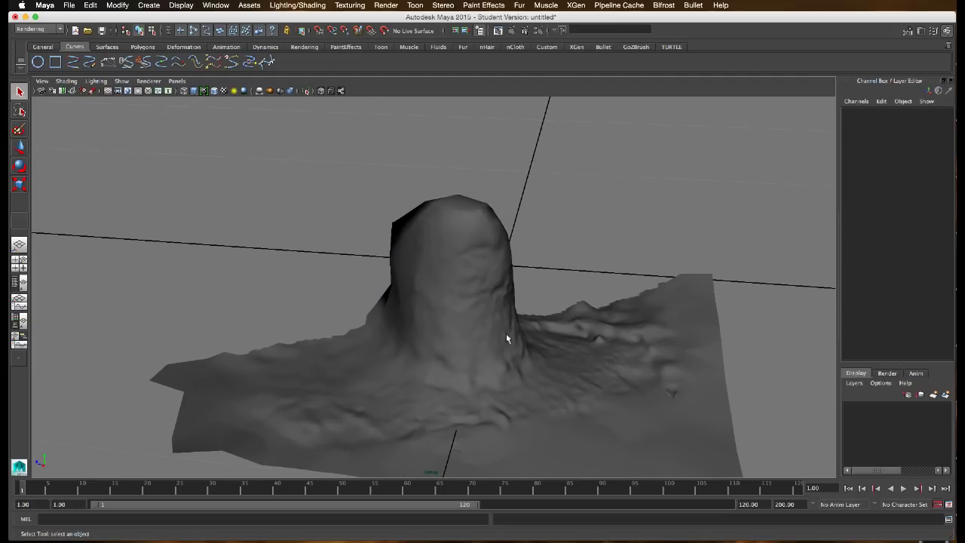
mouse_move(505, 339)
alt+mouse_down()
mouse_move(571, 323)
mouse_move(452, 334)
mouse_move(514, 340)
alt+mouse_up()
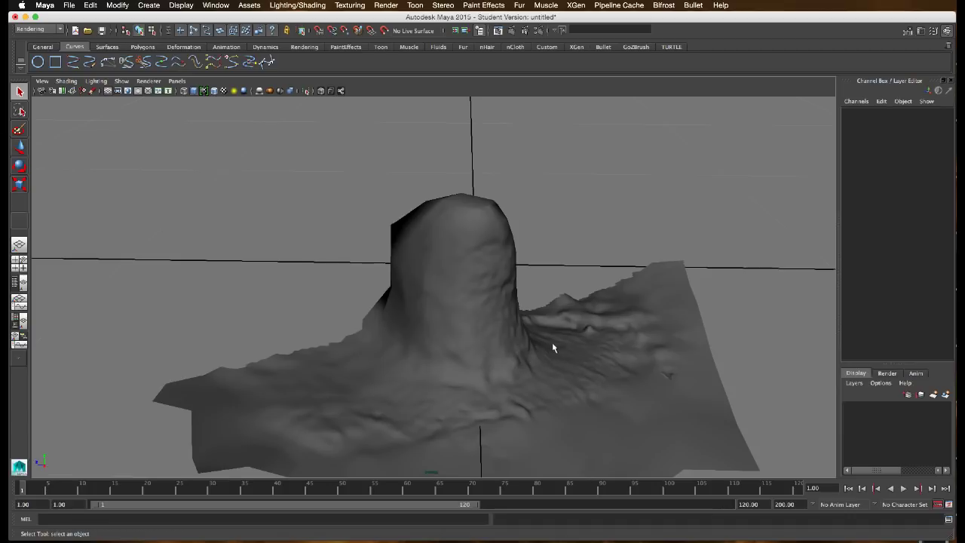
alt+middle_drag(553, 347, 532, 325)
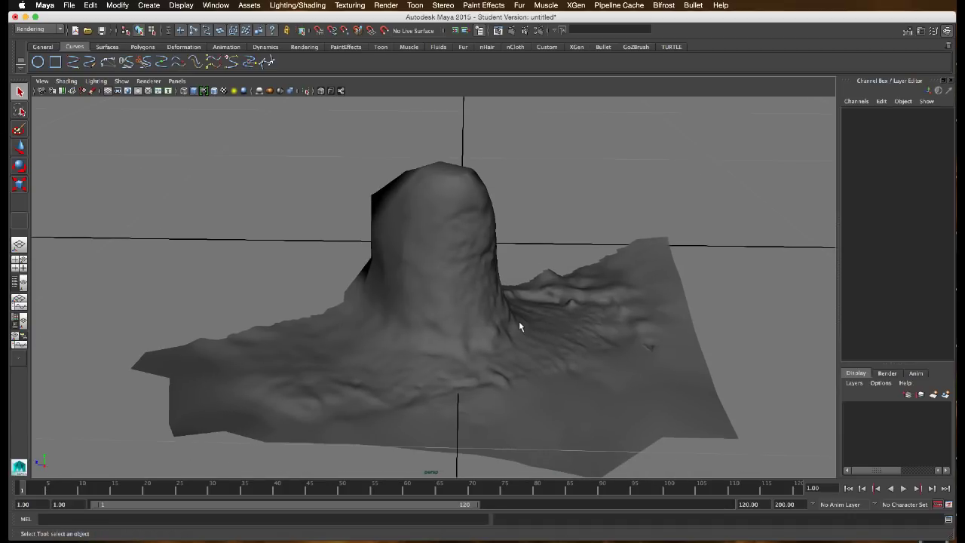
click(520, 321)
Step: Export the selected mesh to Alembic as treeBase_v01_mod.abc in the matchmove/3d/alembicGeo folder
click(618, 5)
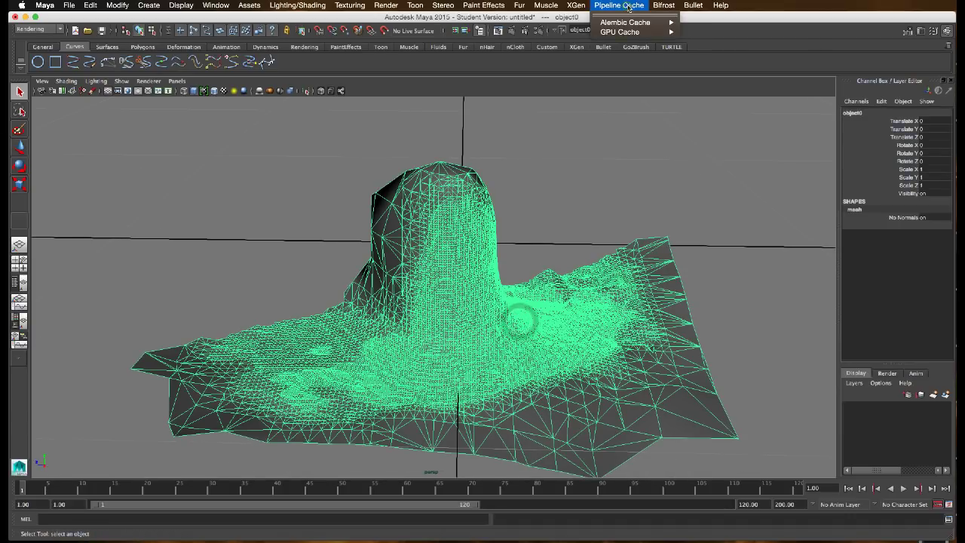
mouse_move(625, 22)
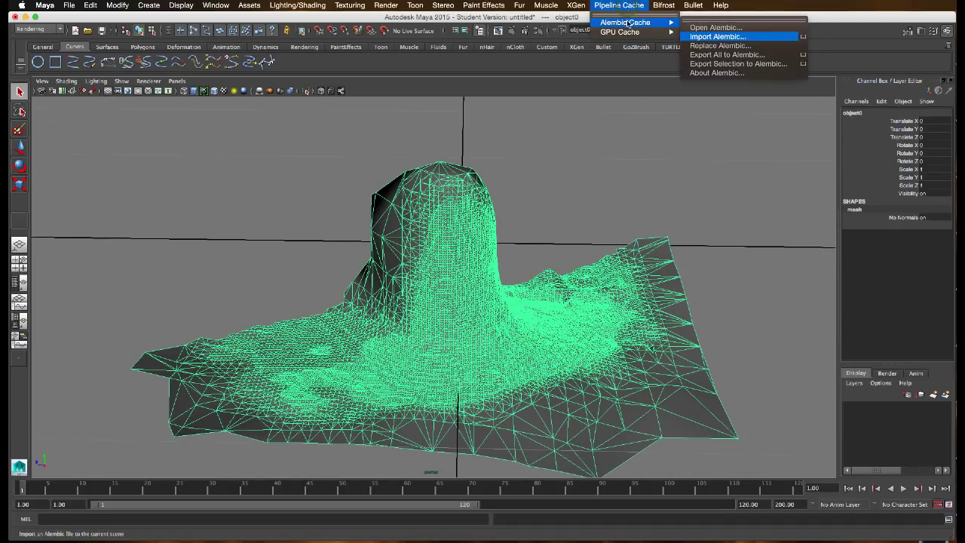
click(724, 64)
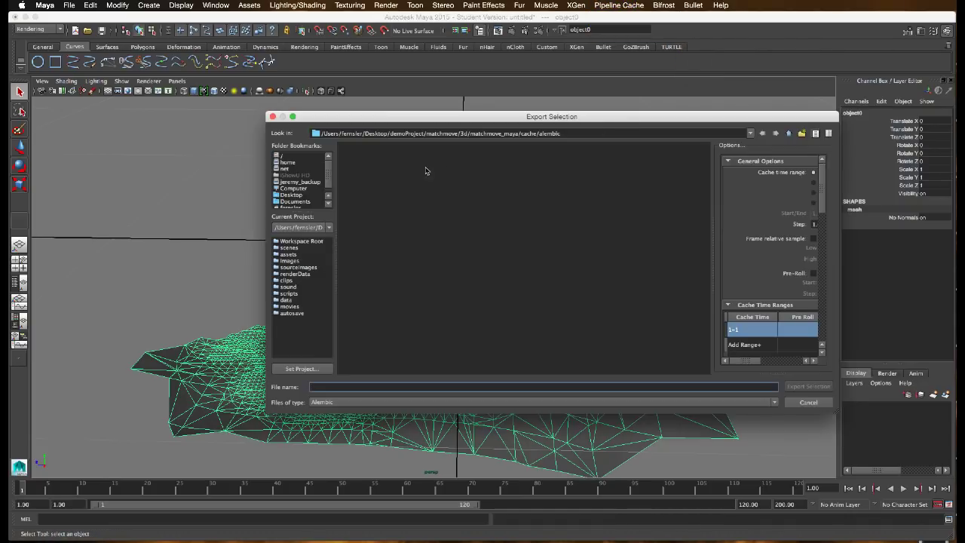
click(789, 134)
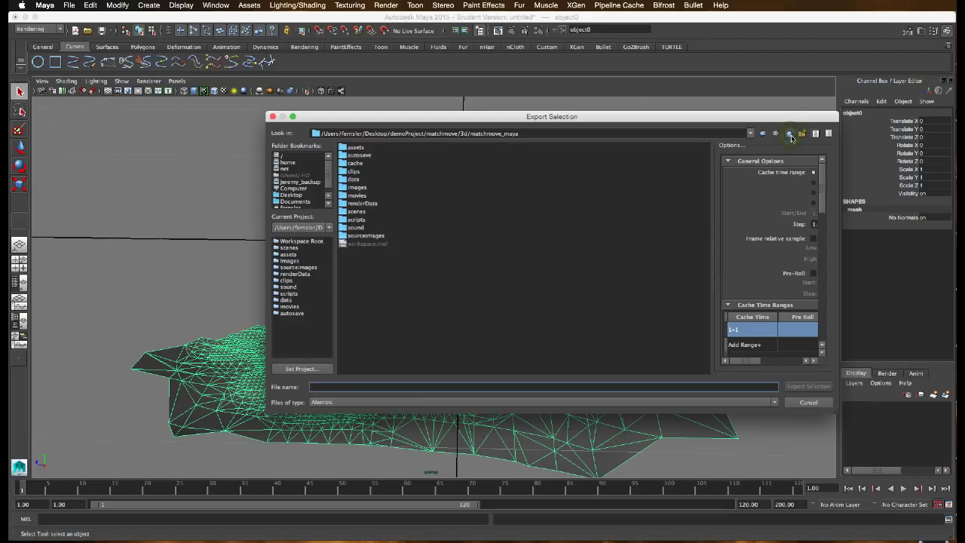
click(789, 134)
double_click(371, 146)
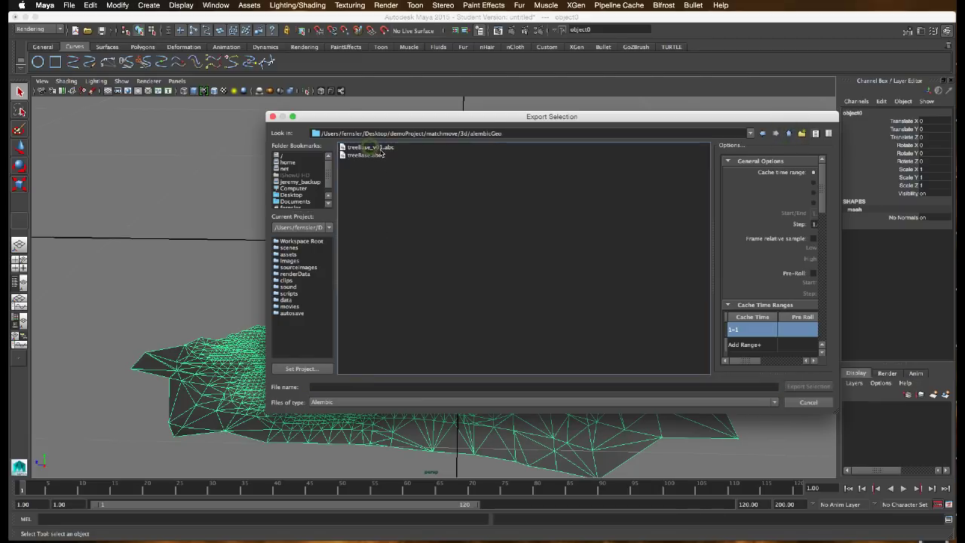
click(377, 147)
click(343, 386)
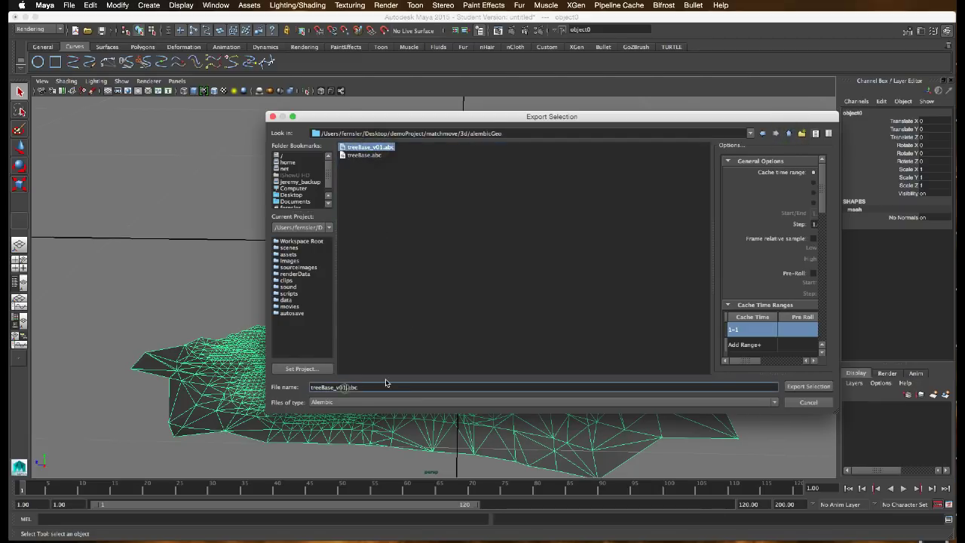
text(_mod)
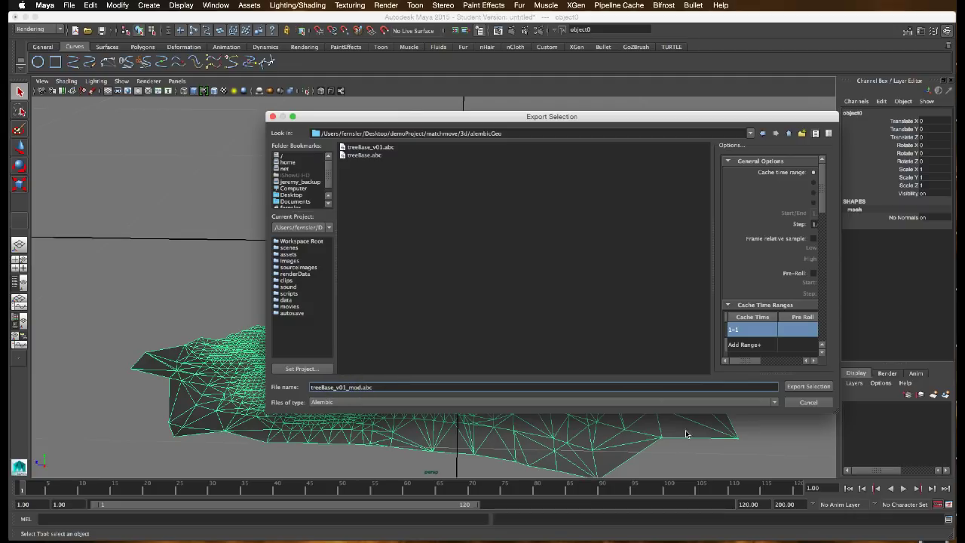
click(795, 387)
Step: Switch to the matchComp_v01 script in Nuke and replace the ReadGeo1 file with treeBase_v01_mod.abc
key(super+Tab)
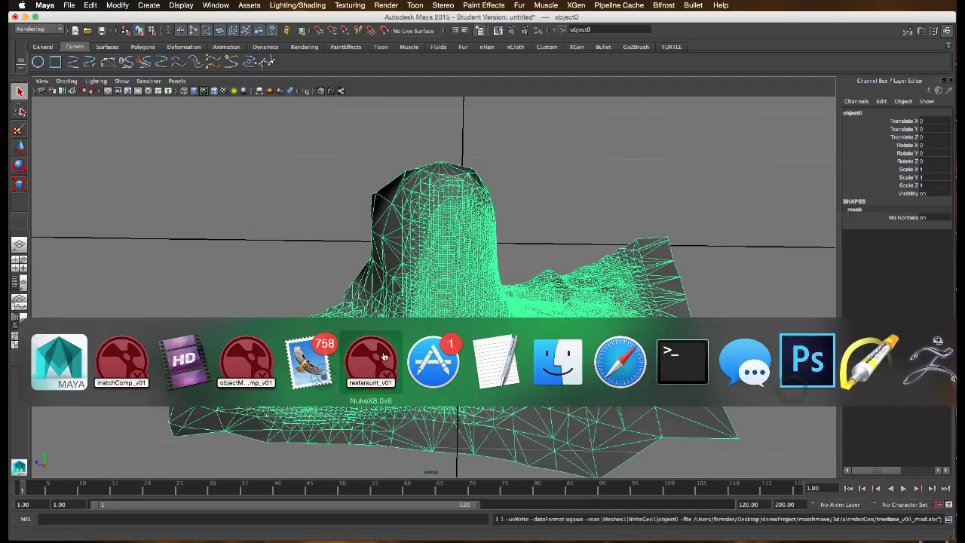
click(122, 360)
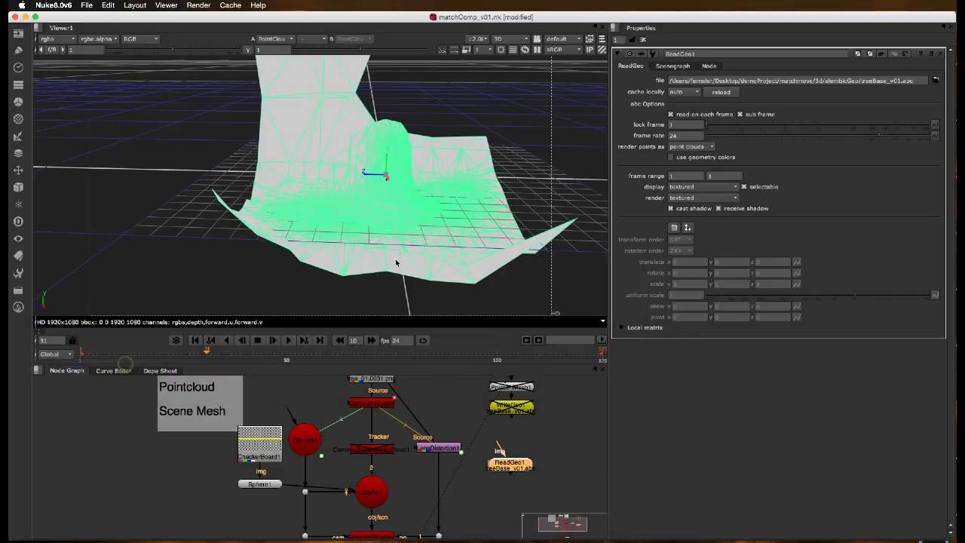
click(517, 465)
click(937, 80)
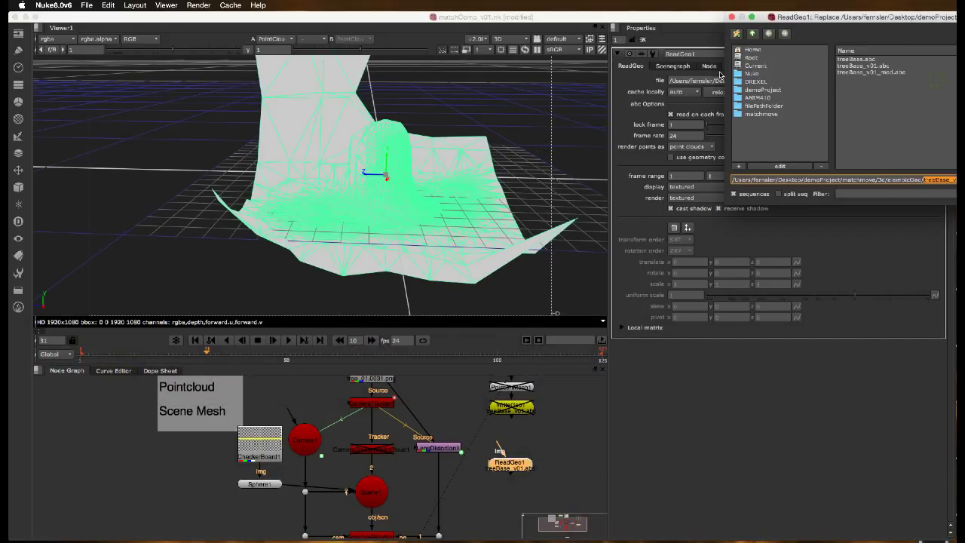
double_click(898, 72)
click(539, 168)
alt+drag(539, 167, 495, 201)
mouse_move(495, 201)
alt+middle_down()
mouse_move(536, 185)
mouse_move(495, 183)
alt+middle_up()
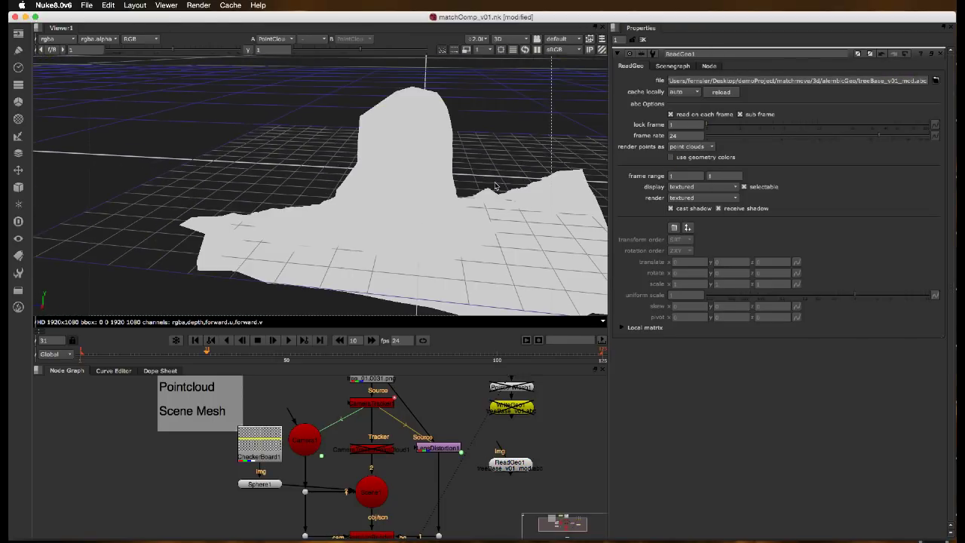
Step: Connect the ReadGeo1 node to the Scene node, leaving room above it for another node
middle_drag(479, 438, 454, 436)
scroll(455, 436, up, 3)
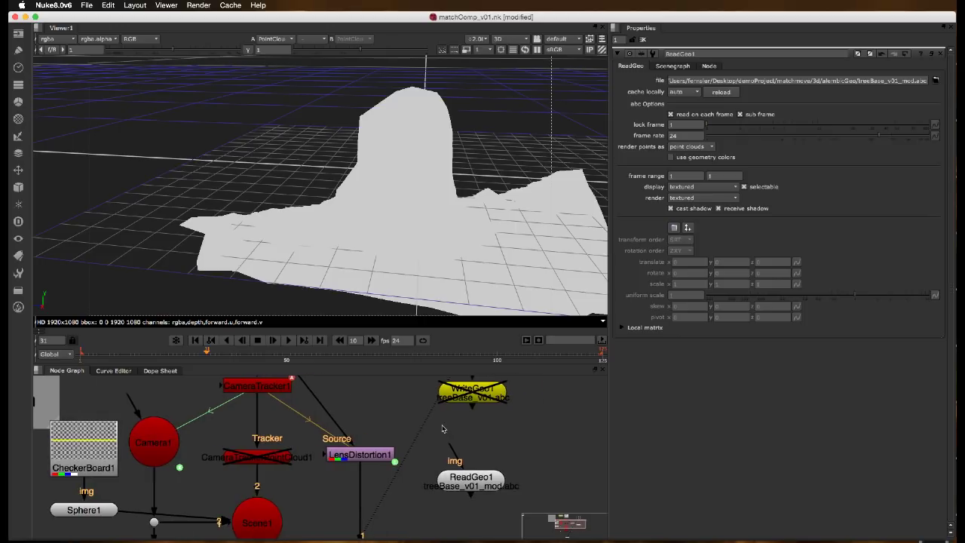
scroll(449, 448, down, 5)
drag(478, 457, 499, 483)
Step: Add a Project3D node above ReadGeo1 in the node graph
key(Tab)
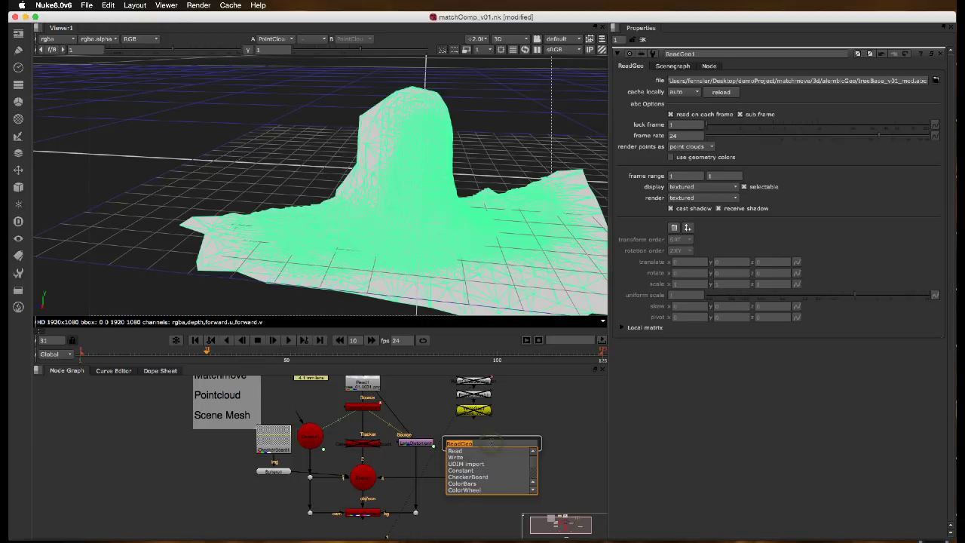
text(pr)
key(Down)
key(Down)
key(Down)
key(Down)
key(Return)
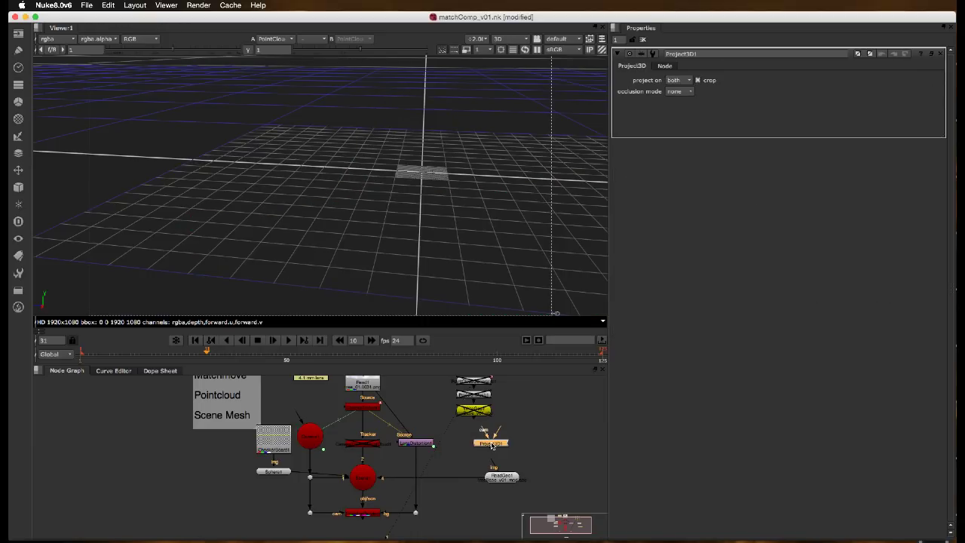
Step: Connect Project3D's cam input to the tracked camera, its image input to the Read1 footage, and its output to ReadGeo1
drag(320, 437, 317, 436)
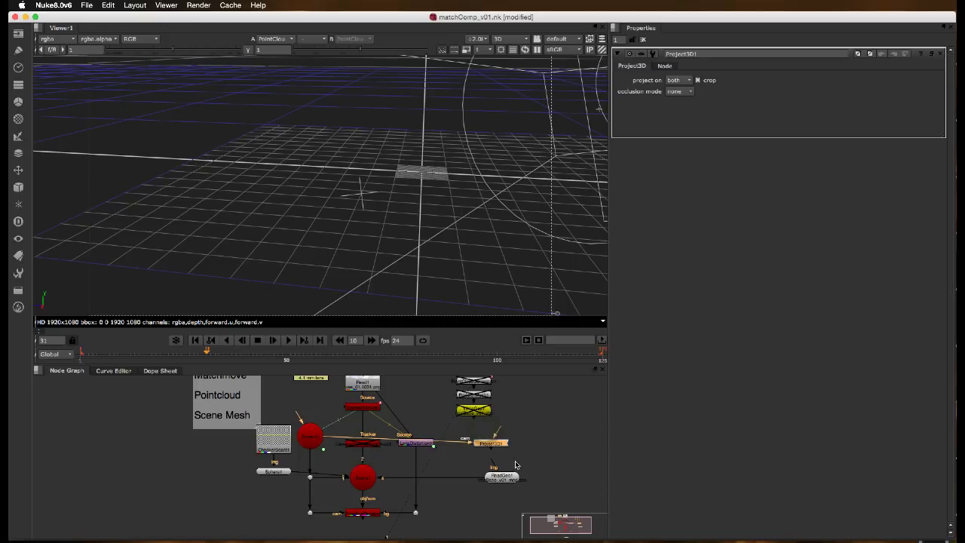
drag(492, 449, 493, 445)
drag(492, 445, 364, 388)
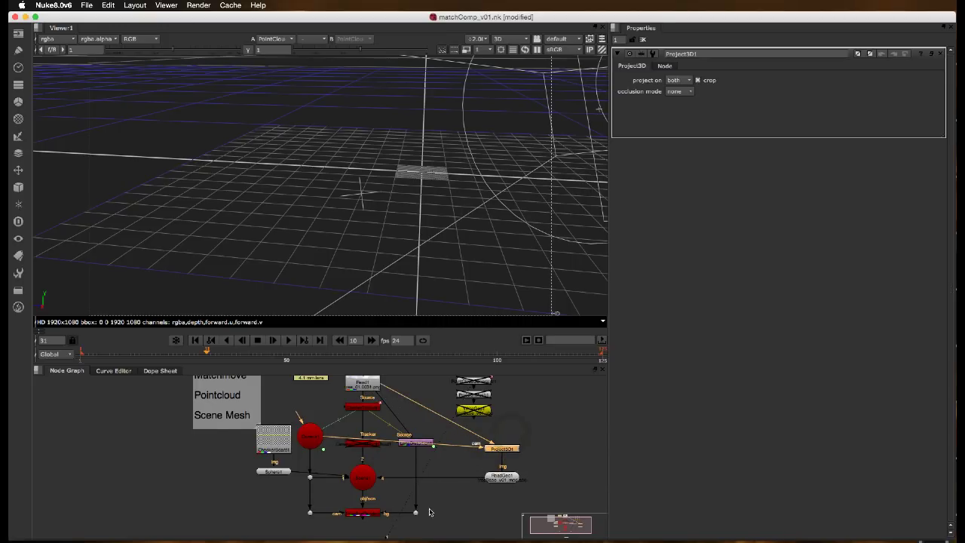
Step: View ReadGeo1 in 3D and scrub to frame 93 to examine the footage projected onto the tree mesh
click(497, 480)
key(1)
click(291, 142)
super+drag(488, 222, 365, 226)
drag(279, 359, 438, 356)
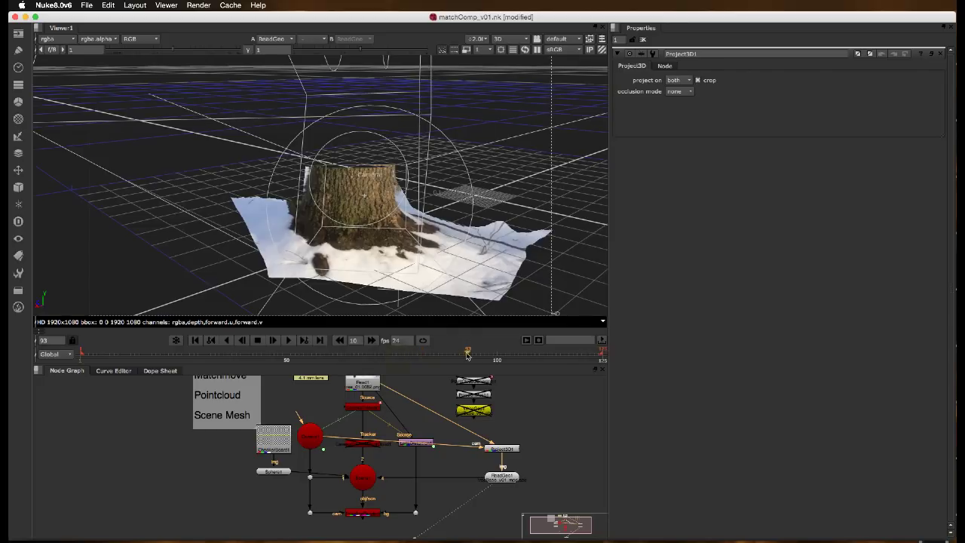
super+drag(435, 252, 552, 260)
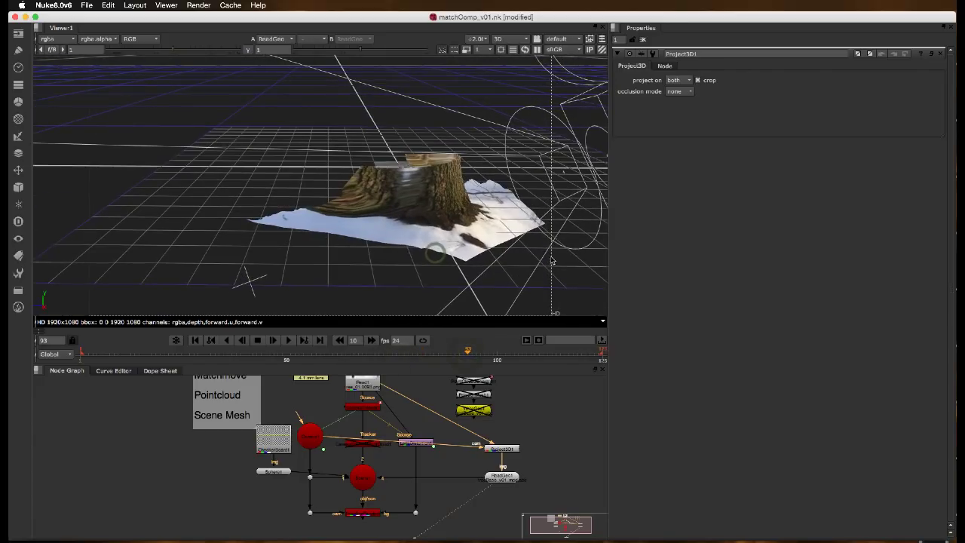
Step: View the Scene node in 3D and inspect the checkerboard sphere's position against the projected tree base
click(363, 478)
key(1)
drag(503, 311, 510, 302)
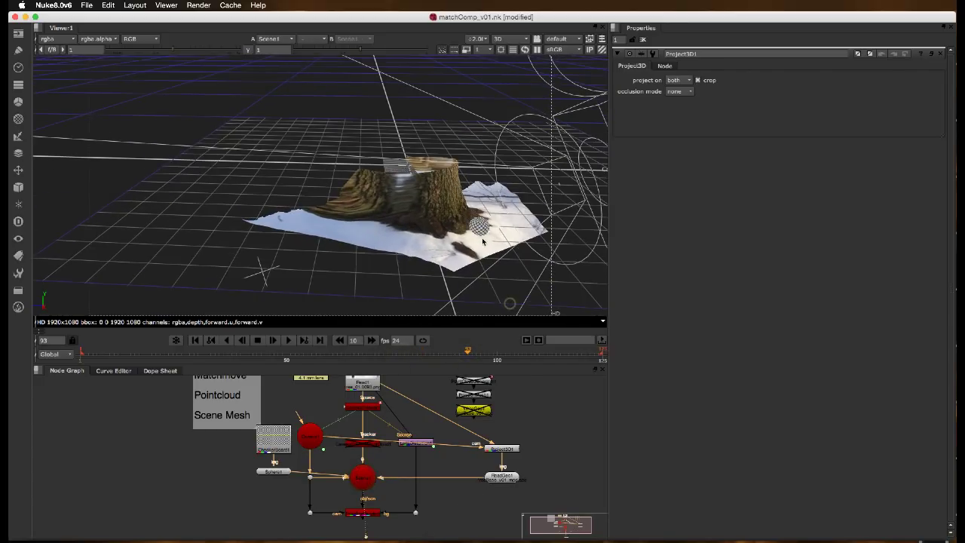
click(479, 227)
scroll(450, 263, up, 5)
alt+drag(491, 250, 420, 233)
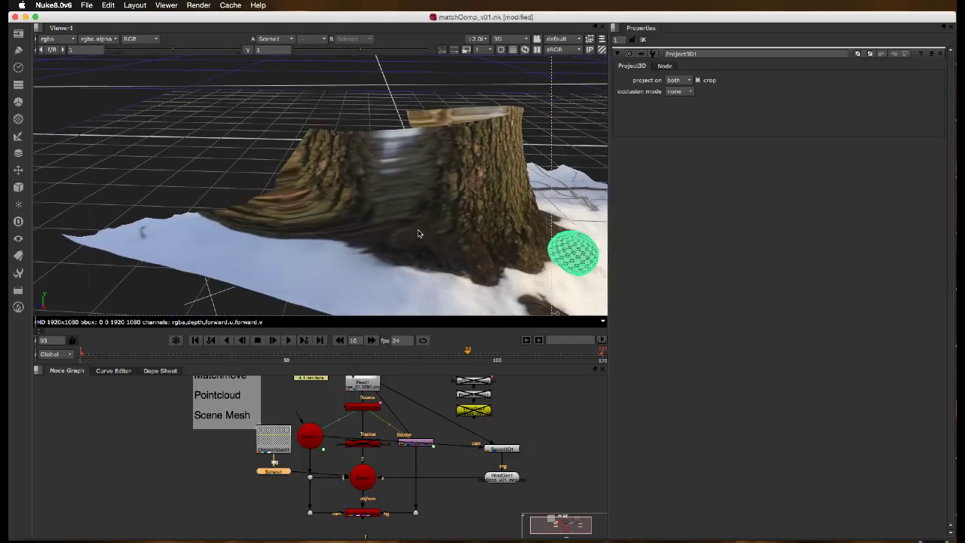
scroll(570, 237, down, 2)
super+drag(571, 236, 518, 239)
Step: Move Sphere1 toward the trunk to translate x 0.583 and enlarge it to a uniform scale of 0.066
double_click(455, 259)
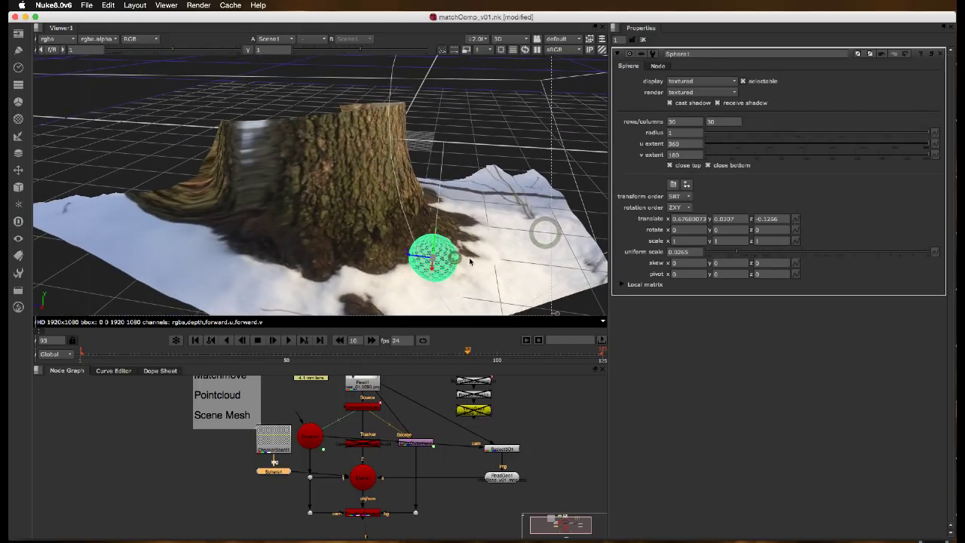
drag(431, 269, 447, 201)
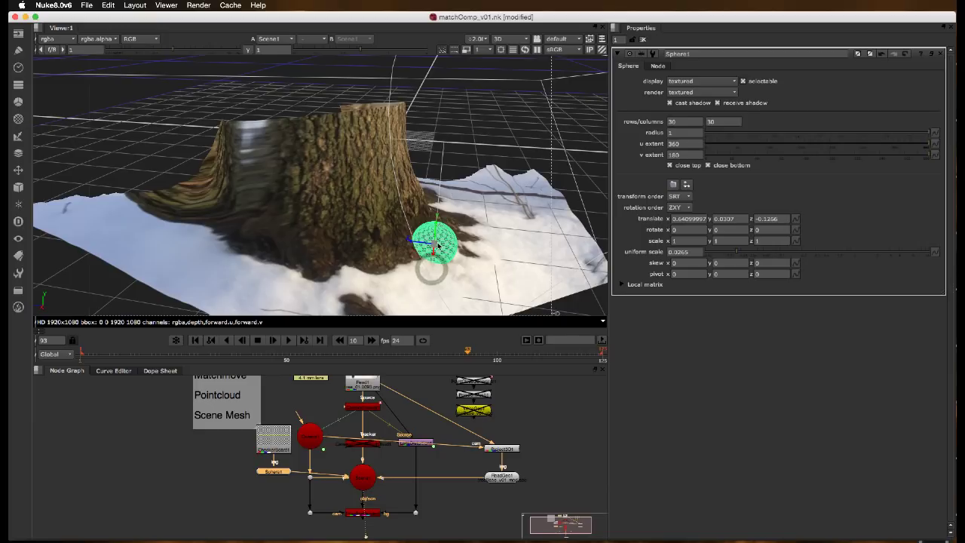
drag(435, 259, 445, 188)
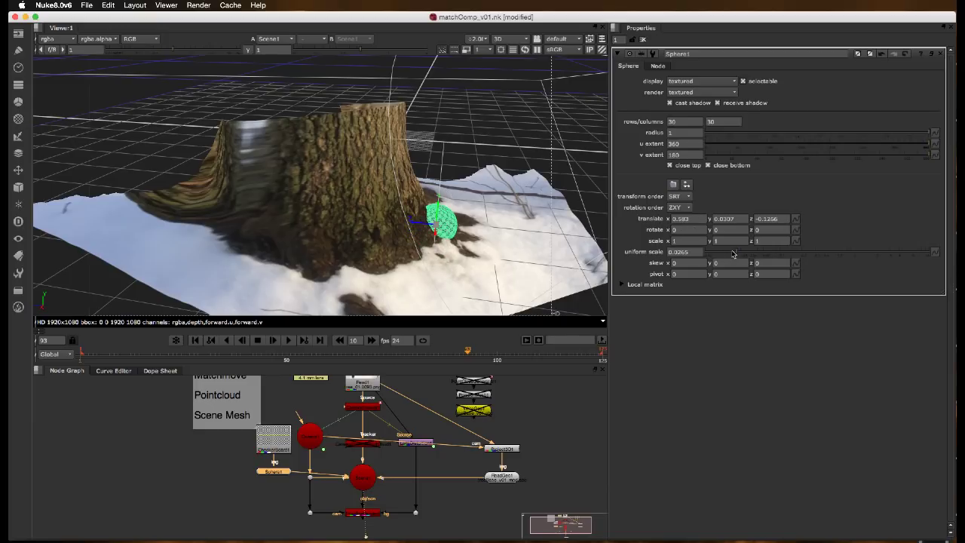
drag(739, 253, 768, 253)
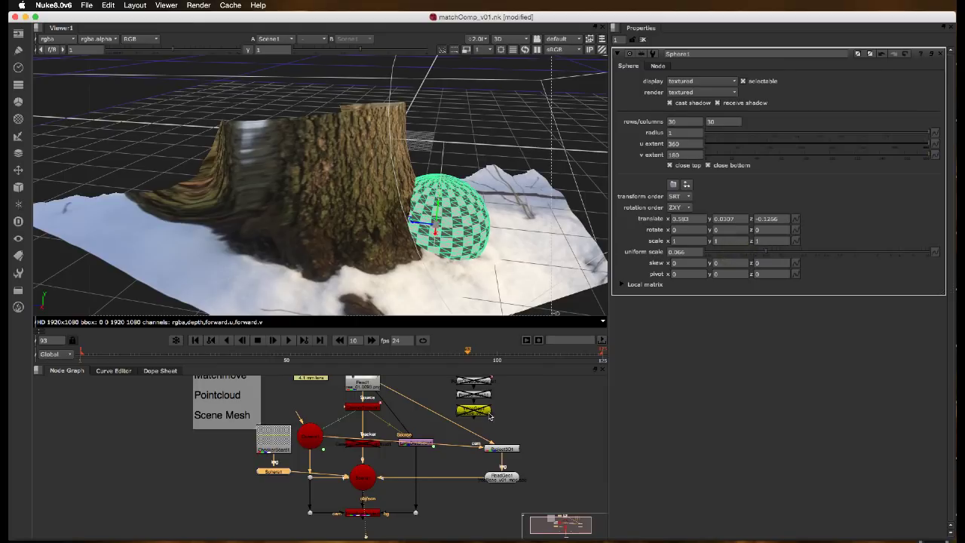
Step: View the ScanlineRender output in 2D and select Sphere1 to inspect its placement against the trunk in the footage
click(374, 513)
key(1)
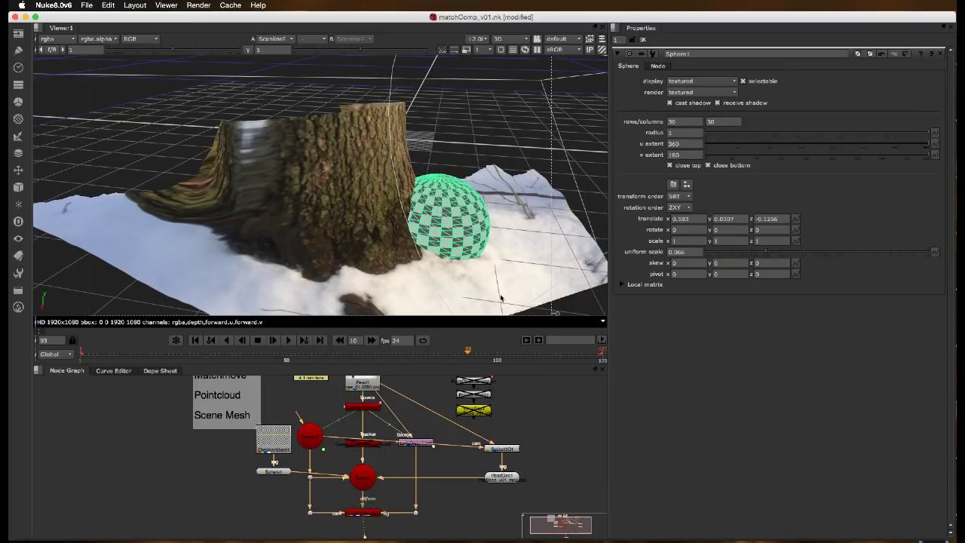
key(Tab)
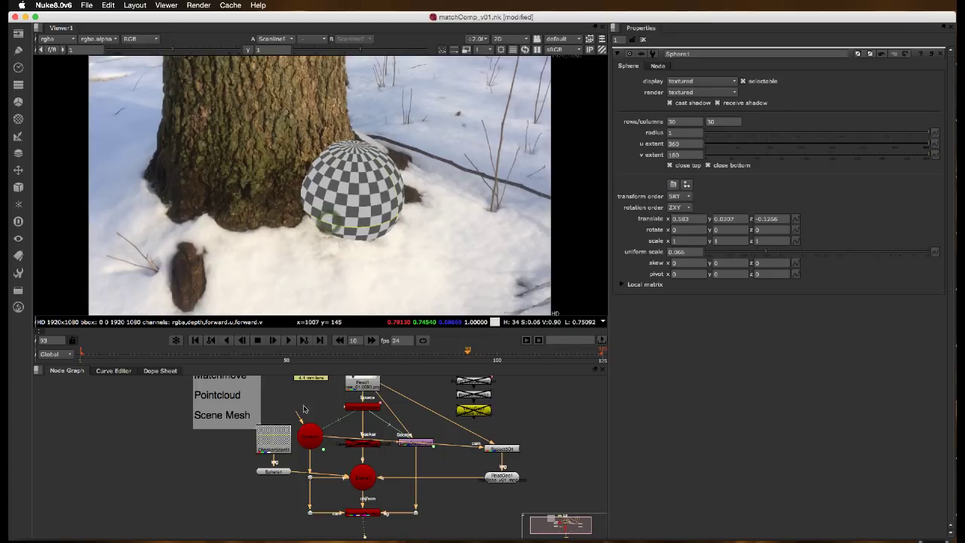
click(279, 472)
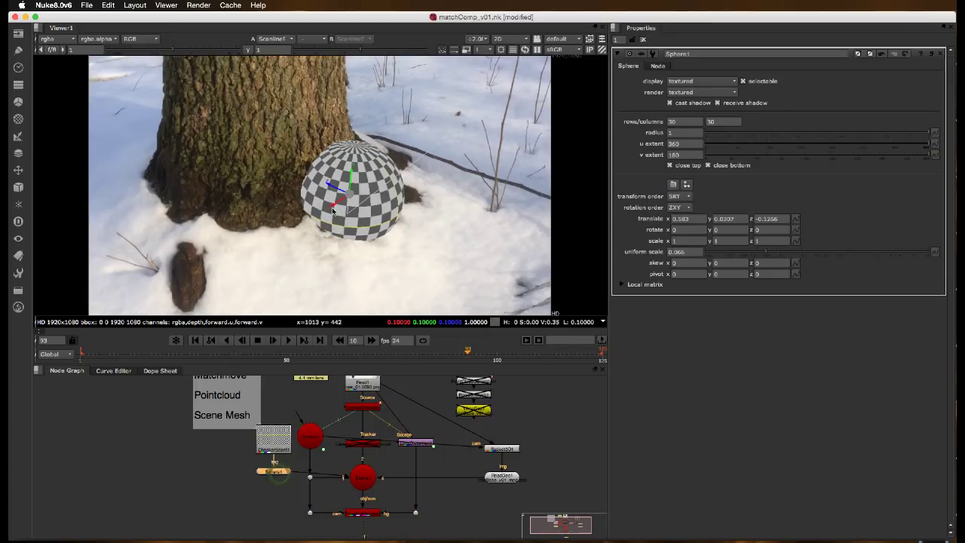
Step: Move Sphere1 against the right side of the trunk, to about x 0.5485 and z -0.096
drag(359, 184, 369, 180)
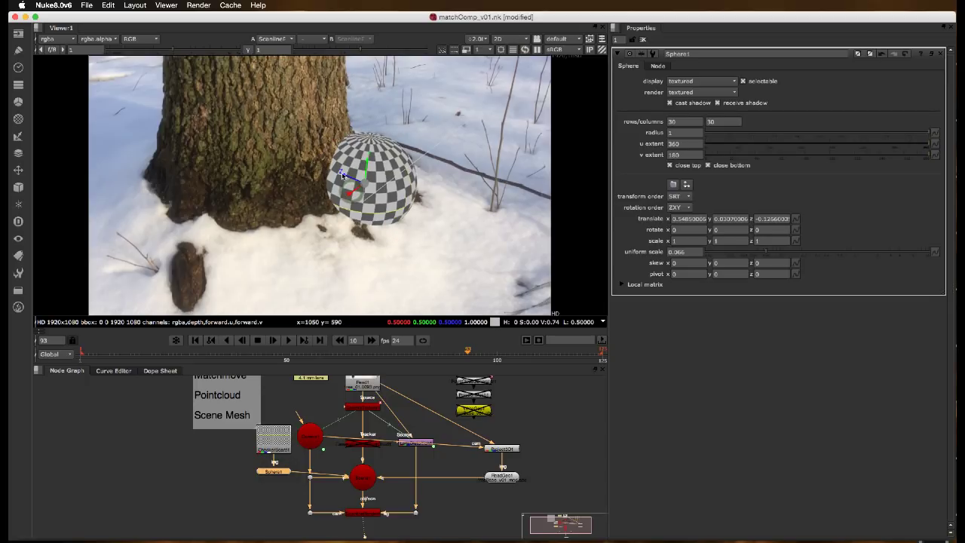
drag(342, 175, 339, 182)
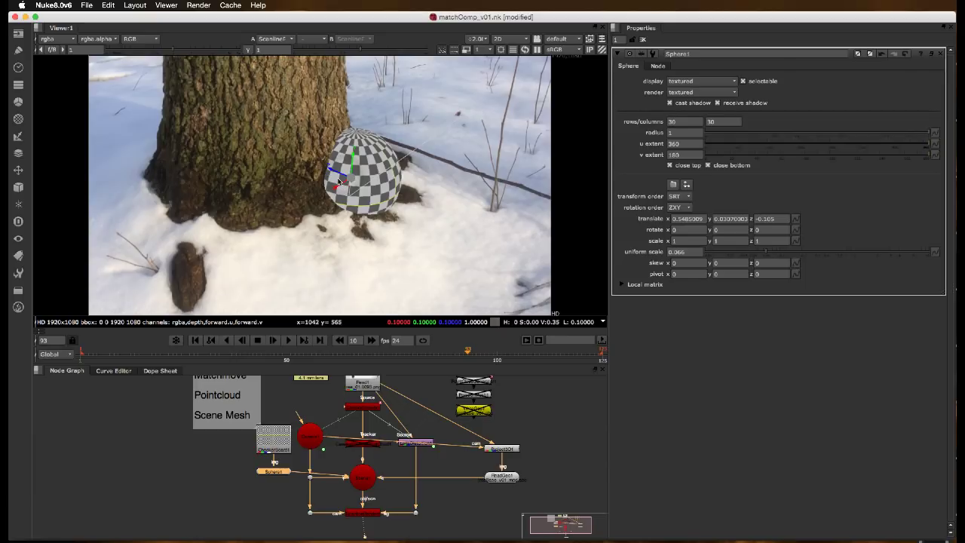
drag(330, 165, 313, 220)
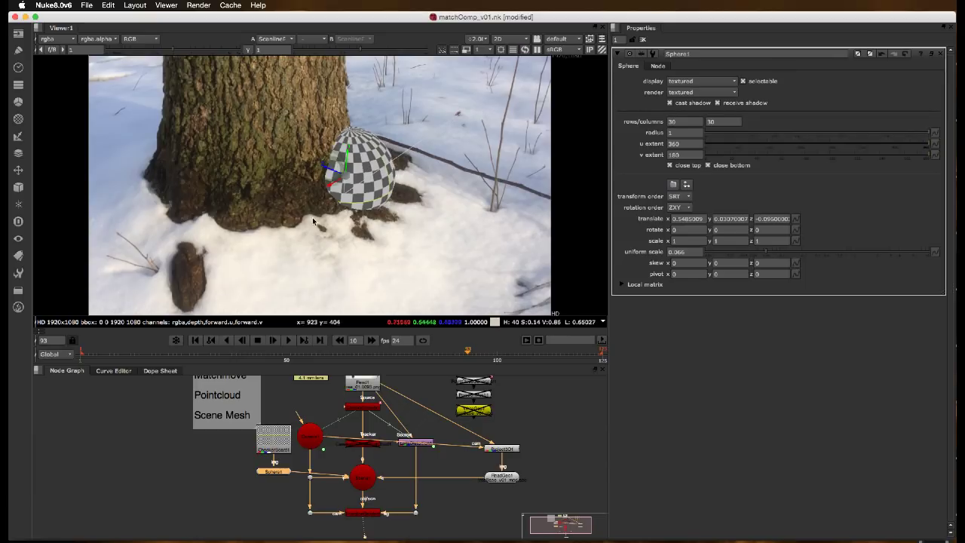
Step: Deselect Sphere1 and scrub back to the early frames and forward to frame 116 to check how the sphere sits against the trunk
drag(426, 355, 235, 354)
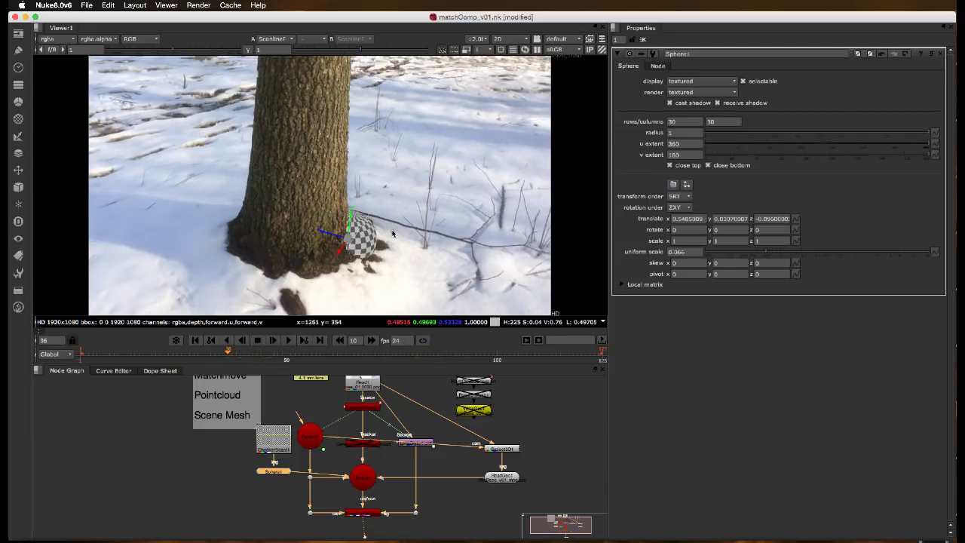
click(528, 396)
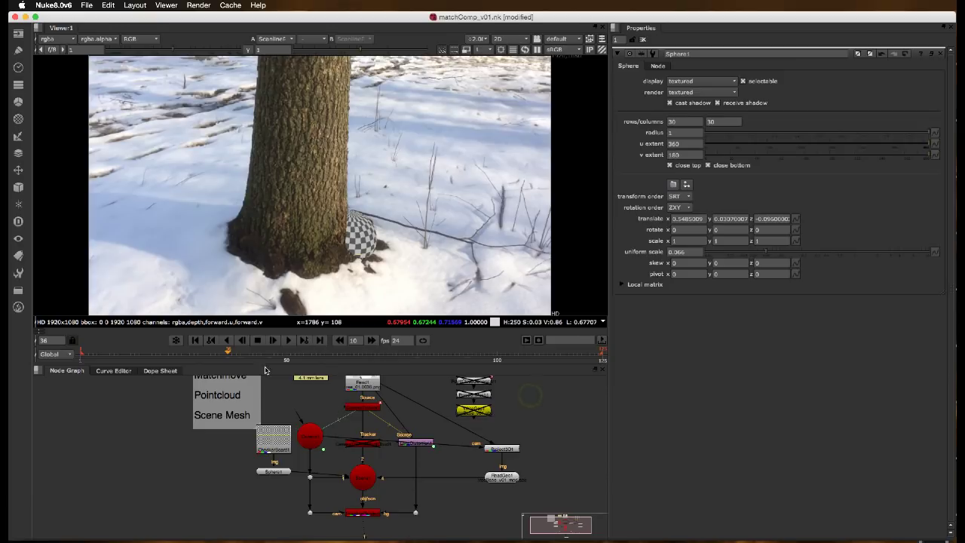
click(202, 359)
click(178, 358)
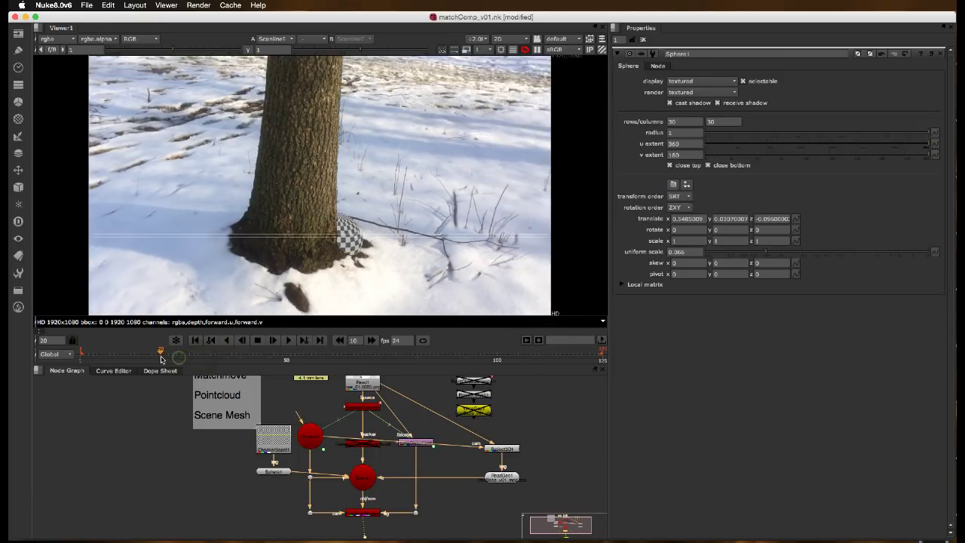
drag(144, 353, 566, 357)
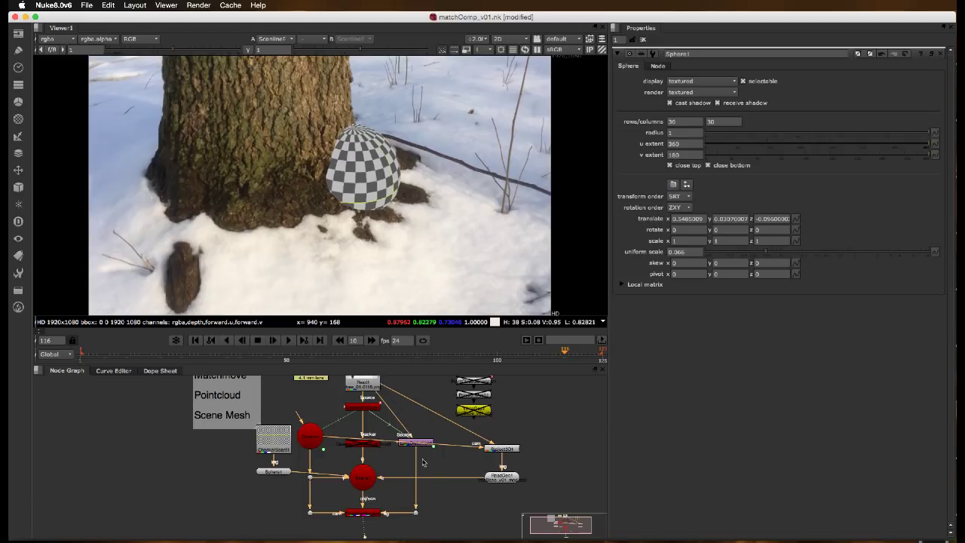
Step: Tidy the node graph by moving the Read1 node and the disabled mesh nodes slightly up, and scrub to frame 95
middle_drag(509, 482, 485, 480)
scroll(485, 480, down, 3)
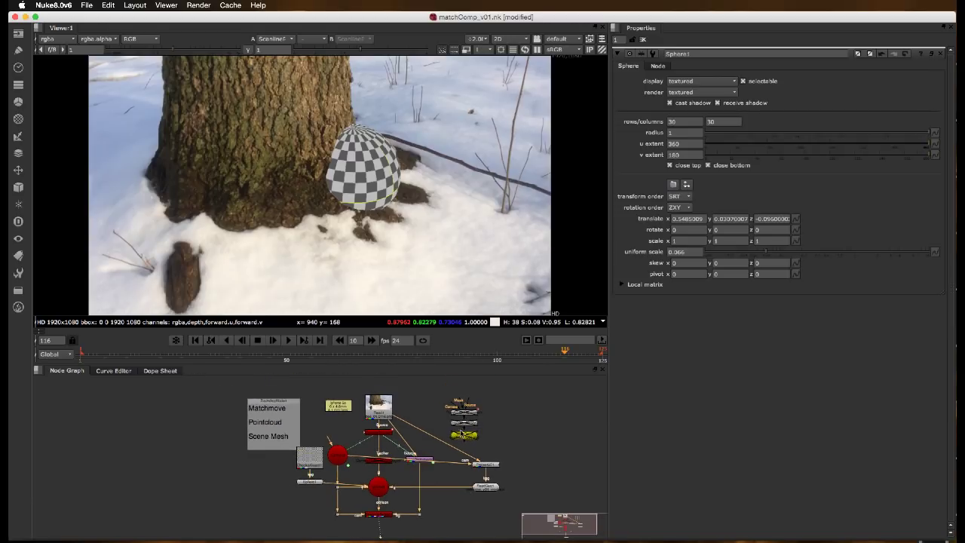
drag(378, 413, 378, 404)
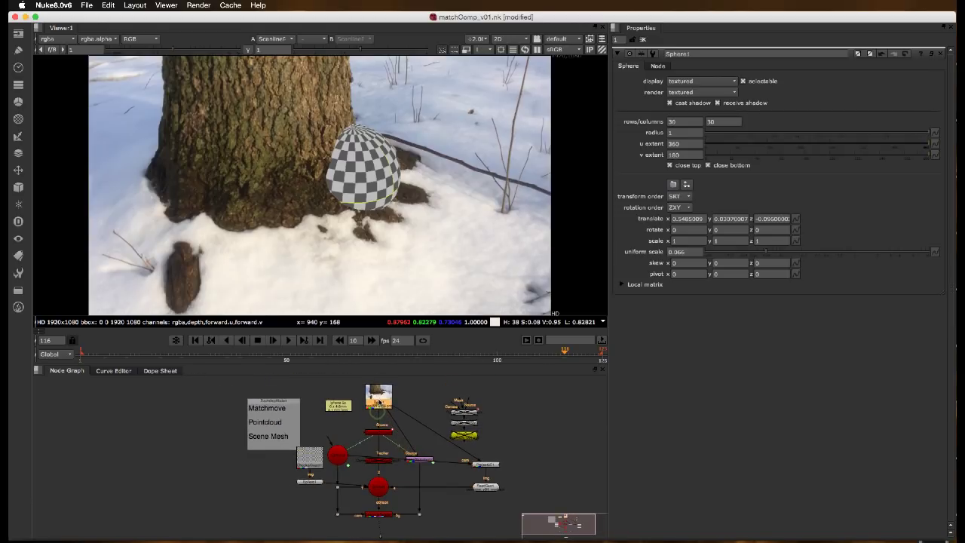
drag(468, 413, 469, 410)
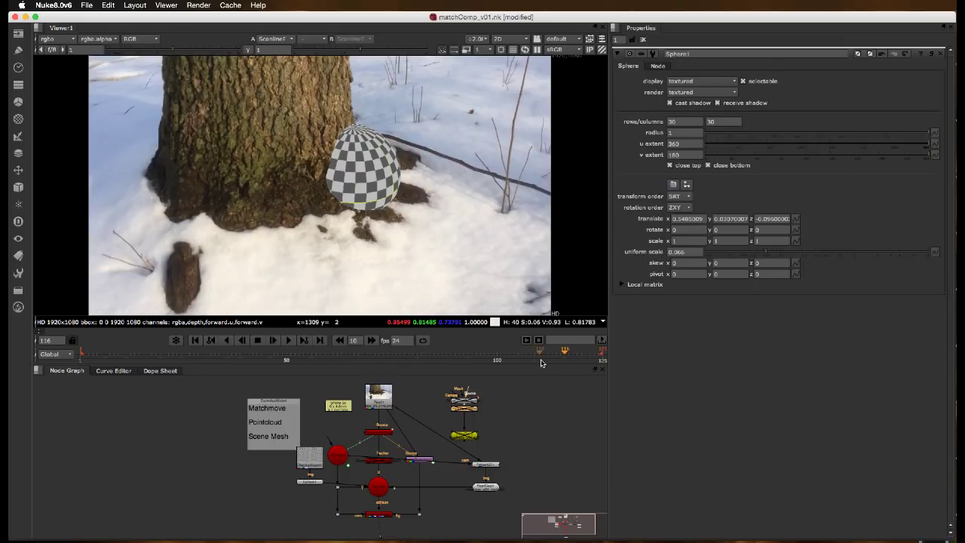
mouse_move(534, 362)
mouse_down()
mouse_move(388, 359)
mouse_move(476, 352)
mouse_up()
click(517, 434)
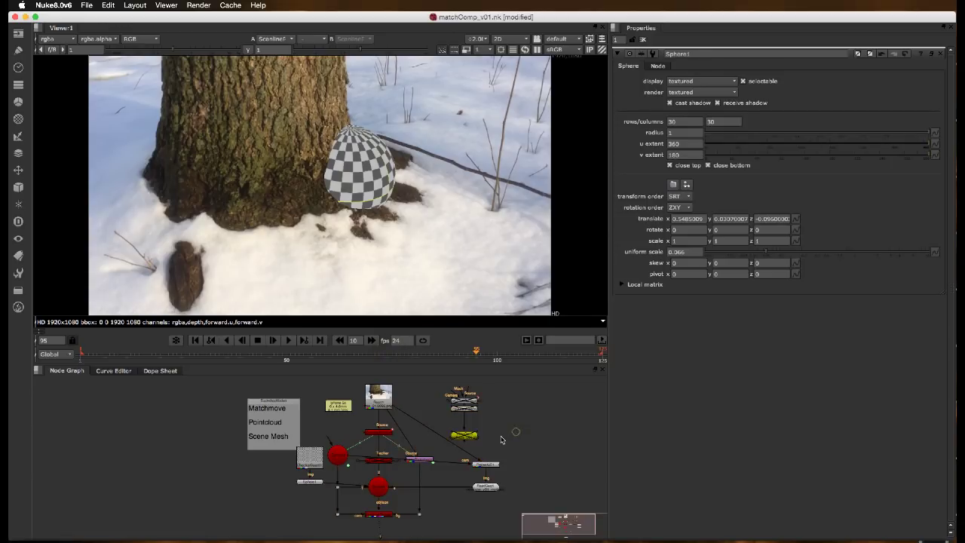